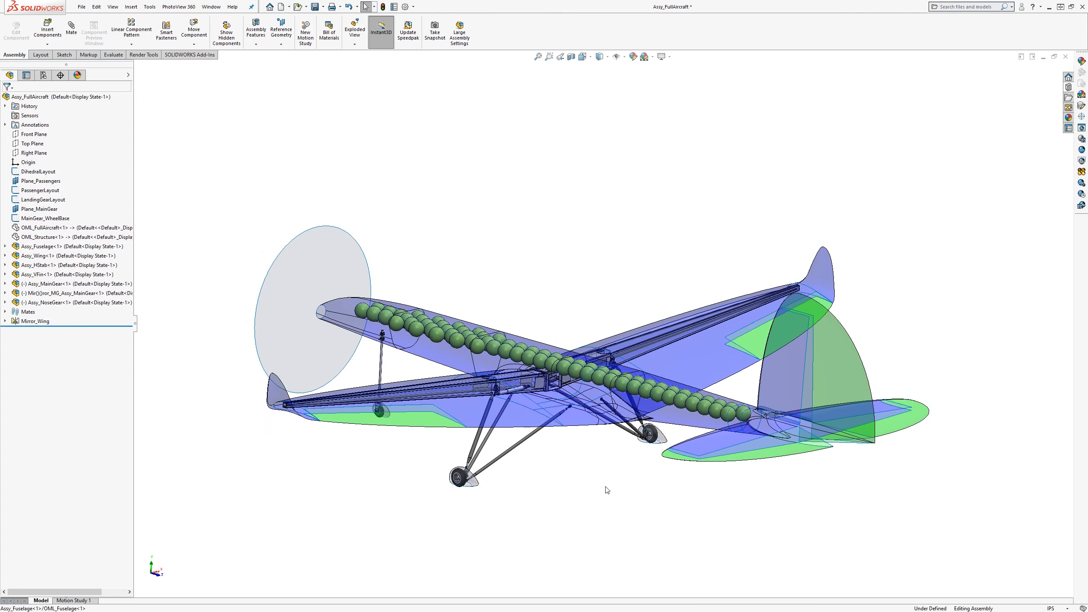
Examine the complete aircraft assembly from several angles, including the wings, tail, landing gear and passengers
mouse_move(606, 467)
middle_mouse_down()
mouse_move(597, 487)
mouse_move(595, 457)
mouse_move(602, 464)
middle_mouse_up()
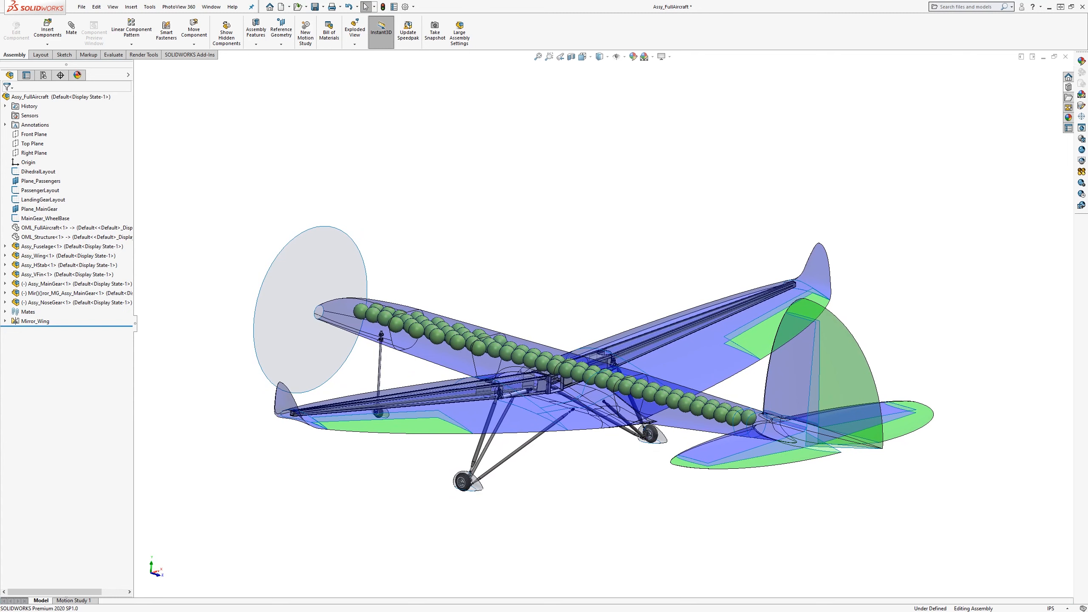
middle_click_drag(599, 457, 601, 450)
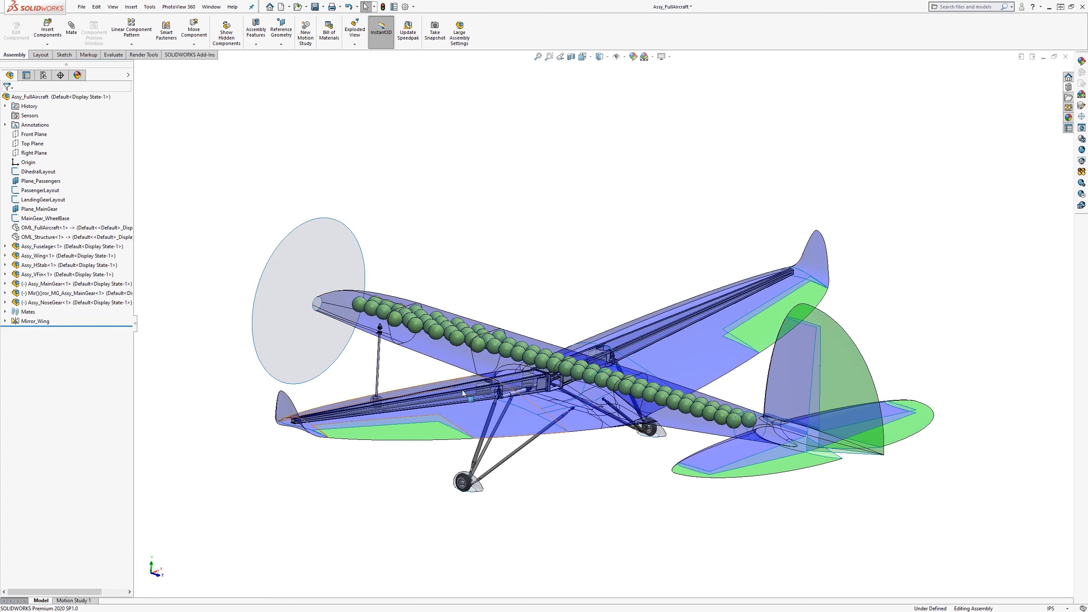
middle_click_drag(592, 462, 614, 414)
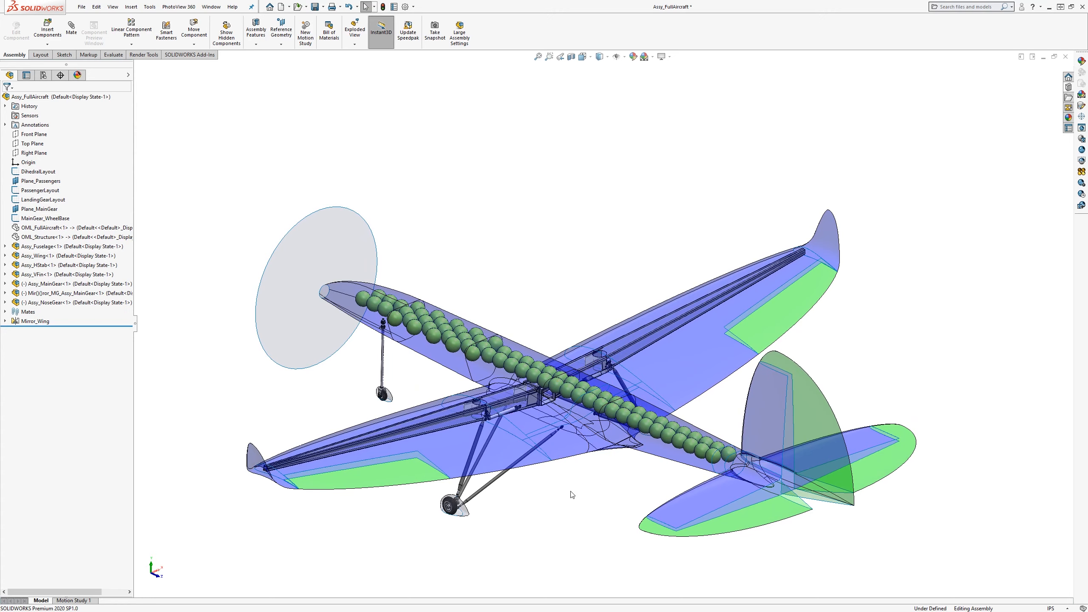
middle_click_drag(572, 495, 581, 477)
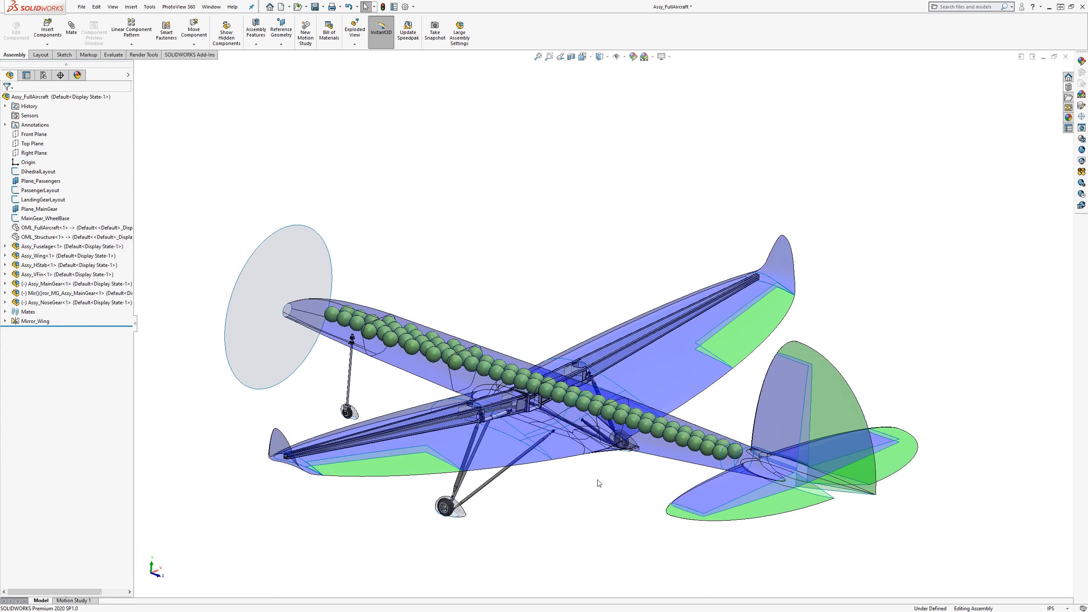
middle_click_drag(595, 489, 579, 477)
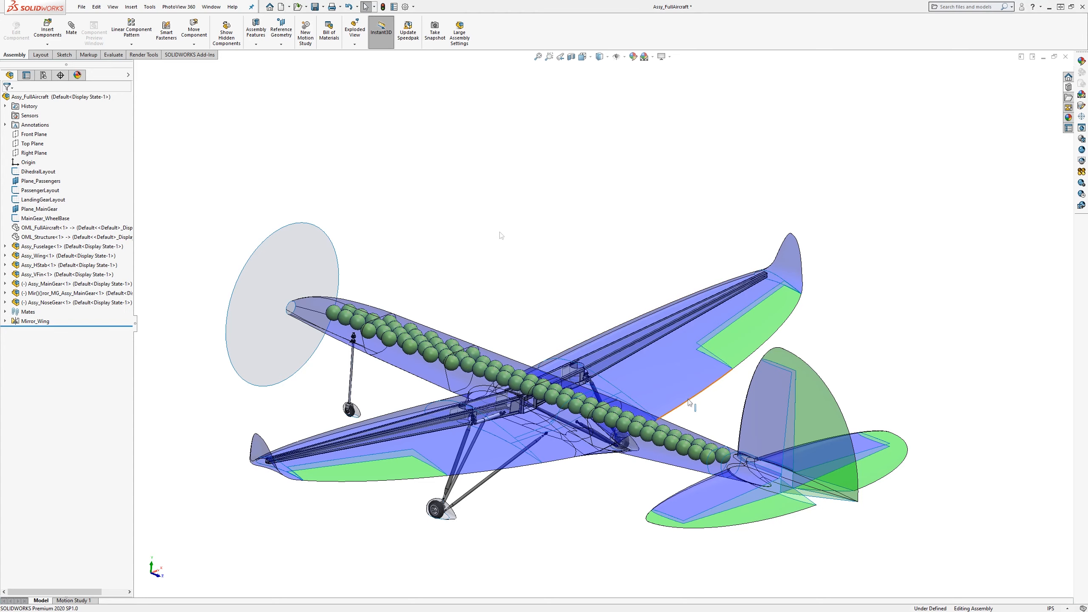
scroll(567, 325, "down", 2)
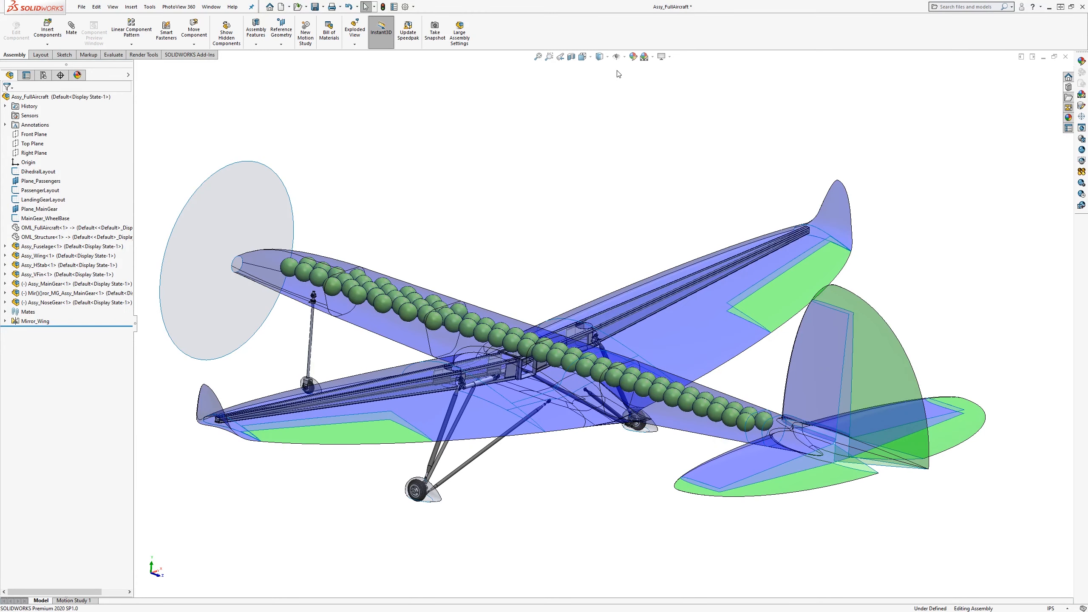
Turn on sketch visibility to display the layout sketches over the aircraft assembly
left_click(617, 56)
left_click(629, 140)
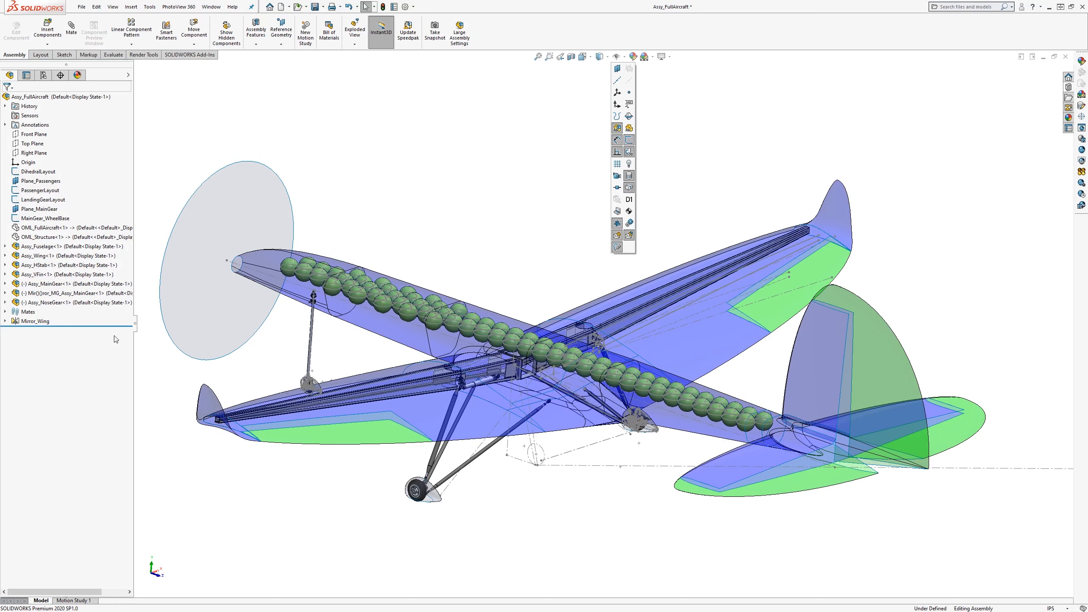
left_click(404, 179)
Hide all subassemblies from Assy_Fuselage through Assy_NoseGear and the Mirror_Wing components, leaving only the layout sketches
left_click(37, 303)
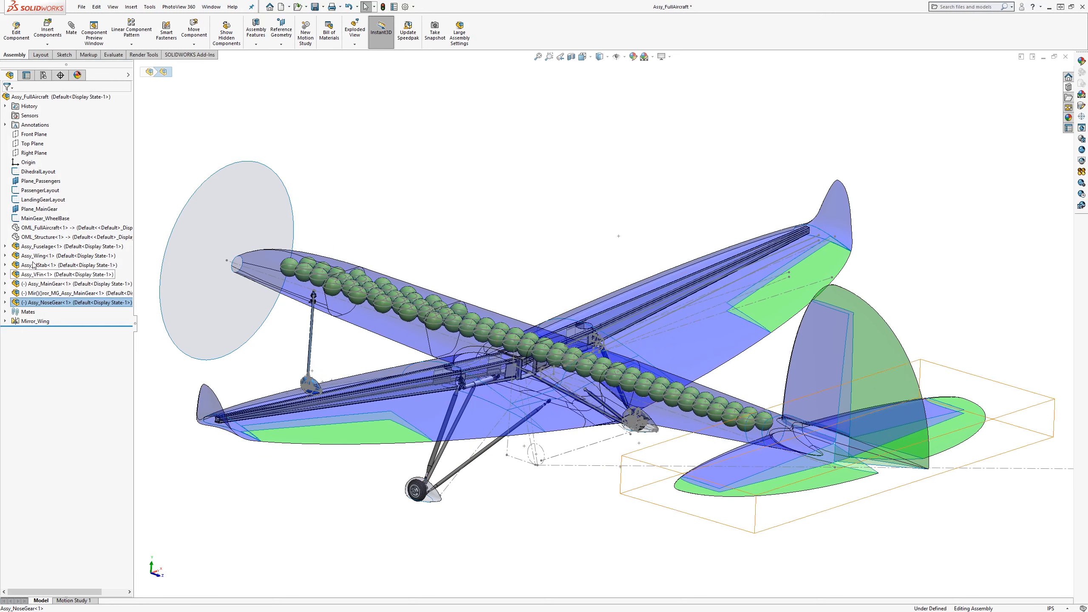
left_click(33, 247, "shift")
right_click(34, 248)
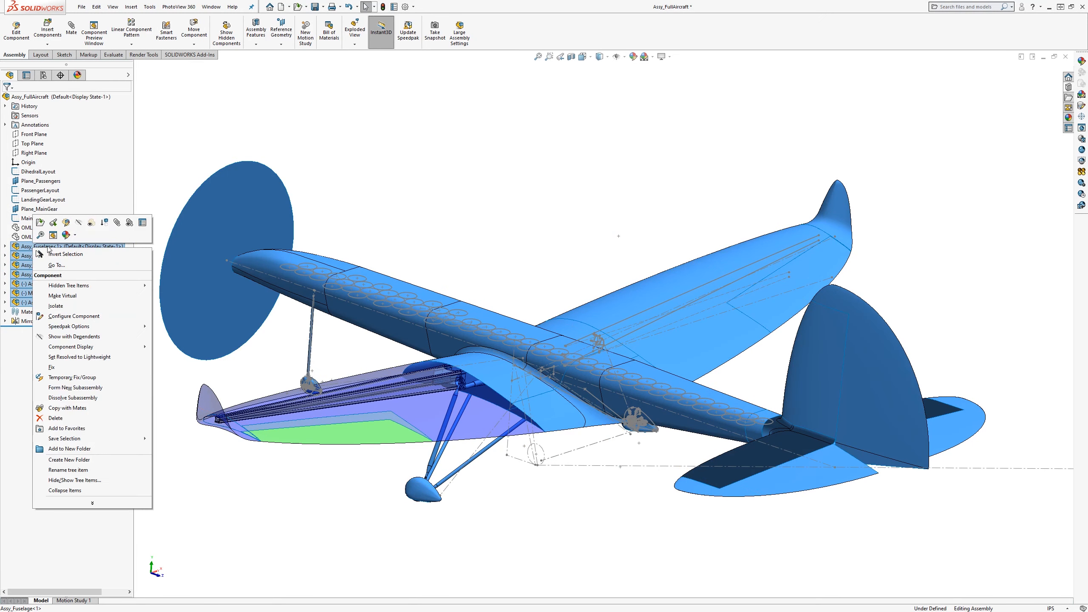
left_click(78, 222)
left_click(35, 320)
right_click(43, 321)
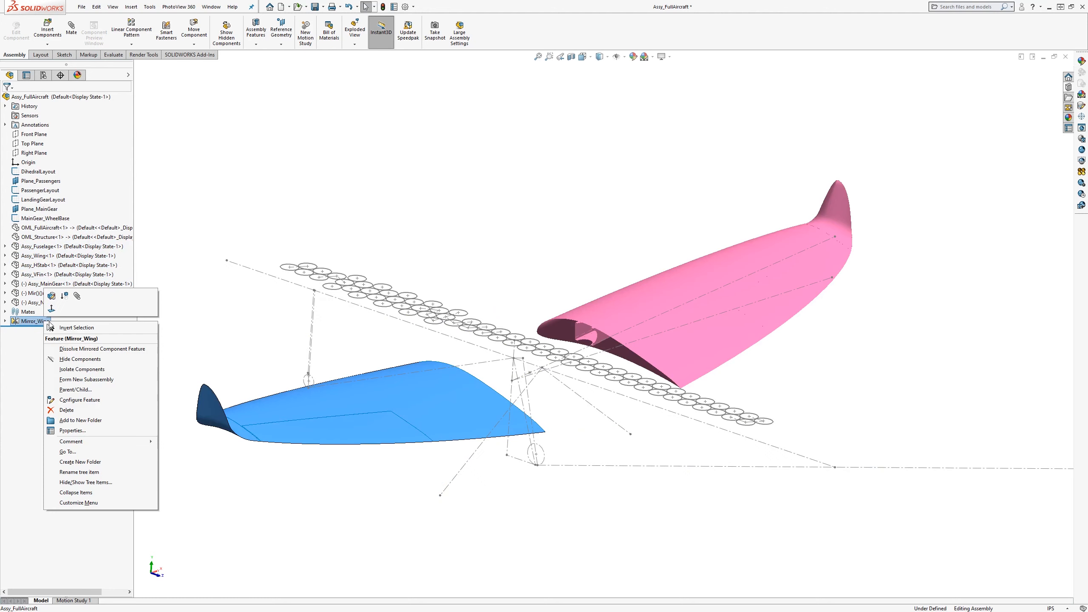
left_click(80, 359)
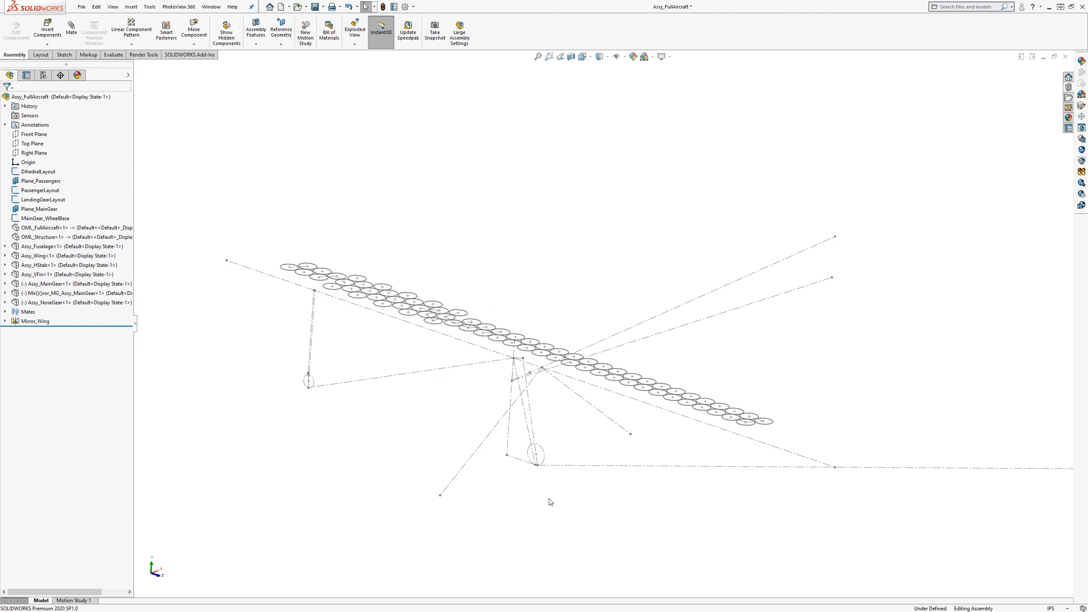
Highlight the DihedralLayout sketch with its dimensions and examine it from the Right view and an oblique angle
mouse_move(537, 386)
middle_mouse_down()
mouse_move(510, 342)
mouse_move(413, 338)
mouse_move(772, 386)
mouse_move(686, 373)
middle_mouse_up()
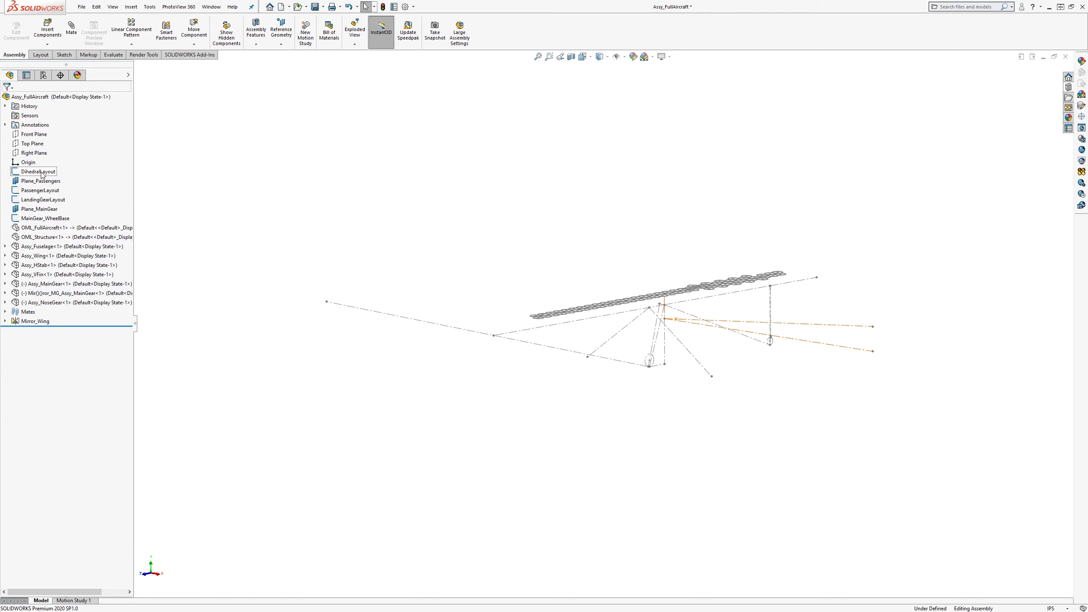
mouse_move(845, 400)
middle_mouse_down()
mouse_move(665, 343)
mouse_move(616, 308)
mouse_move(610, 355)
mouse_move(624, 384)
mouse_move(612, 359)
mouse_move(649, 378)
middle_mouse_up()
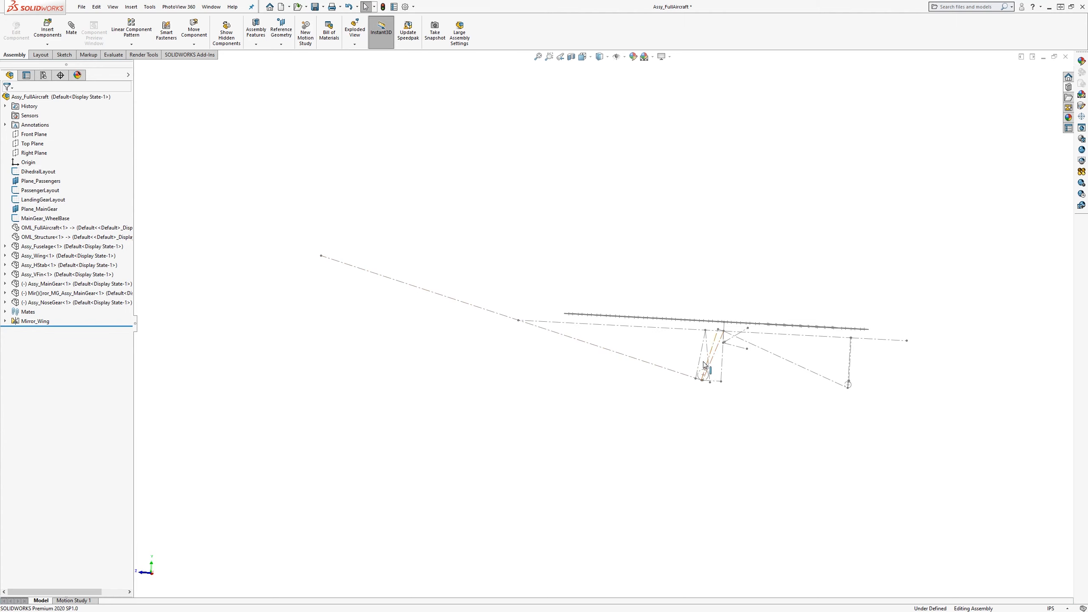
key("space")
left_click(659, 348)
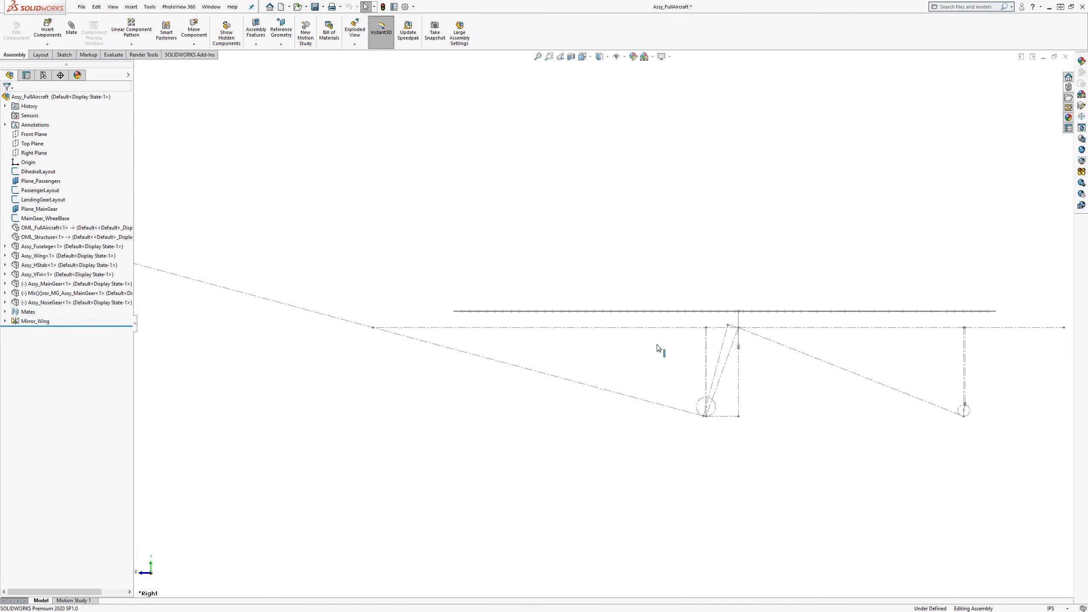
left_click(43, 172)
scroll(705, 405, "up", 5)
mouse_move(664, 389)
middle_mouse_down()
mouse_move(740, 381)
mouse_move(675, 381)
middle_mouse_up()
scroll(537, 394, "down", 3)
middle_click_drag(538, 394, 488, 403)
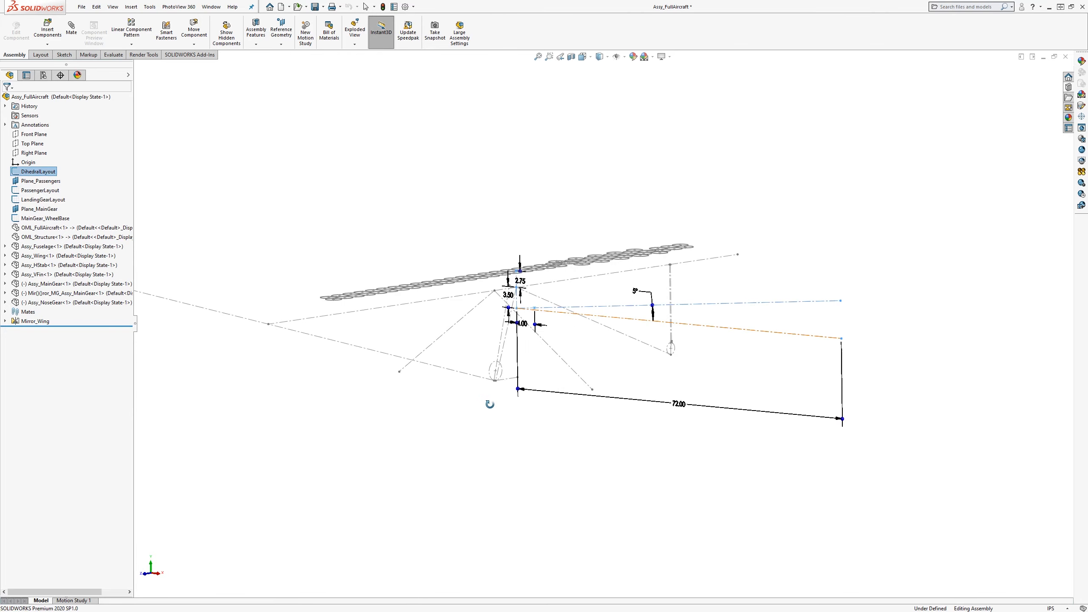
Highlight the assembly origin and examine where it lies relative to the layout sketches
left_click(29, 163)
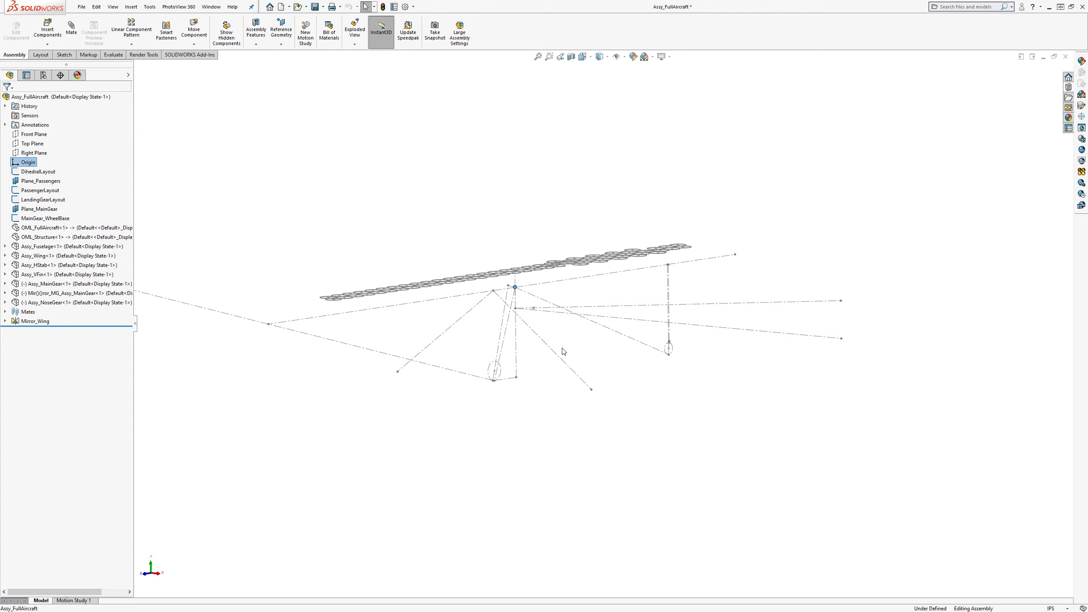
mouse_move(553, 389)
middle_mouse_down()
mouse_move(497, 379)
mouse_move(517, 357)
mouse_move(546, 381)
mouse_move(531, 372)
middle_mouse_up()
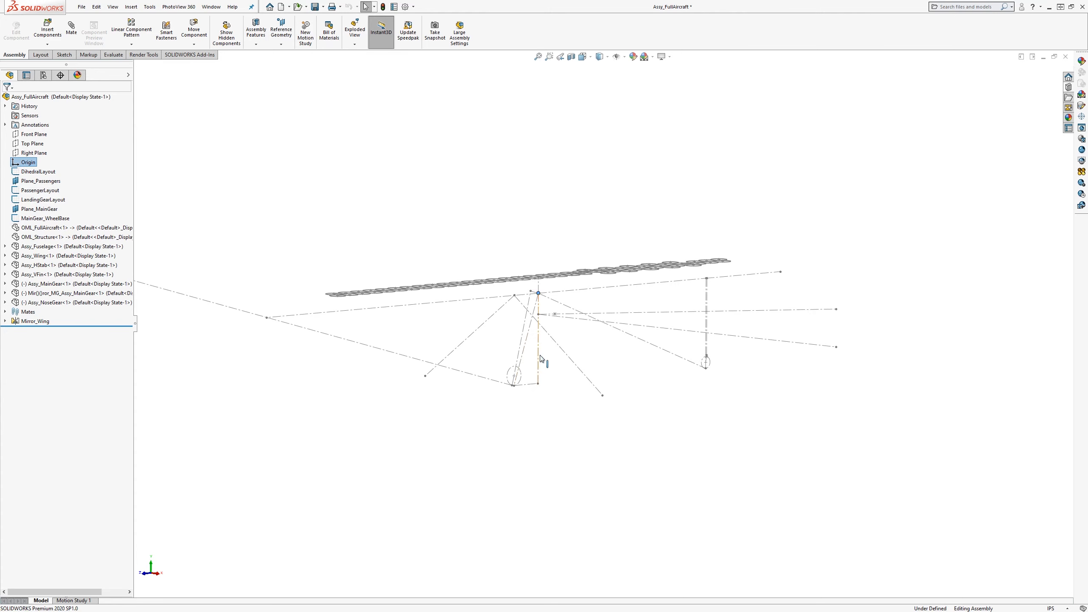
mouse_move(541, 358)
middle_mouse_down()
mouse_move(554, 347)
mouse_move(552, 358)
middle_mouse_up()
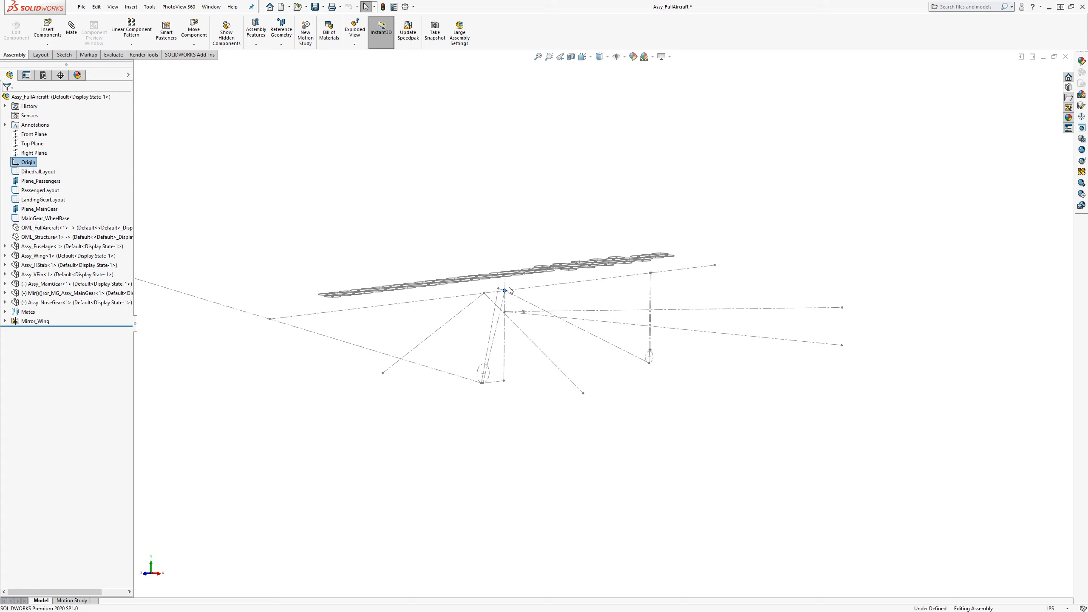
mouse_move(502, 323)
middle_mouse_down()
mouse_move(498, 314)
mouse_move(578, 325)
mouse_move(527, 314)
middle_mouse_up()
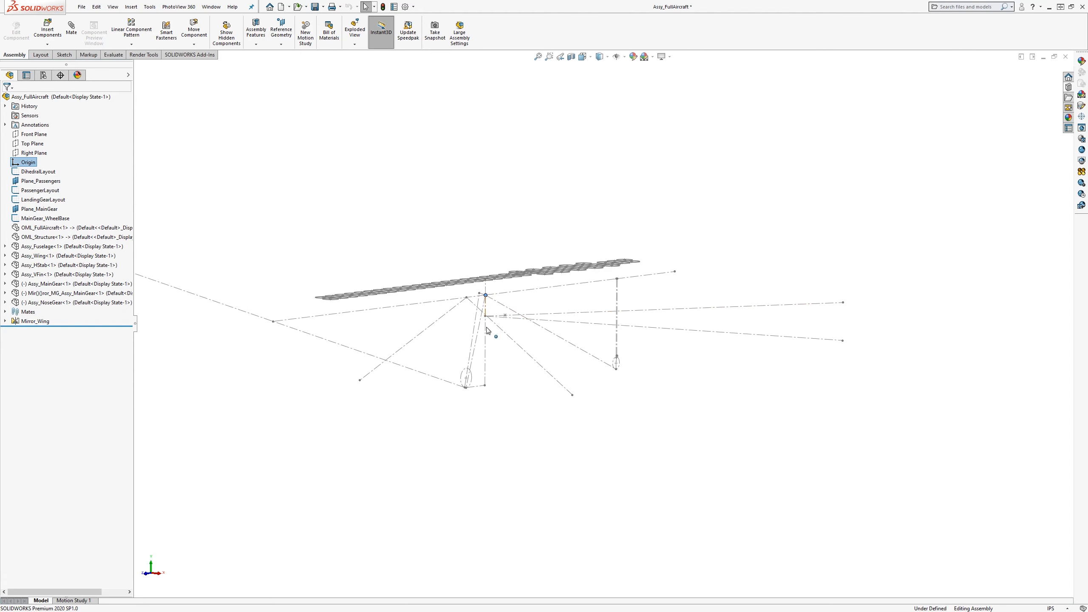
middle_click_drag(507, 407, 439, 405)
Highlight DihedralLayout again and inspect the dimensions that locate the wing's dihedral lines from the origin
left_click(38, 171)
mouse_move(493, 438)
middle_mouse_down()
mouse_move(552, 434)
mouse_move(398, 328)
middle_mouse_up()
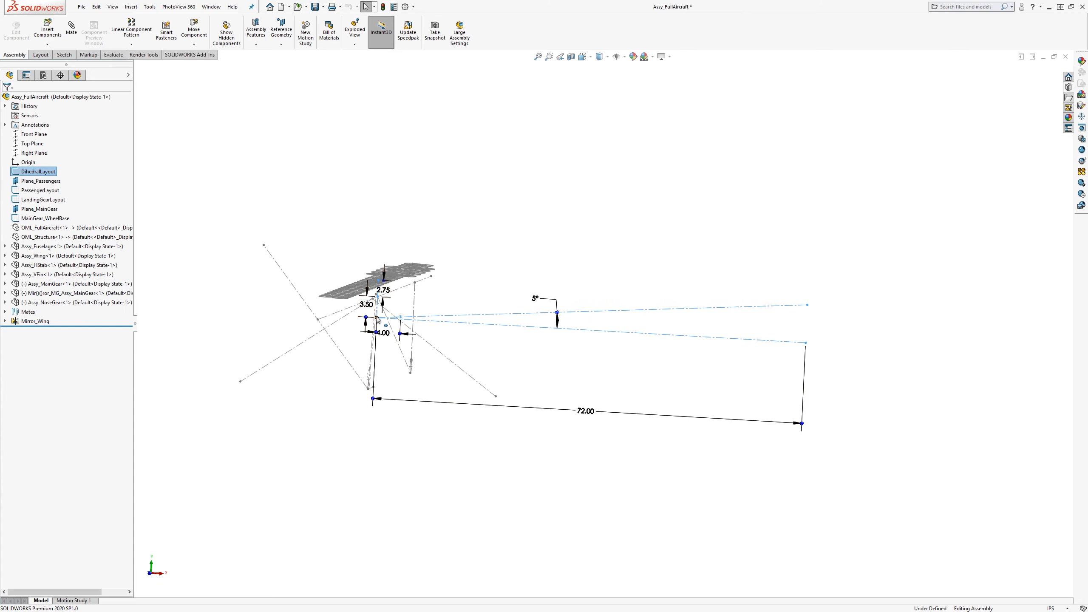
middle_click_drag(489, 416, 444, 447)
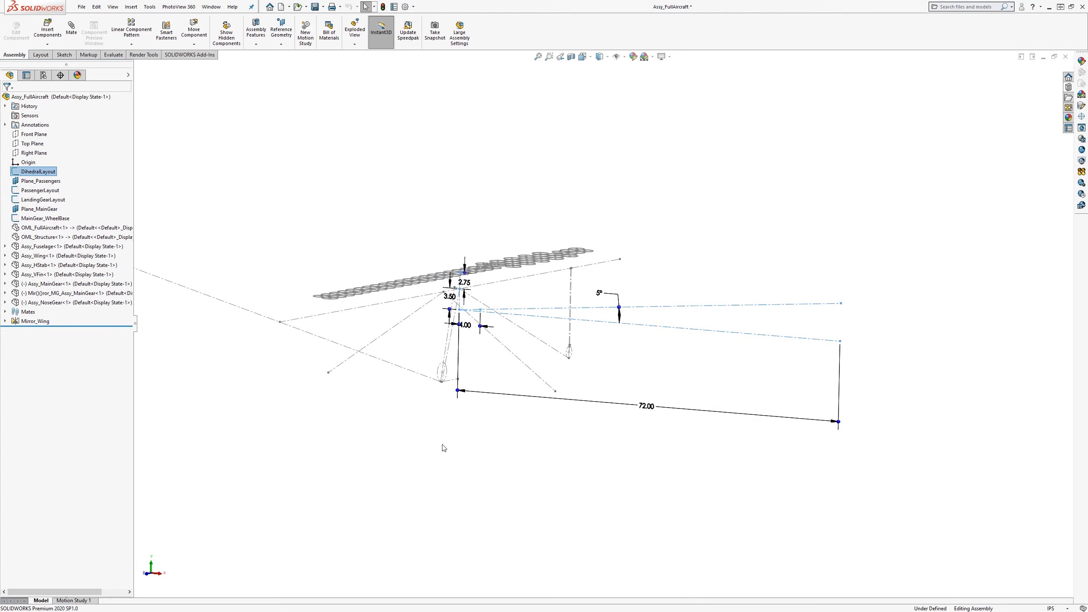
Highlight the PassengerLayout sketch and examine the arrangement of passenger circles along the fuselage
left_click(38, 192)
mouse_move(474, 408)
middle_mouse_down()
mouse_move(458, 503)
mouse_move(512, 284)
mouse_move(556, 215)
mouse_move(554, 283)
mouse_move(572, 327)
middle_mouse_up()
middle_click_drag(642, 329, 606, 313)
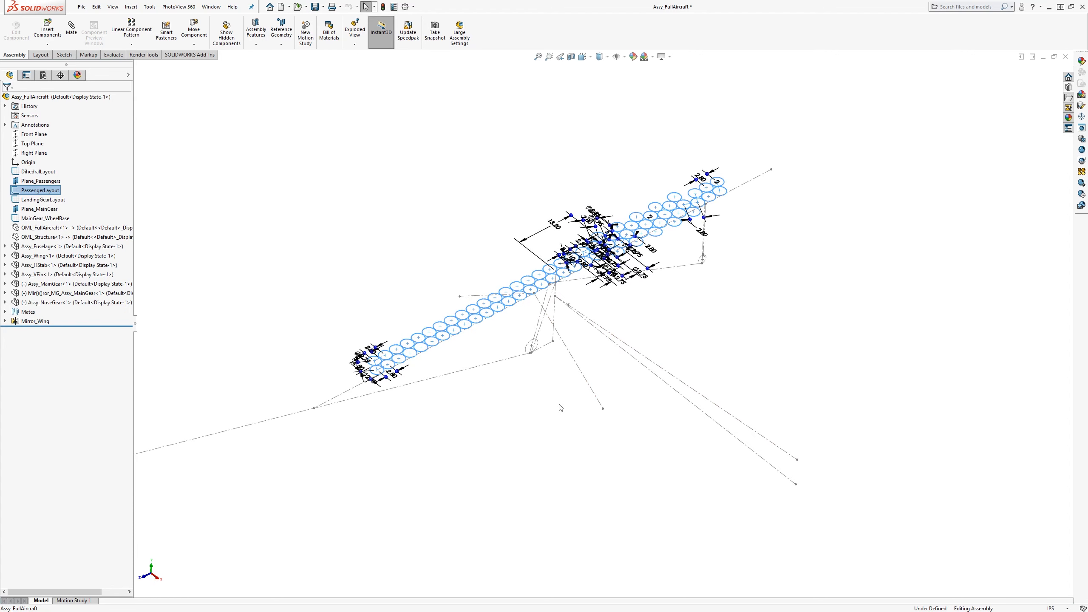
middle_click_drag(561, 407, 566, 369)
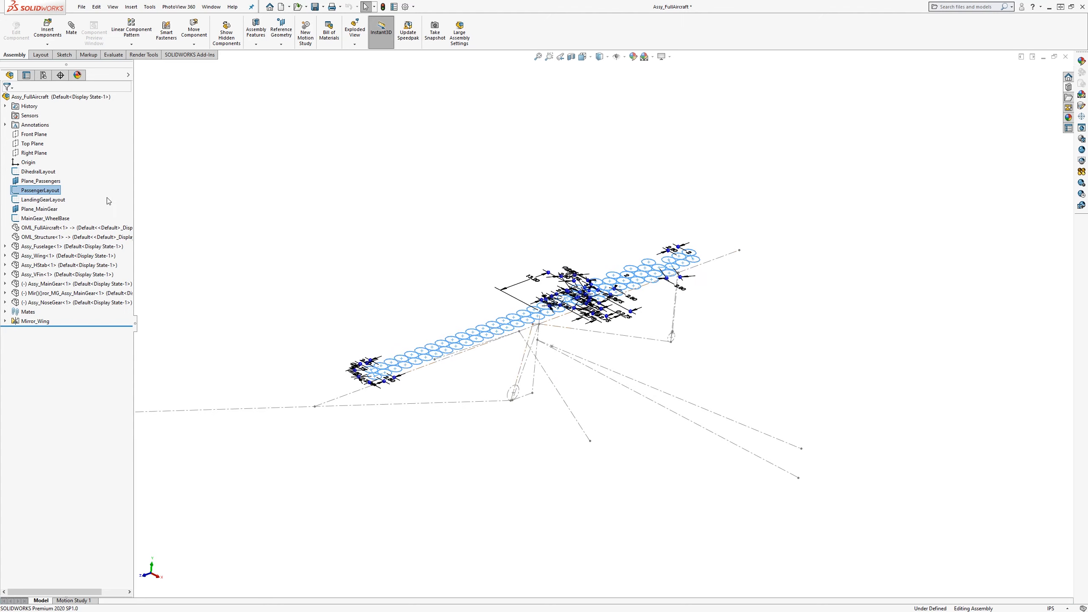
Highlight the LandingGearLayout sketch in the Right view and examine its main gear, nose gear and tail clearance dimensions
left_click(57, 199)
middle_click_drag(473, 450, 469, 422)
key("space")
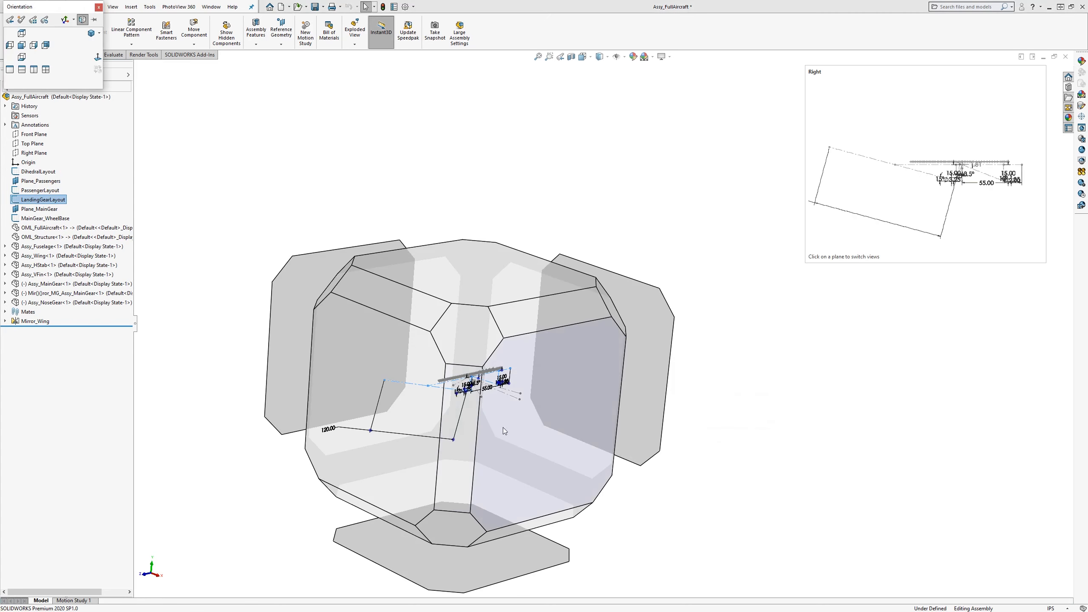
left_click(503, 428)
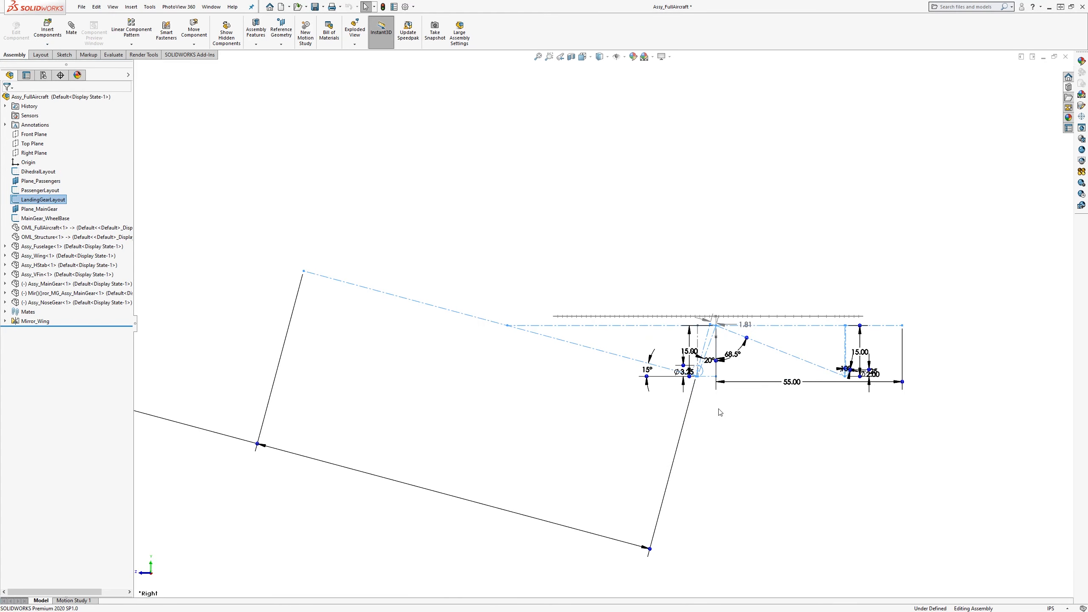
scroll(743, 392, "down", 1)
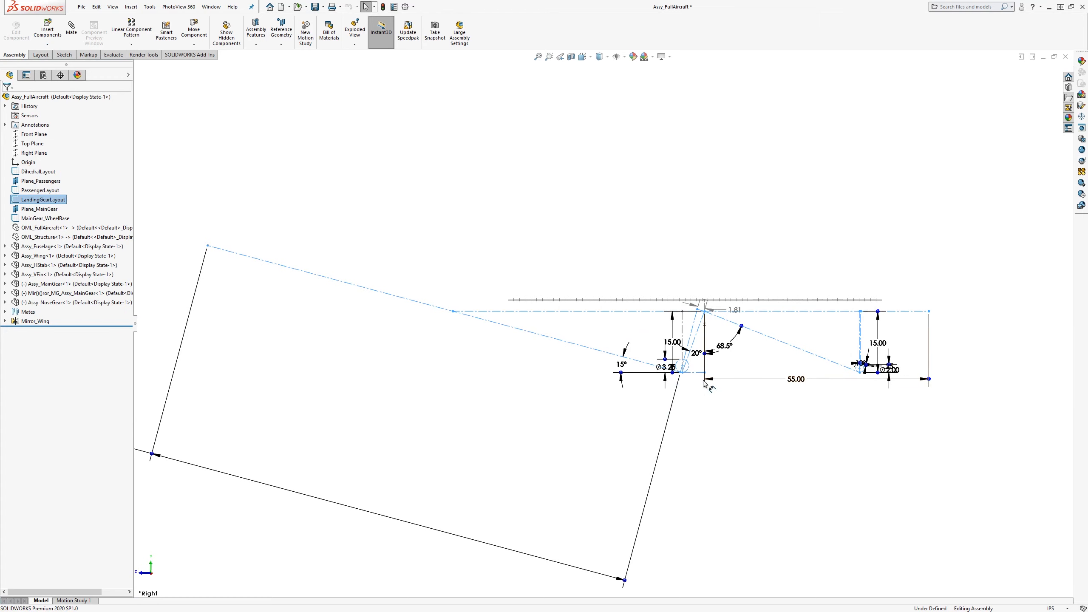
scroll(708, 387, "down", 5)
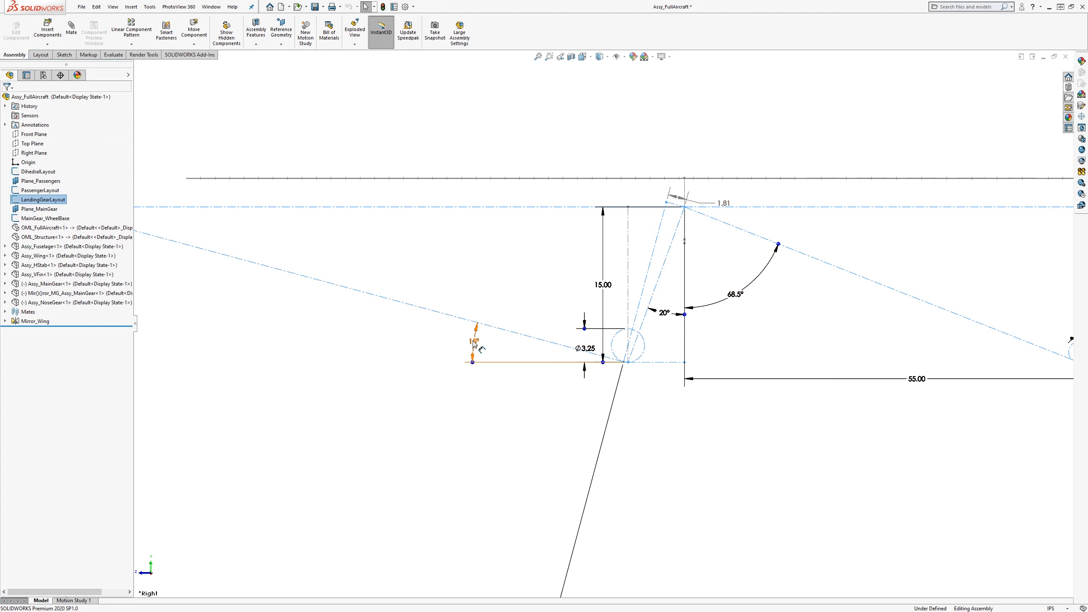
scroll(531, 347, "up", 2)
scroll(531, 348, "up", 1)
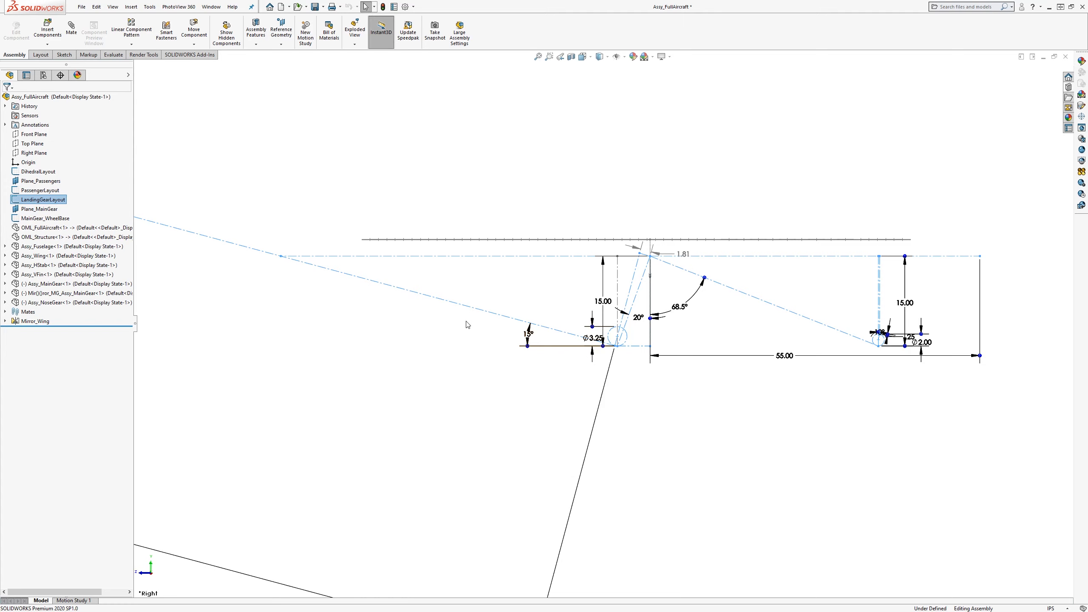
scroll(456, 322, "up", 1)
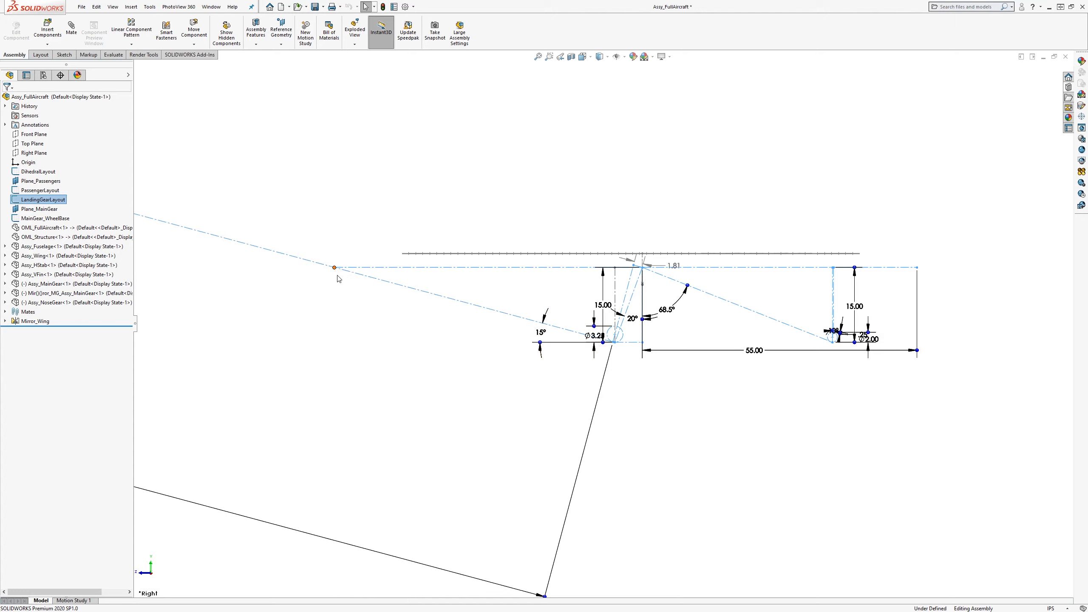
scroll(336, 275, "up", 1)
Tilt the LandingGearLayout side view to examine the tail clearance line and main gear position during rotation, and restore the Right view
mouse_move(413, 387)
middle_mouse_down()
mouse_move(461, 394)
mouse_move(431, 343)
middle_mouse_up()
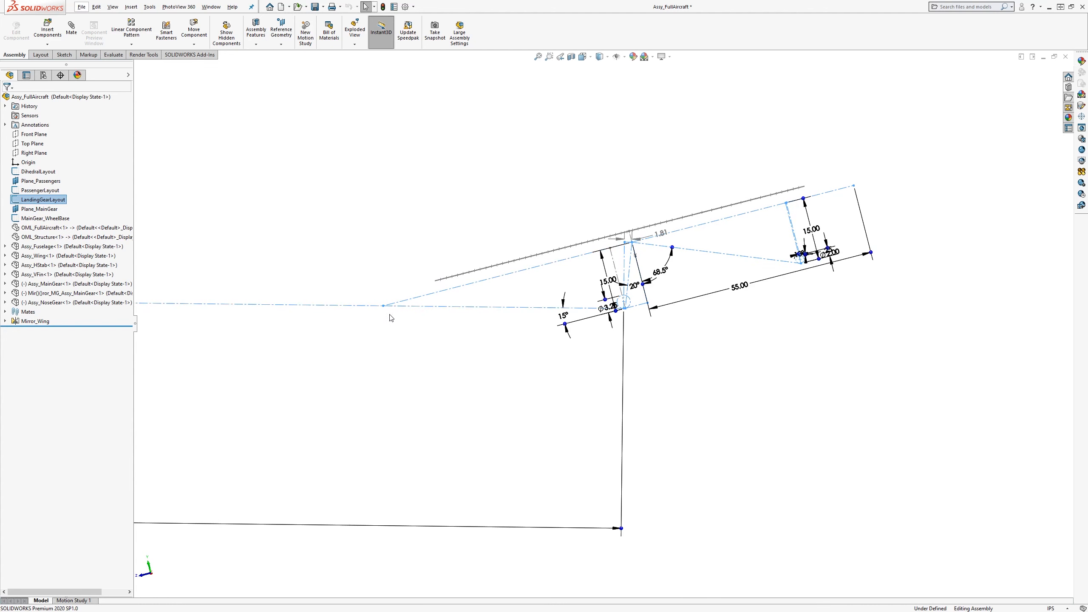
mouse_move(427, 380)
middle_mouse_down()
mouse_move(384, 376)
mouse_move(427, 372)
mouse_move(401, 368)
mouse_move(418, 369)
mouse_move(378, 370)
mouse_move(683, 330)
middle_mouse_up()
scroll(647, 340, "down", 2)
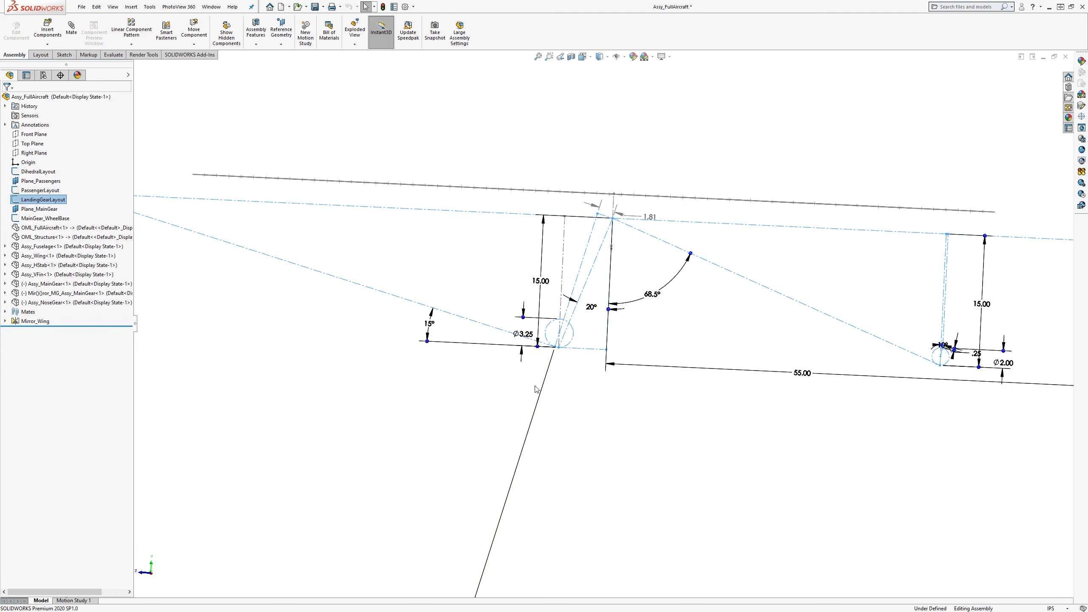
middle_click_drag(504, 401, 559, 388)
middle_click_drag(627, 357, 632, 352)
scroll(646, 231, "up", 2)
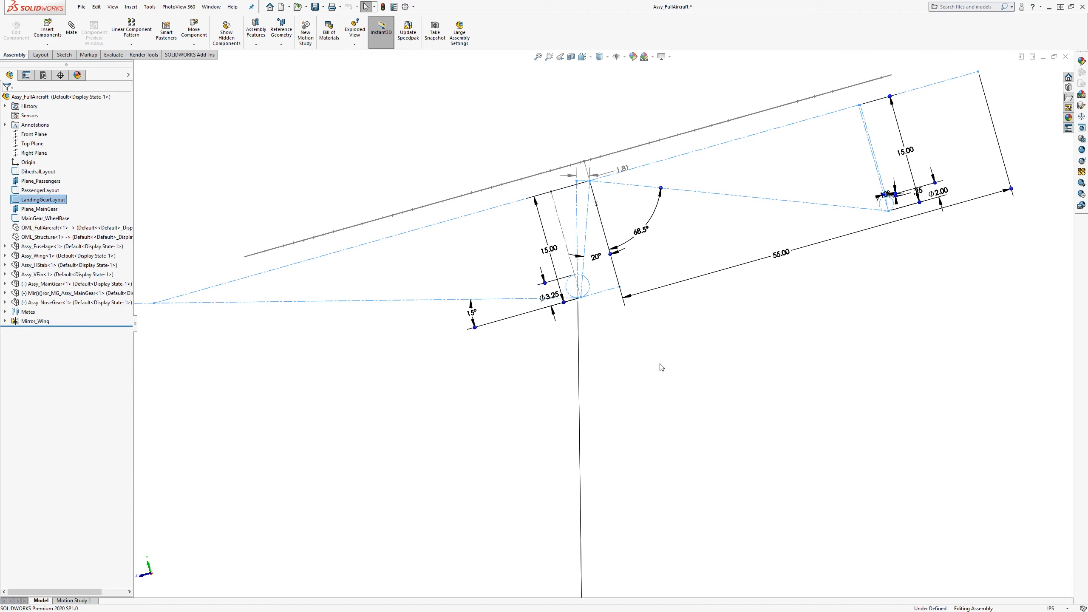
mouse_move(660, 367)
middle_mouse_down()
mouse_move(670, 364)
mouse_move(654, 369)
middle_mouse_up()
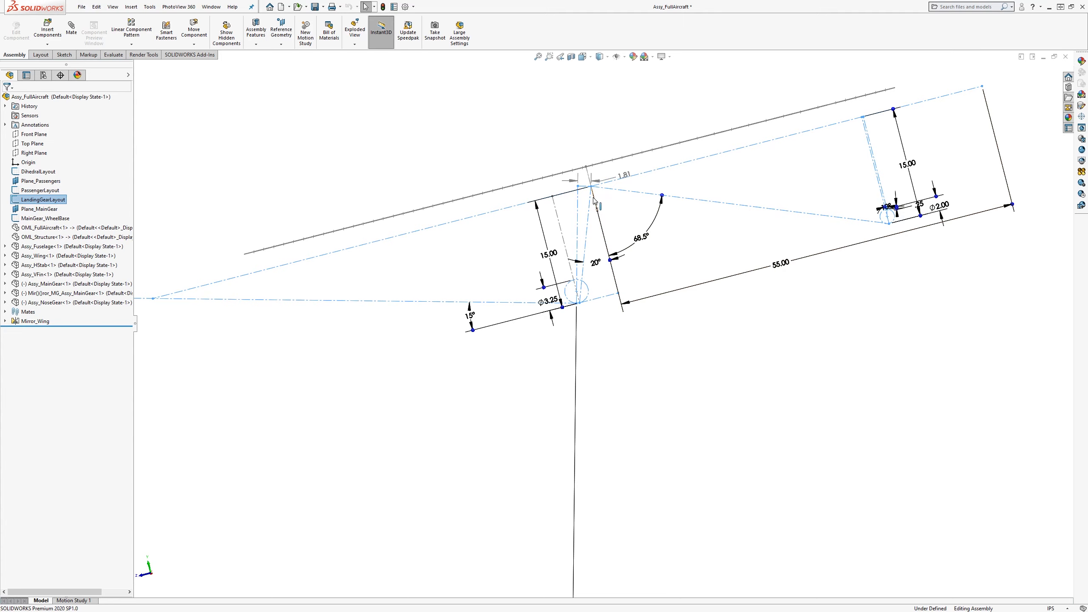
mouse_move(702, 394)
middle_mouse_down("alt")
mouse_move(649, 415)
mouse_move(657, 413)
middle_mouse_up("alt")
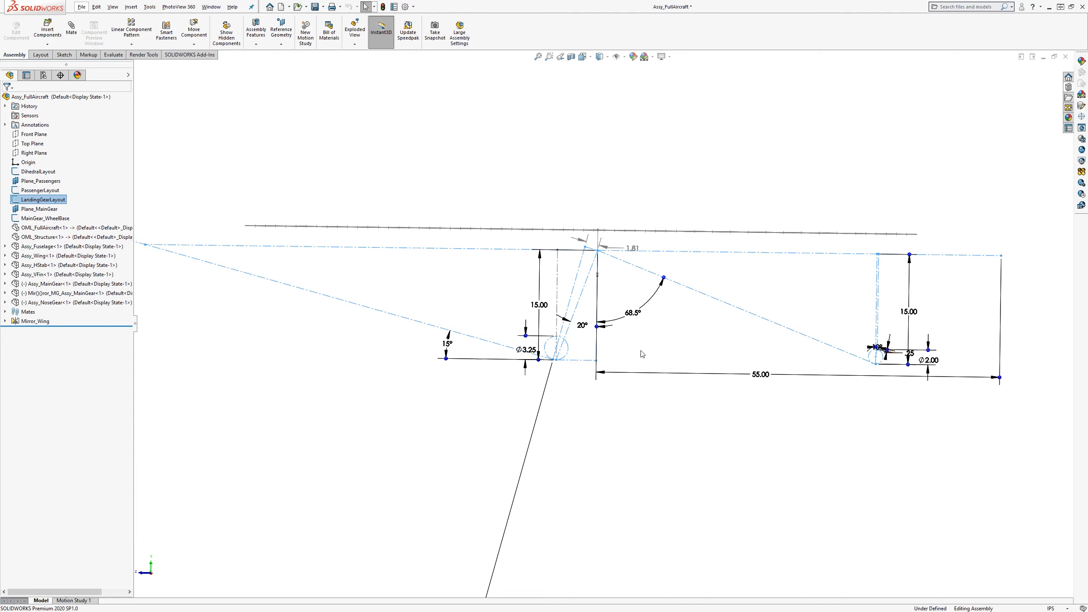
key("space")
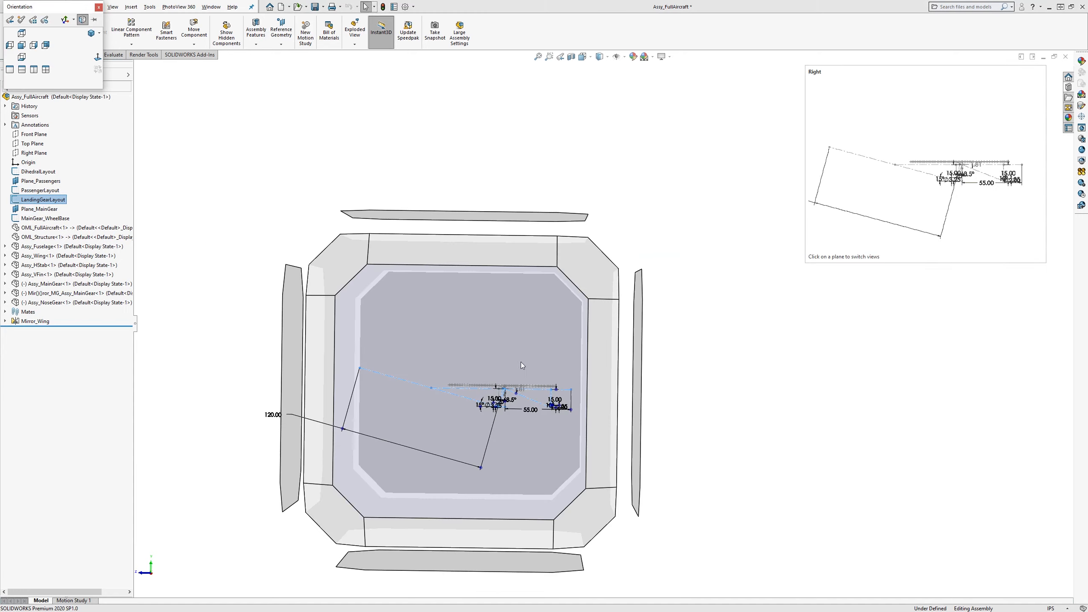
left_click(520, 362)
Highlight the MainGear_WheelBase sketch and examine its angled lines relative to the main gear and dihedral layouts in 3D
middle_click_drag(608, 427, 656, 432)
left_click(46, 218)
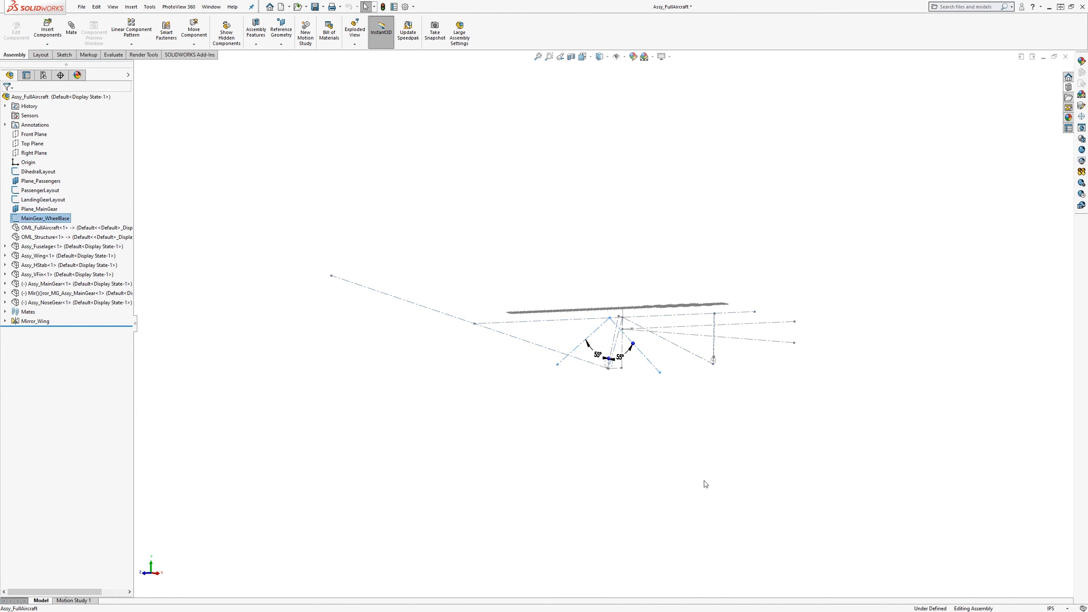
mouse_move(704, 481)
middle_mouse_down()
mouse_move(636, 440)
mouse_move(669, 430)
mouse_move(581, 455)
mouse_move(651, 416)
mouse_move(707, 316)
mouse_move(614, 366)
mouse_move(642, 410)
mouse_move(617, 359)
mouse_move(613, 380)
middle_mouse_up()
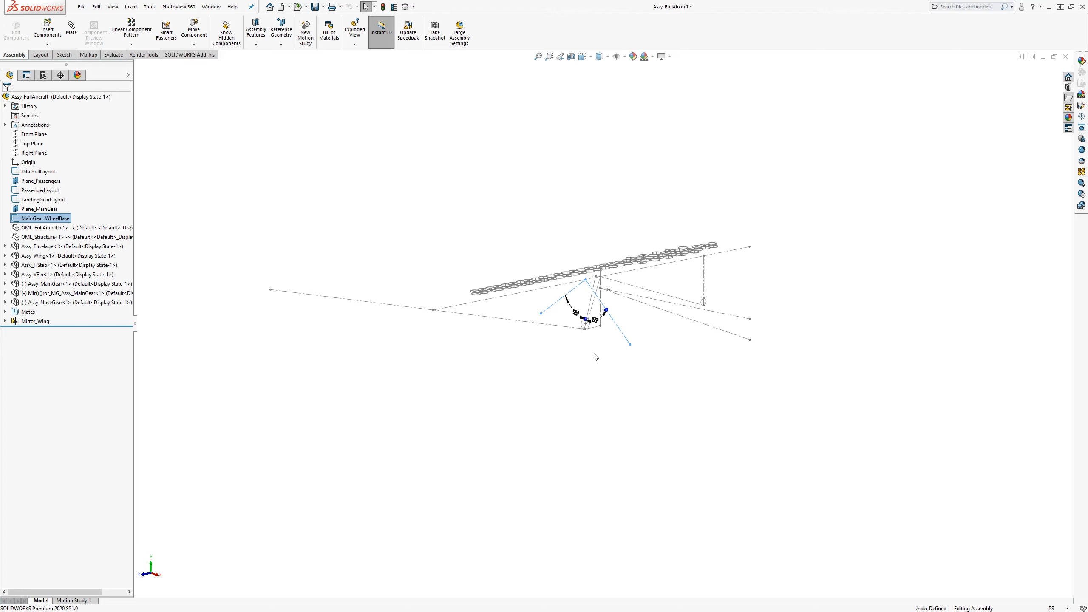
middle_click_drag(595, 357, 592, 359)
scroll(607, 252, "down", 3)
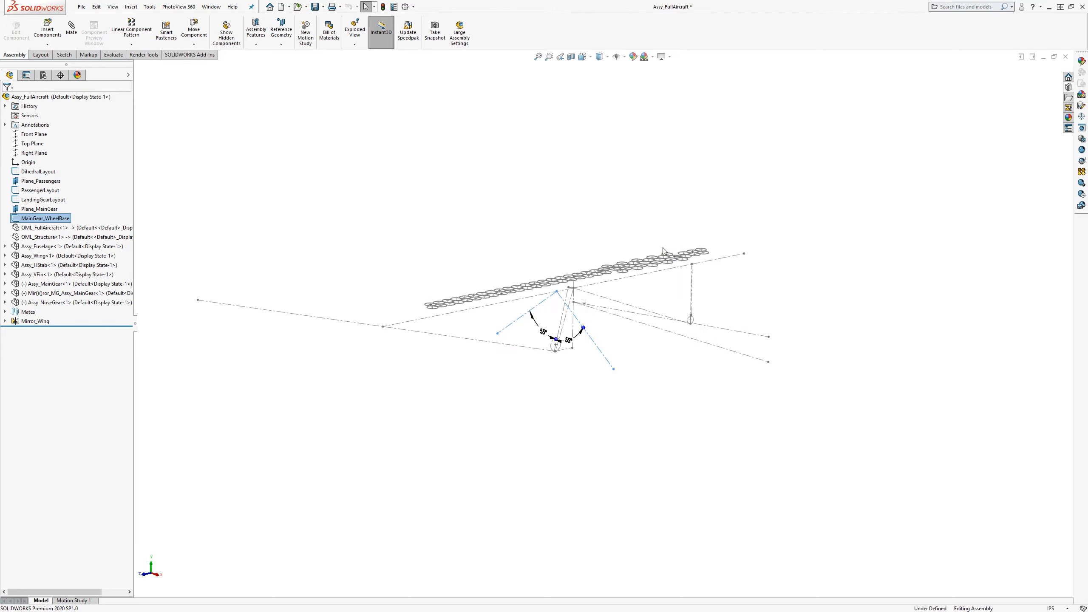
scroll(528, 270, "up", 1)
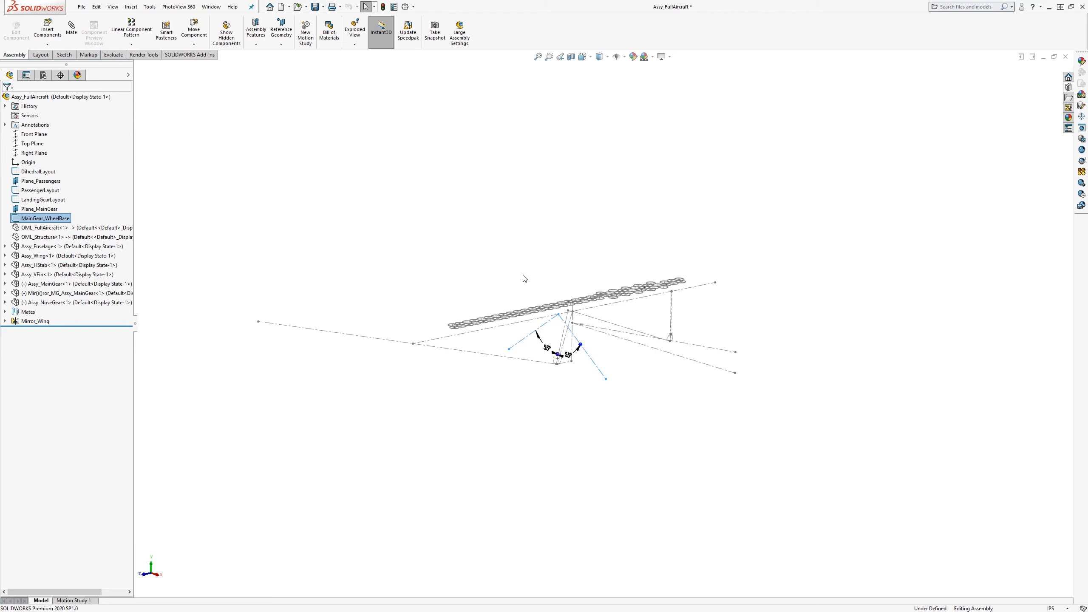
scroll(519, 282, "down", 1)
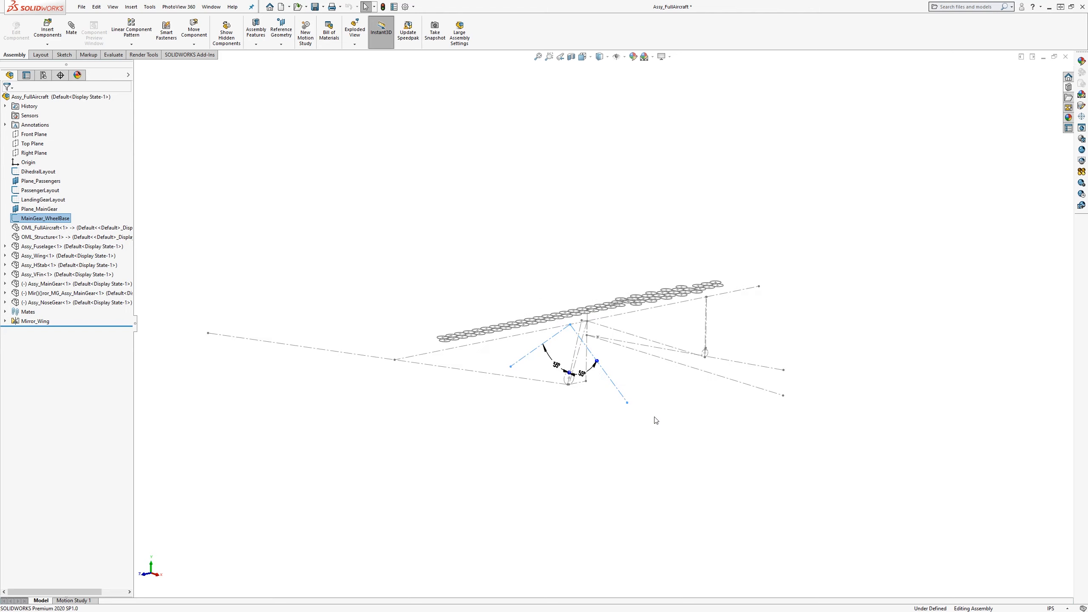
mouse_move(655, 420)
middle_mouse_down()
mouse_move(660, 393)
mouse_move(678, 401)
mouse_move(621, 365)
middle_mouse_up()
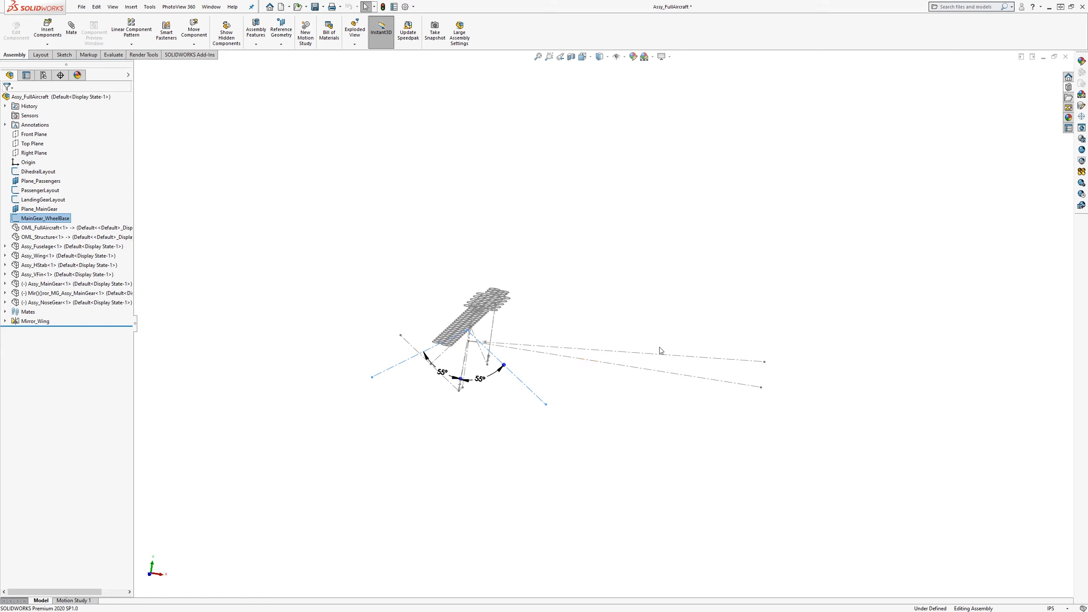
middle_click_drag(522, 405, 467, 412)
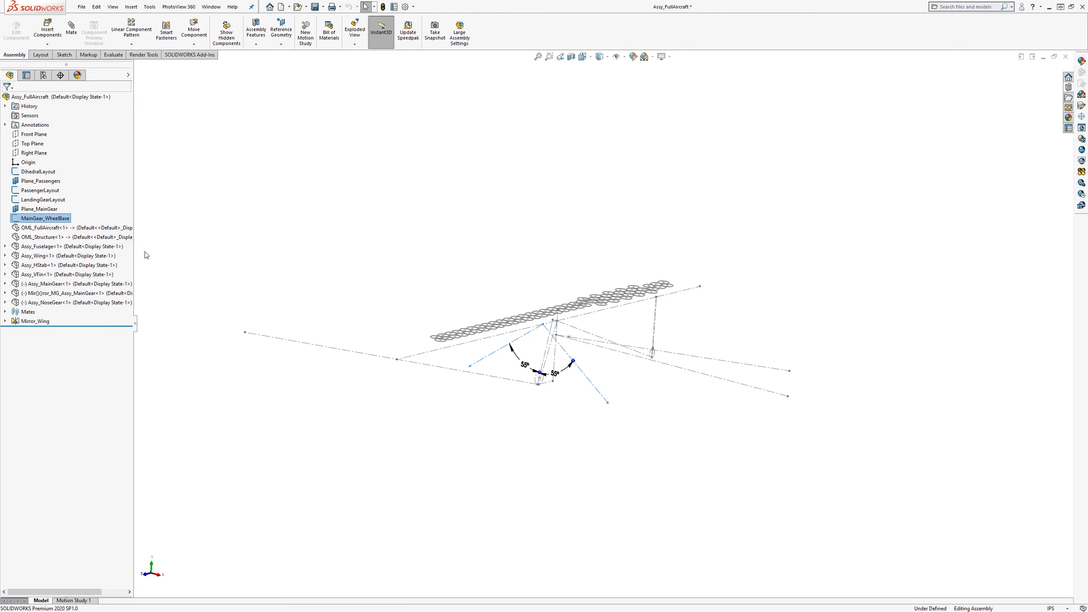
Show the hidden OML_FullAircraft component over the layout sketches
right_click(43, 232)
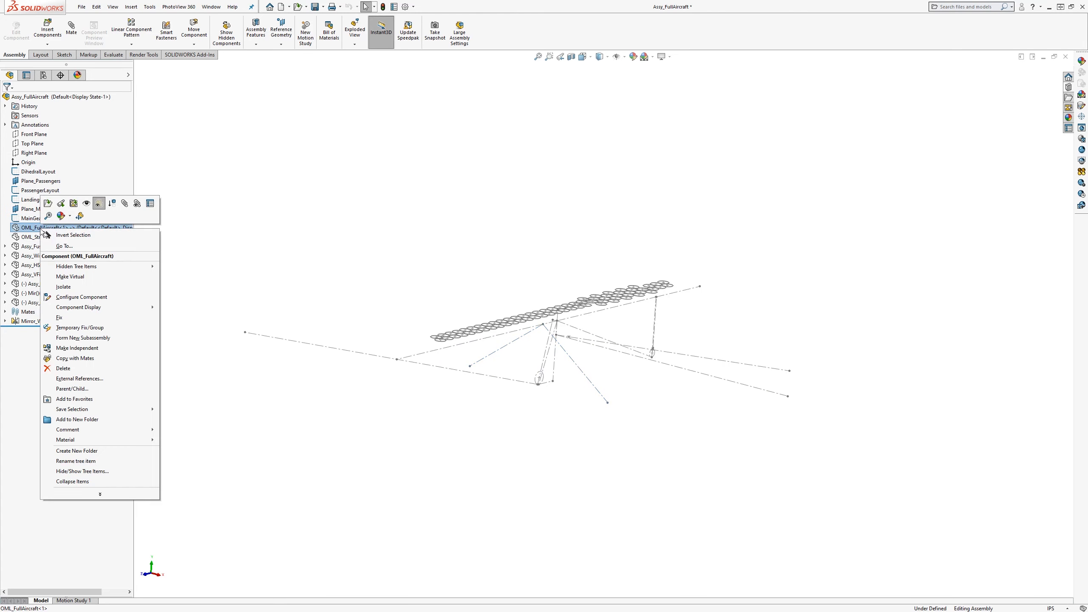
left_click(83, 208)
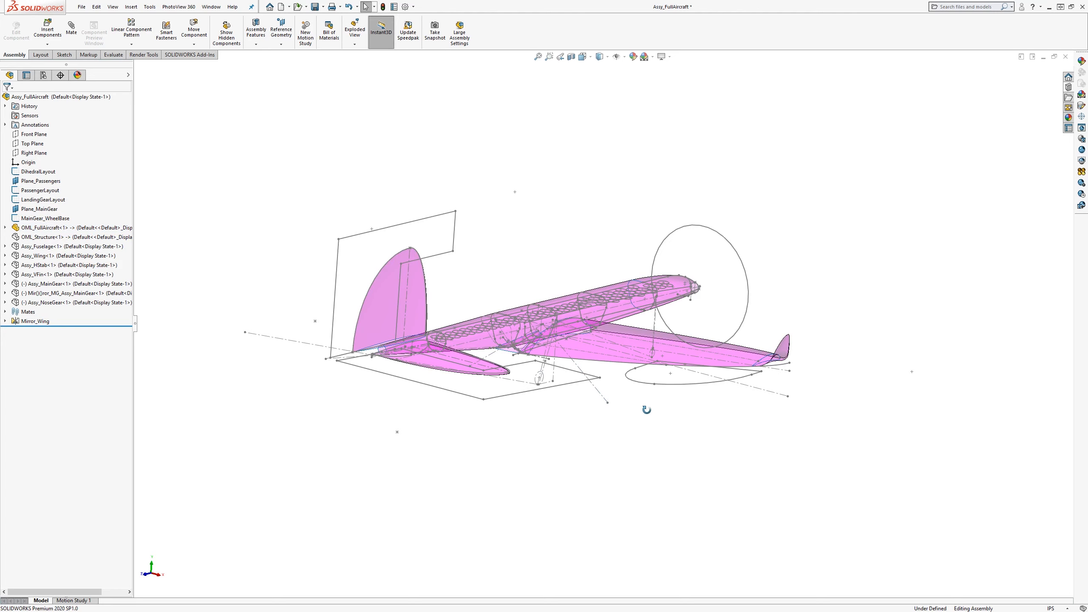
mouse_move(647, 410)
middle_mouse_down()
mouse_move(629, 440)
mouse_move(631, 425)
middle_mouse_up()
scroll(648, 310, "down", 3)
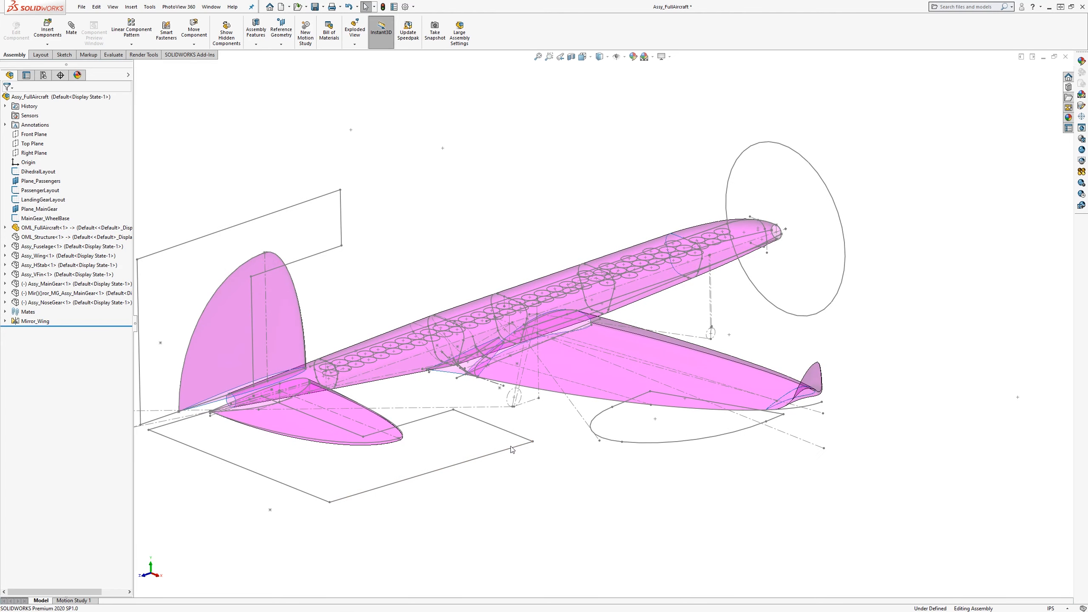
Examine how the OML_FullAircraft surfaces fit around the passenger circles, dihedral lines and landing gear layout
middle_click_drag(511, 449, 661, 335)
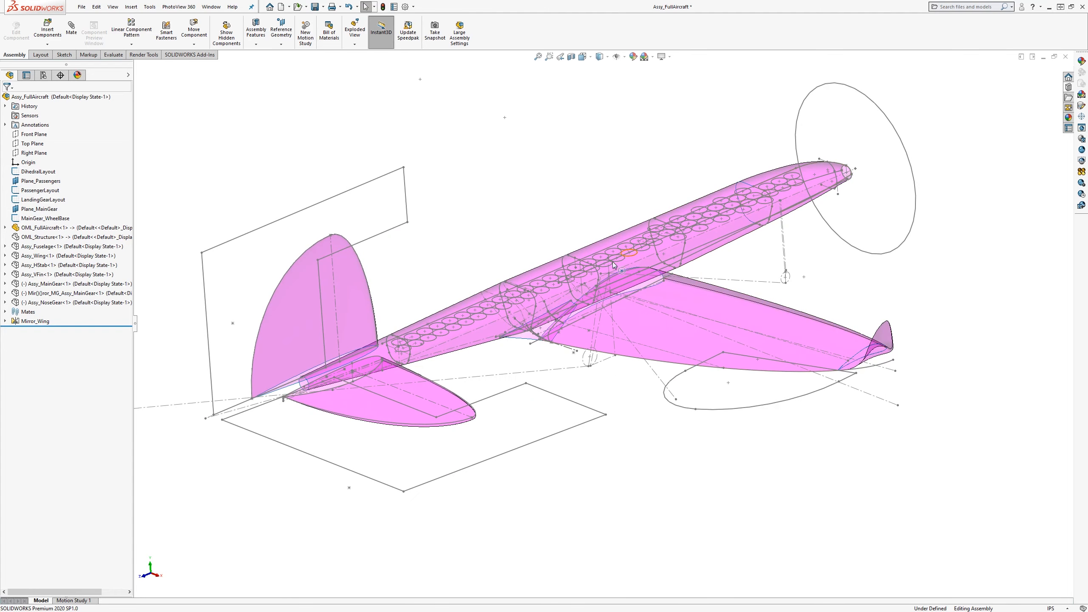
middle_click_drag(575, 281, 799, 217)
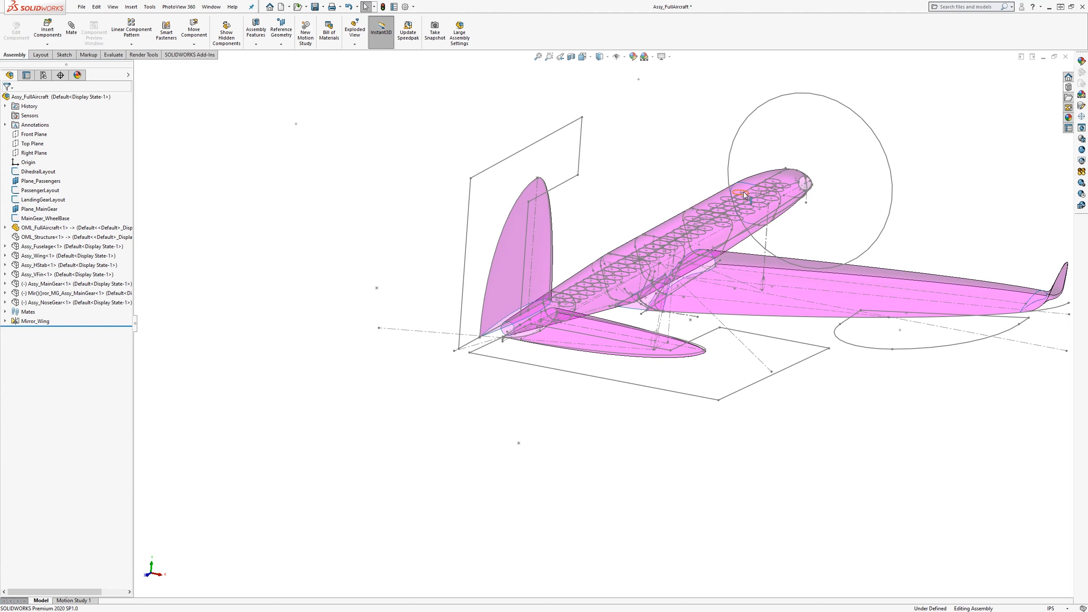
middle_click_drag(675, 289, 655, 279)
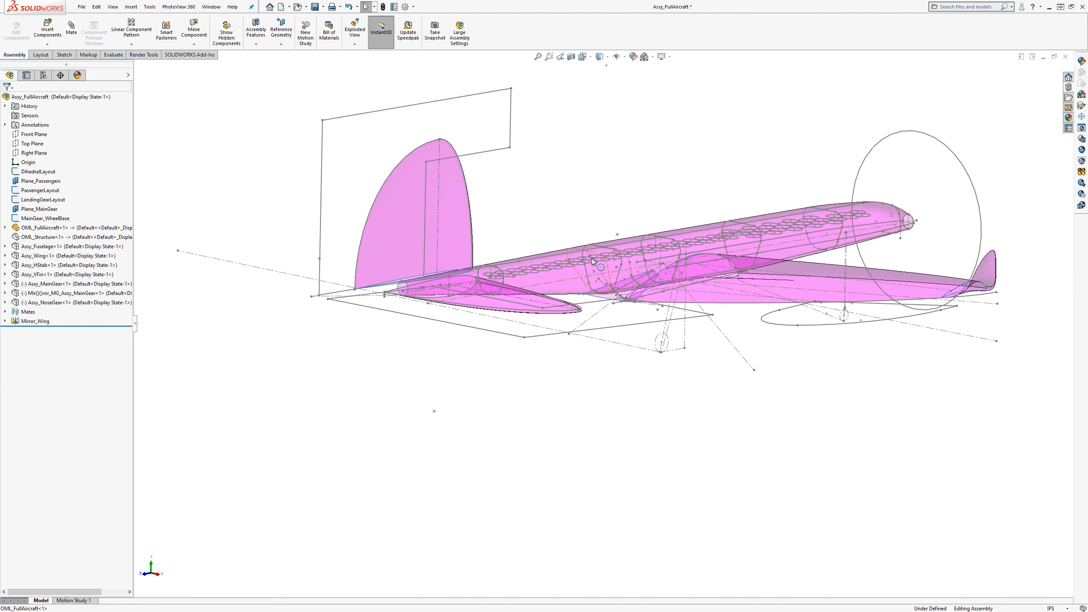
middle_click_drag(692, 338, 703, 356)
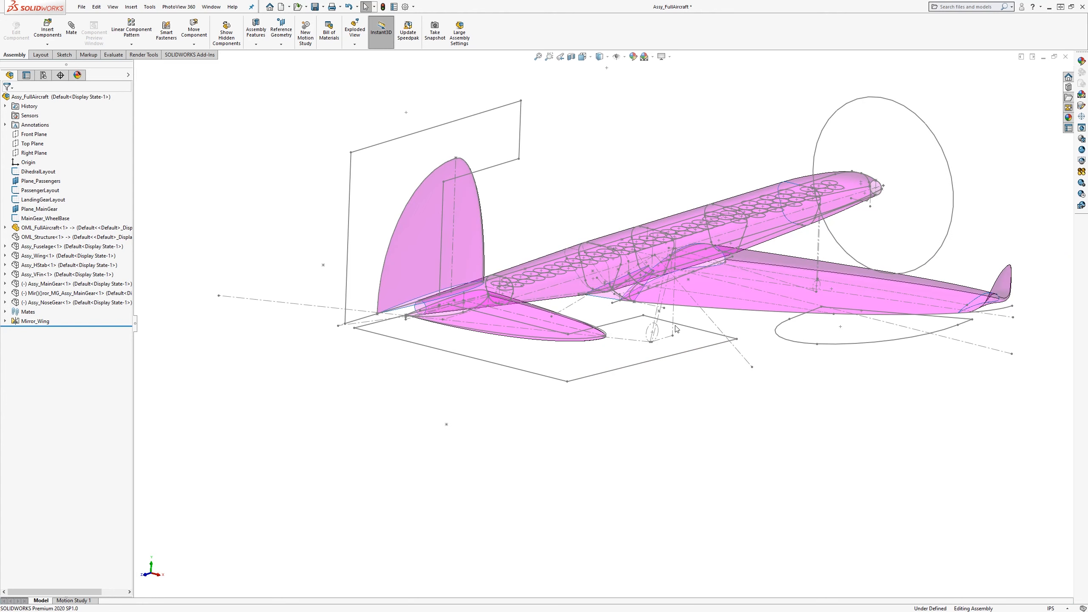
middle_click_drag(772, 394, 762, 376)
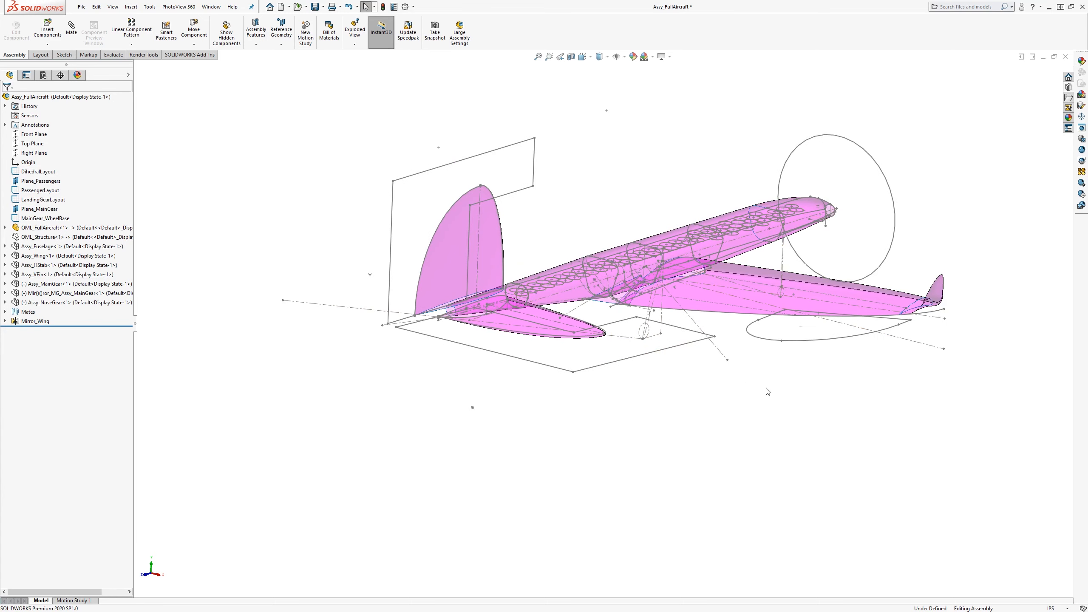
middle_click_drag(724, 370, 733, 350)
scroll(763, 300, "up", 2)
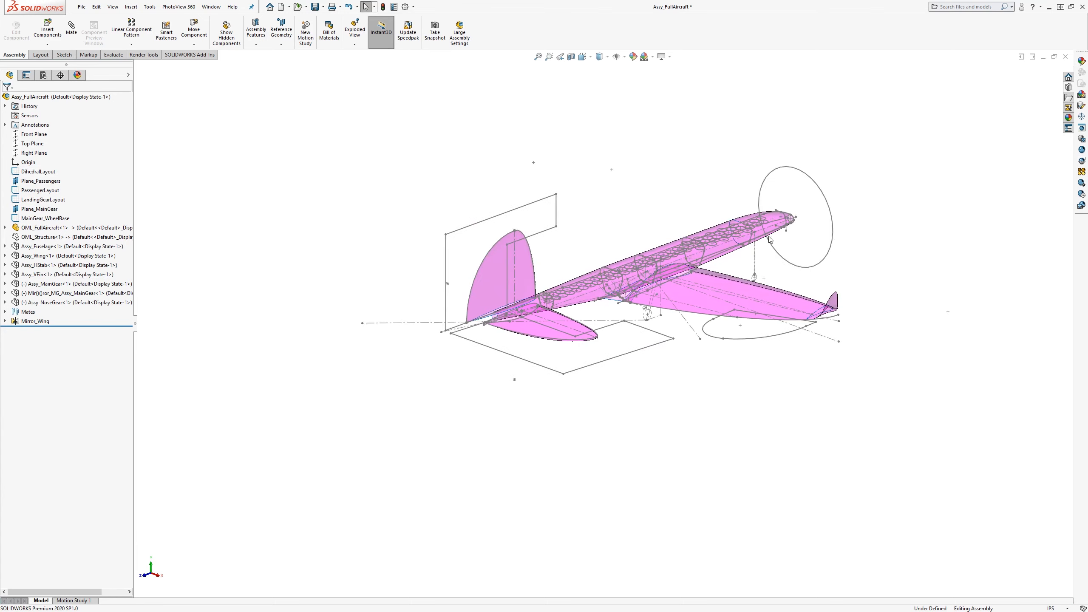
scroll(761, 214, "down", 3)
scroll(694, 245, "down", 2)
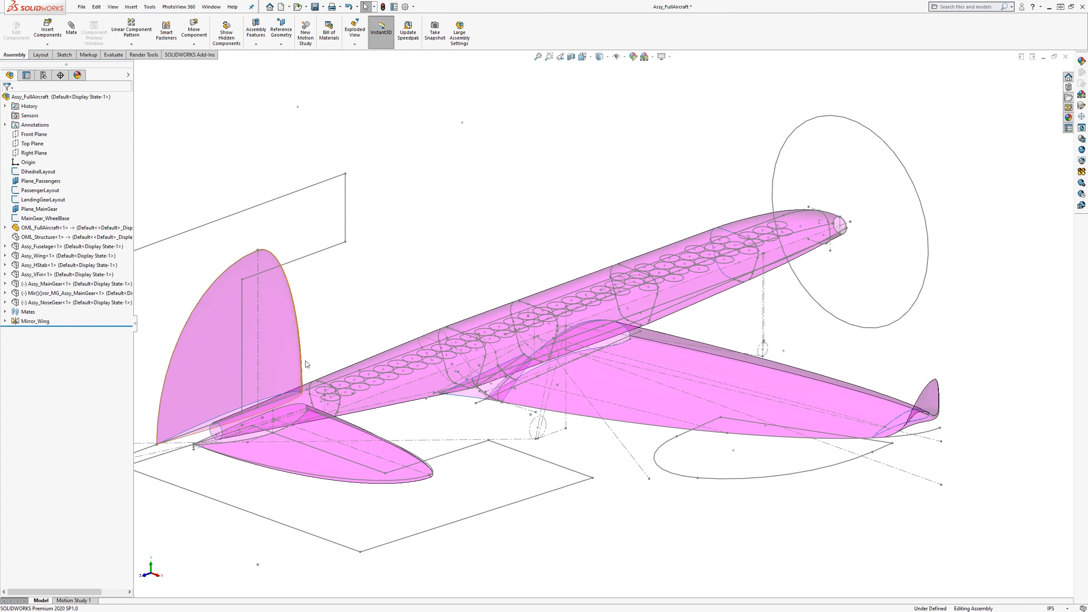
Expand OML_FullAircraft in the feature tree and inspect its feature folders, including the contents of the Wing folder
left_click(5, 228)
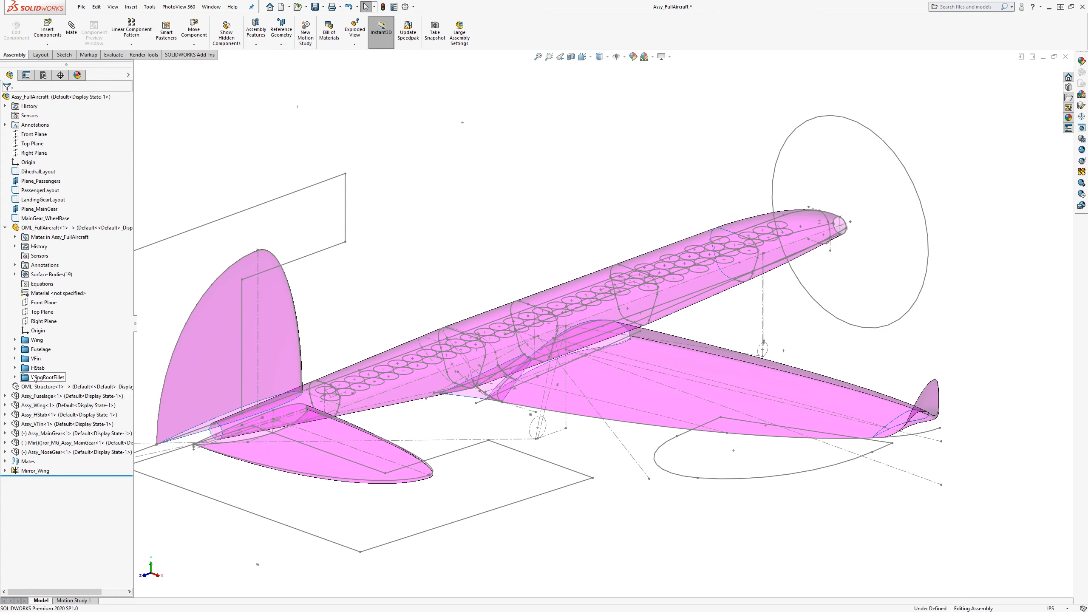
middle_click_drag(611, 438, 565, 386)
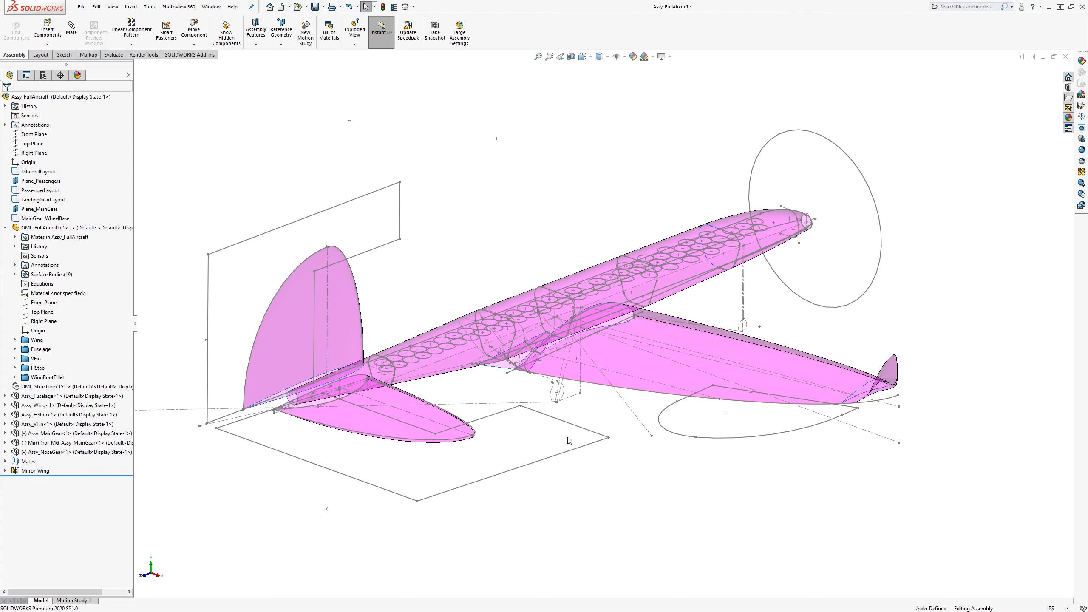
mouse_move(566, 426)
middle_mouse_down()
mouse_move(563, 413)
mouse_move(595, 384)
mouse_move(565, 398)
mouse_move(559, 422)
middle_mouse_up()
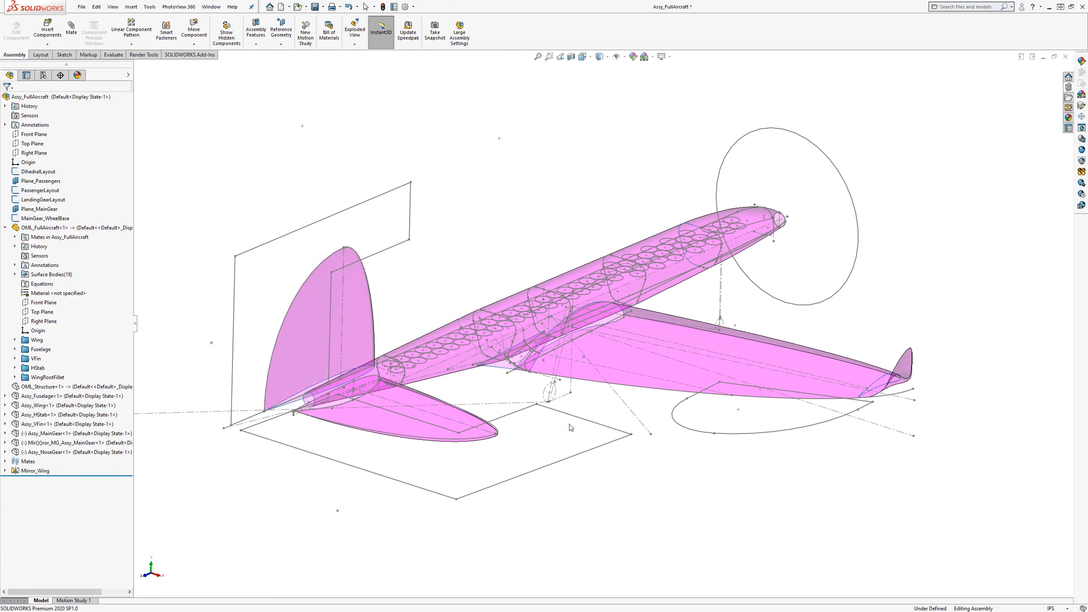
left_click(15, 340)
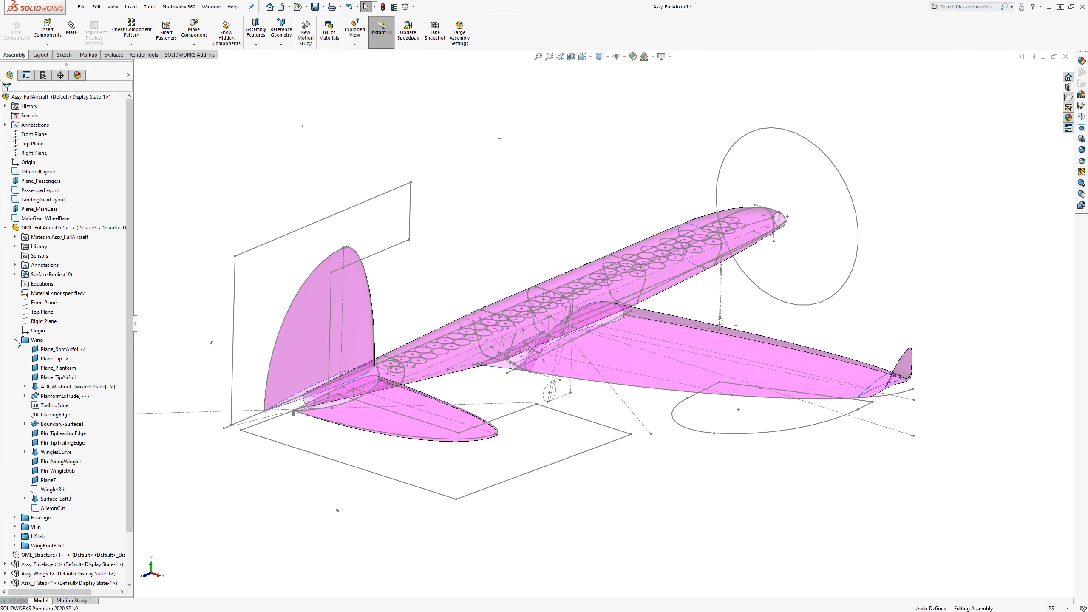
left_click(14, 340)
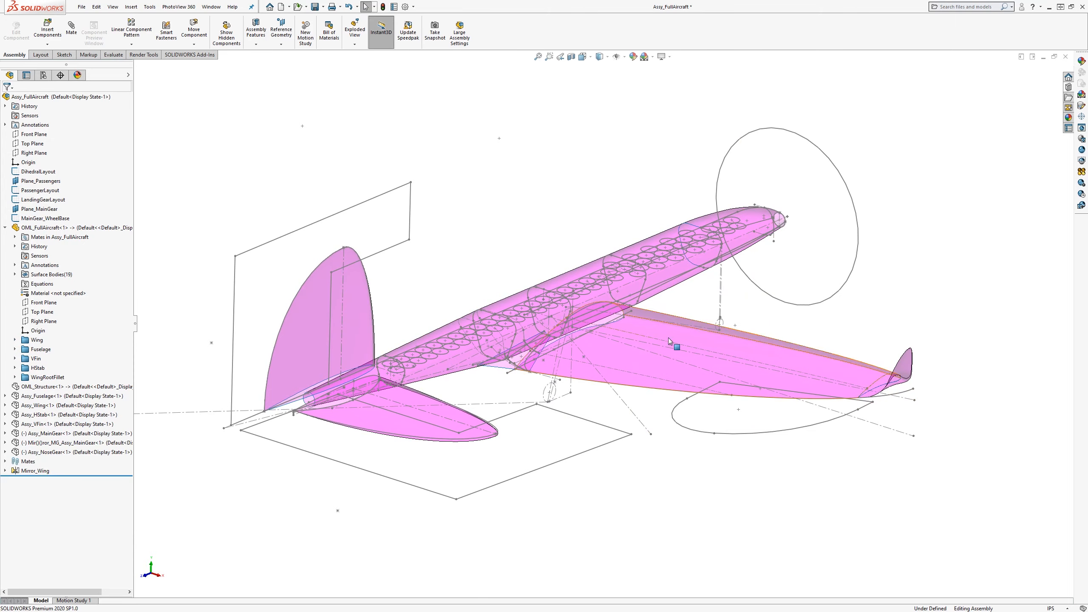
Examine the outer wing, fuselage and tail surfaces of OML_FullAircraft up close and as a whole
scroll(589, 331, "down", 2)
middle_click_drag(589, 331, 588, 365)
scroll(607, 314, "up", 1)
scroll(602, 328, "down", 6)
key("f")
scroll(529, 345, "down", 1)
scroll(590, 365, "up", 2)
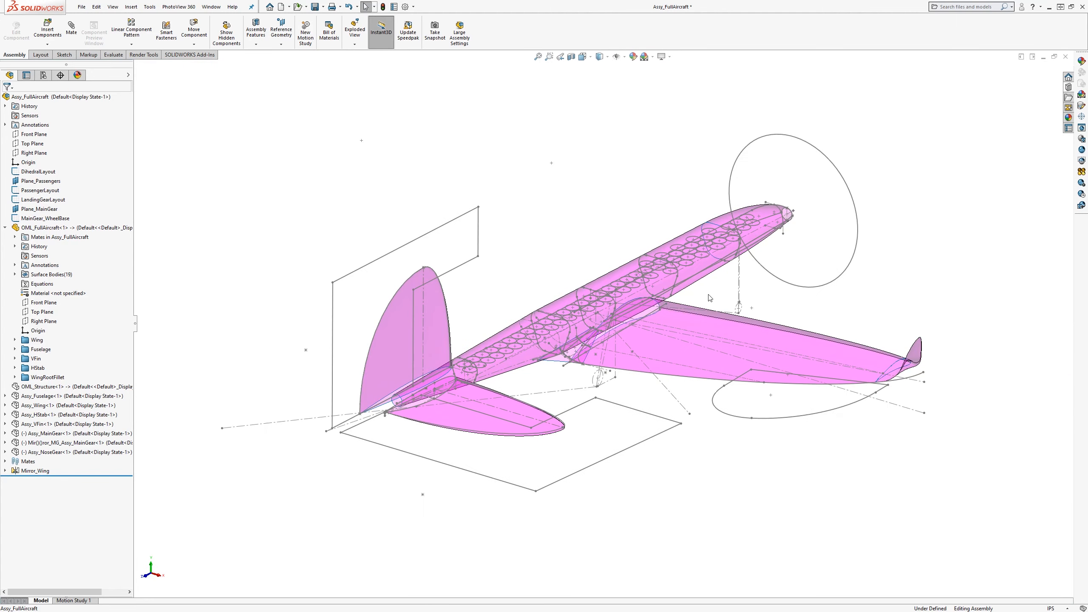
scroll(709, 297, "down", 2)
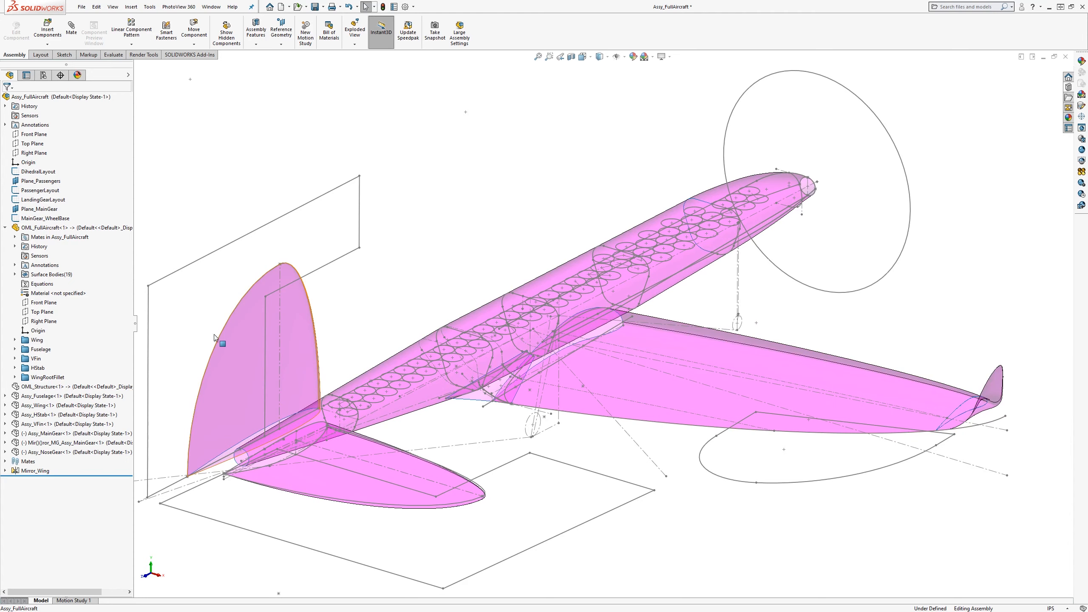
Collapse the OML_FullAircraft tree entry and show the hidden OML_Structure component inside the aircraft surfaces
left_click(5, 227)
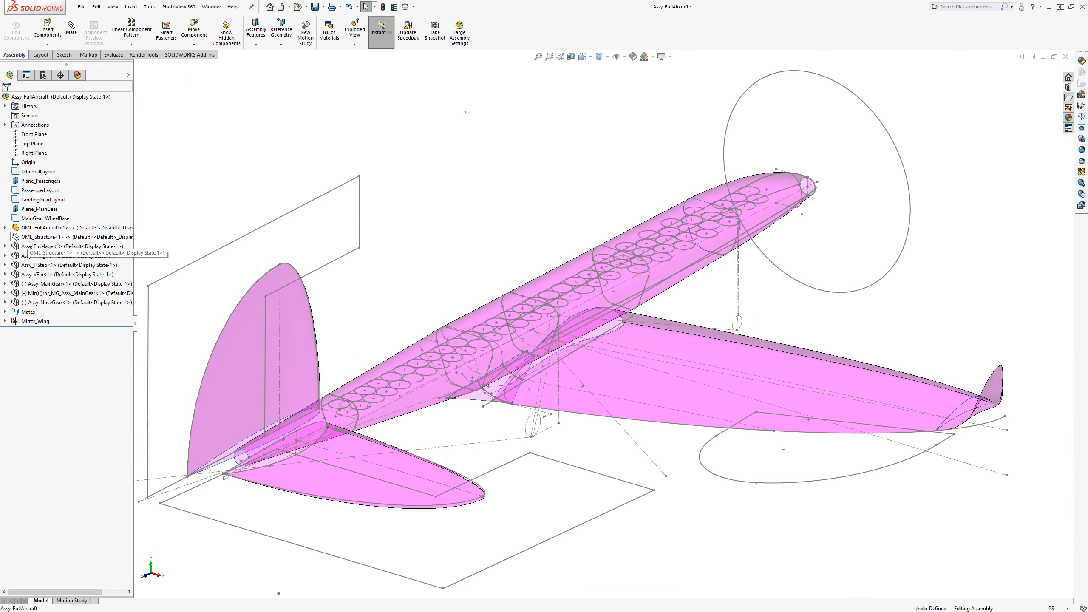
right_click(29, 241)
left_click(75, 219)
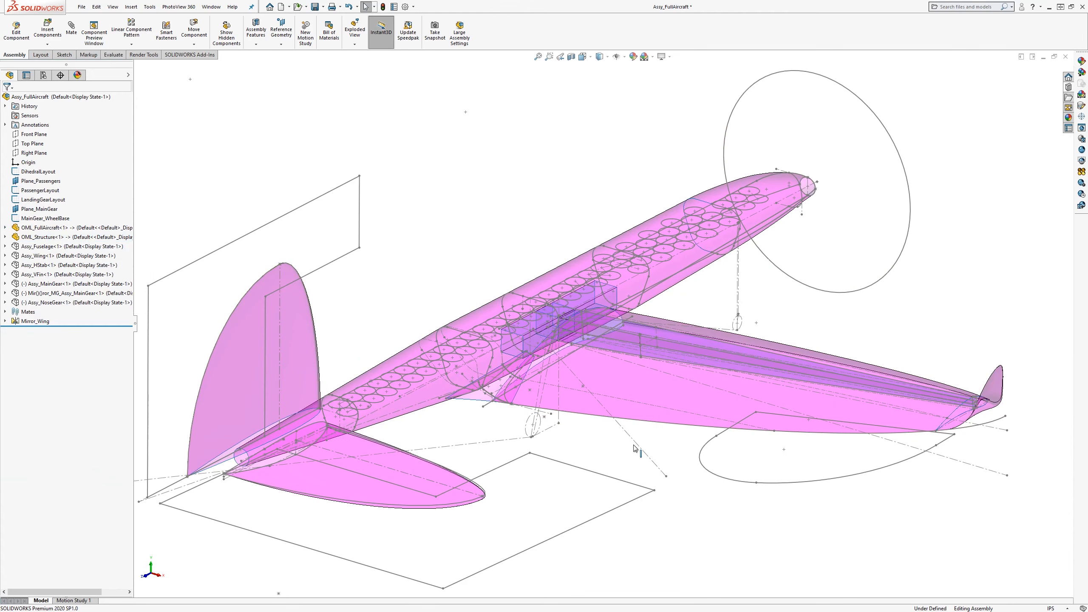
left_click(648, 468)
Open the OML_Structure part in its own window from the assembly
middle_click_drag(581, 459, 600, 442)
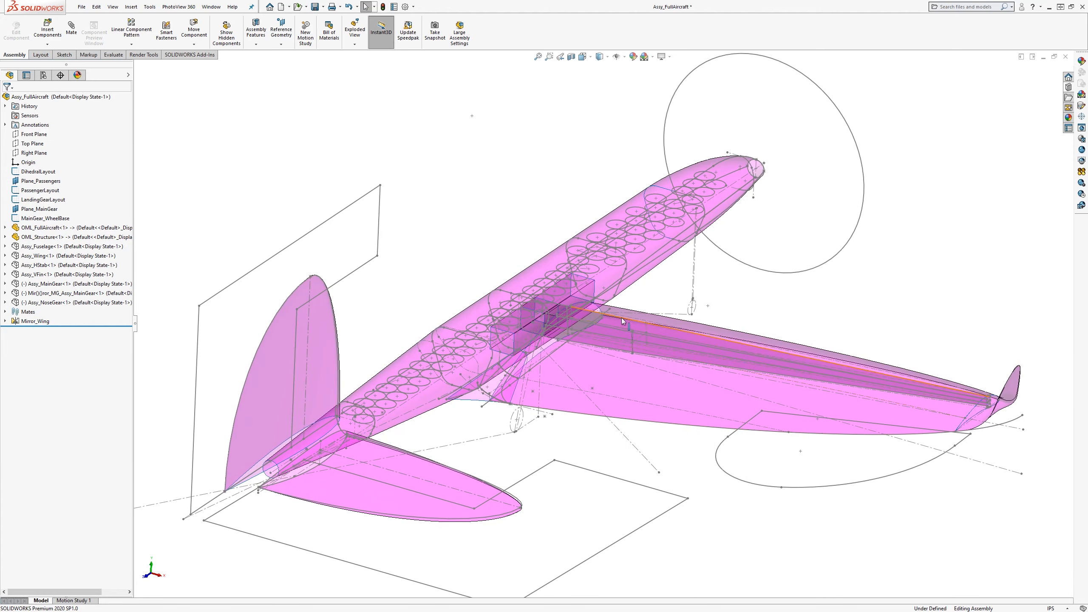
scroll(607, 462, "up", 3)
middle_click_drag(610, 461, 616, 434)
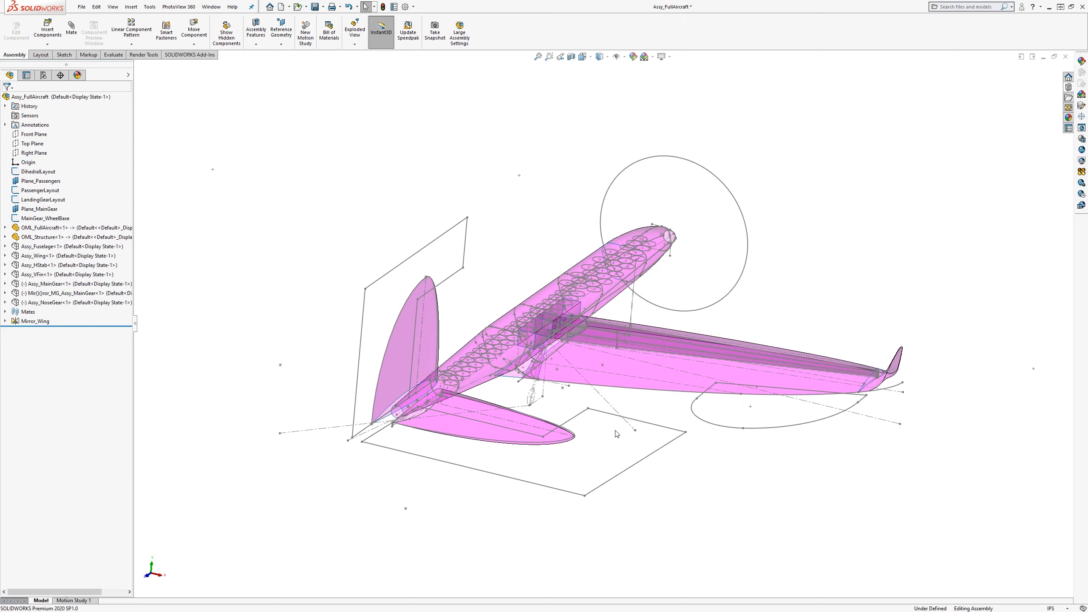
right_click(36, 237)
left_click(43, 214)
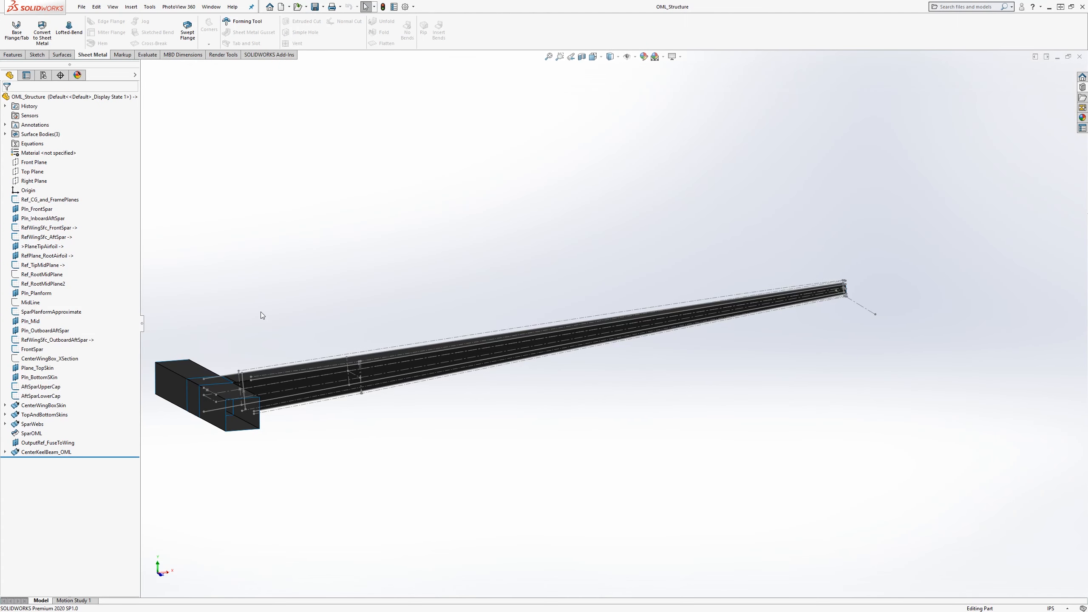
Examine the tapered wing spar of OML_Structure in the Back view, from the tip to the center wing box
middle_click_drag(261, 311, 430, 300)
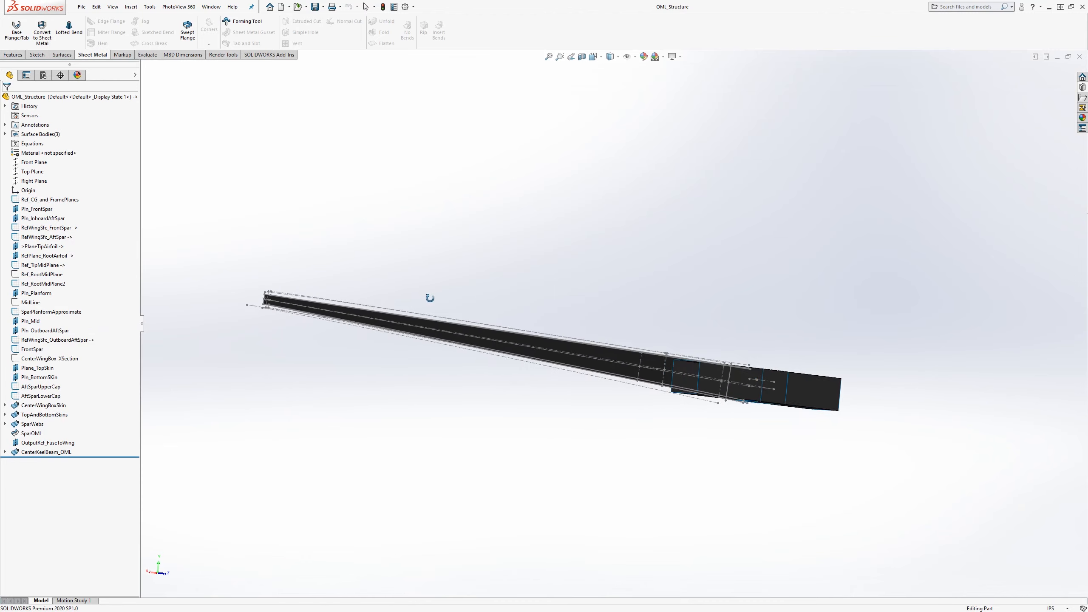
key("space")
left_click(468, 376)
scroll(417, 311, "down", 5)
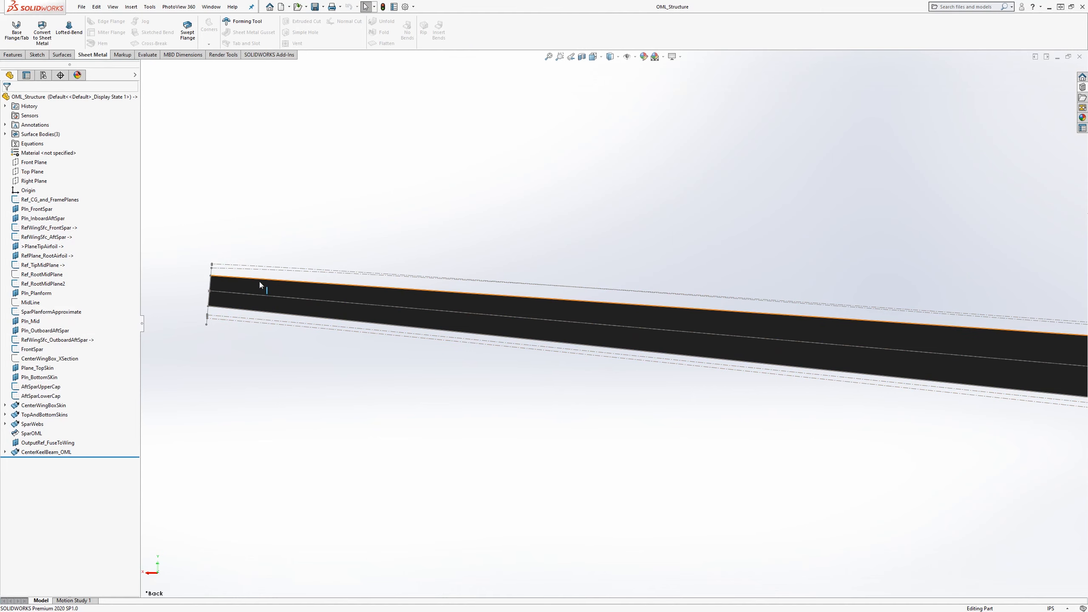
scroll(253, 281, "down", 8)
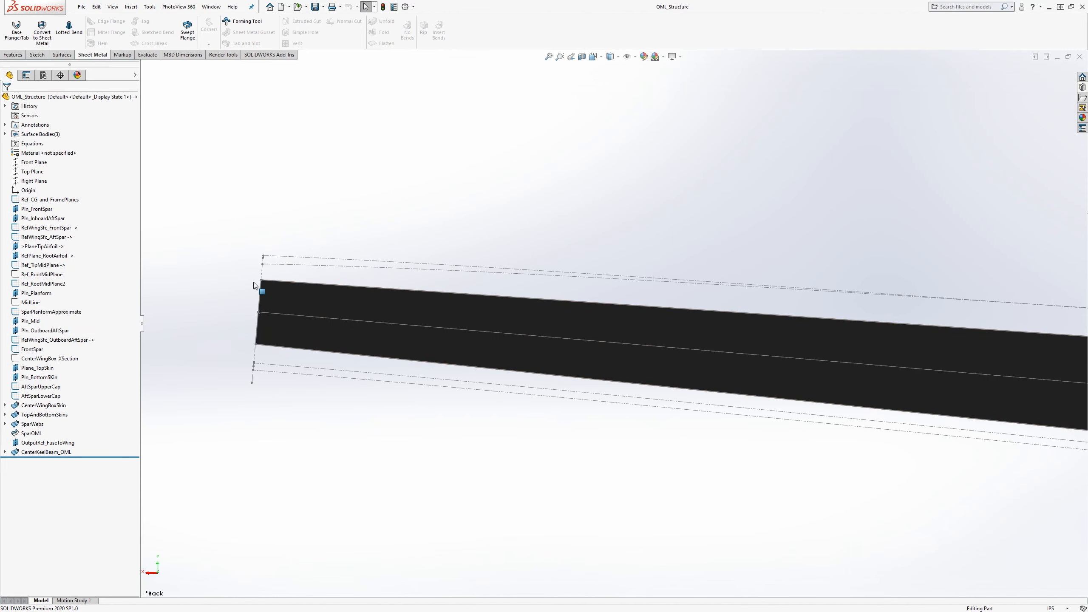
scroll(874, 553, "up", 7)
scroll(874, 553, "up", 5)
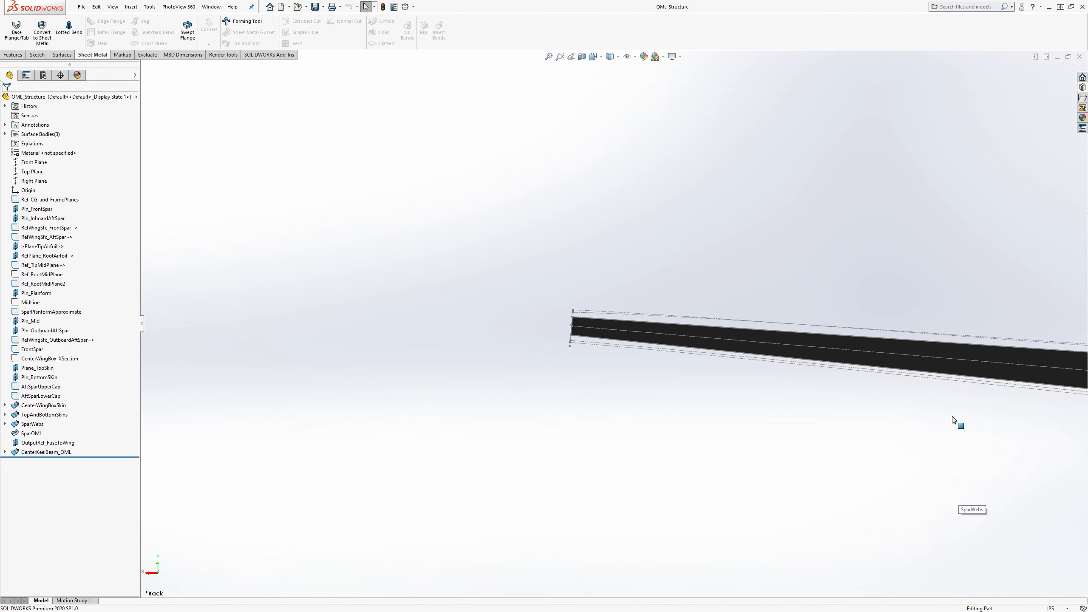
scroll(969, 399, "down", 5)
scroll(998, 348, "up", 5)
scroll(955, 335, "down", 4)
scroll(686, 294, "down", 3)
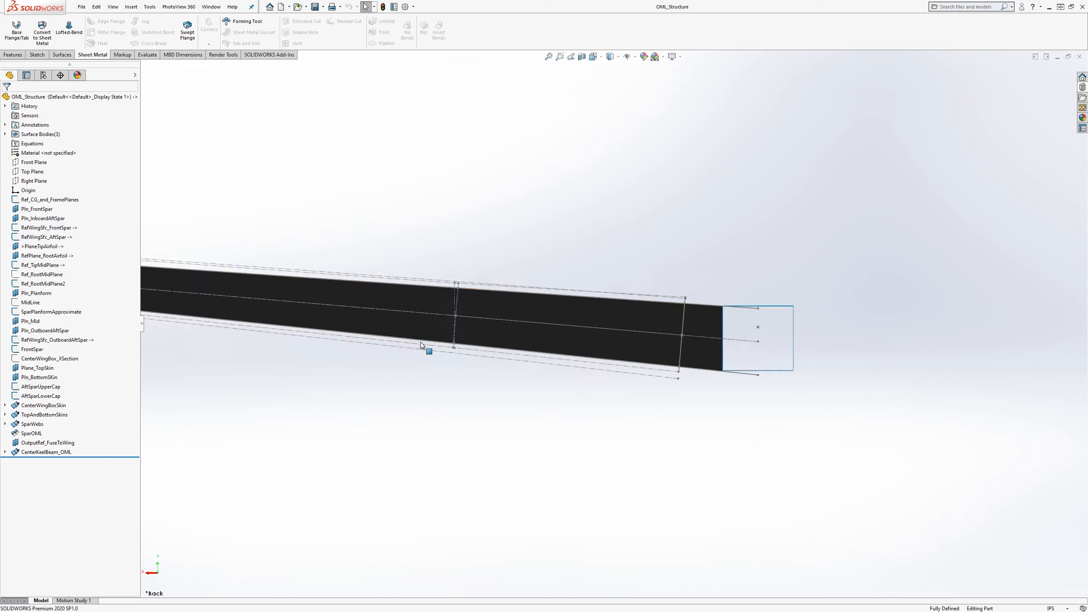
scroll(250, 291, "up", 4)
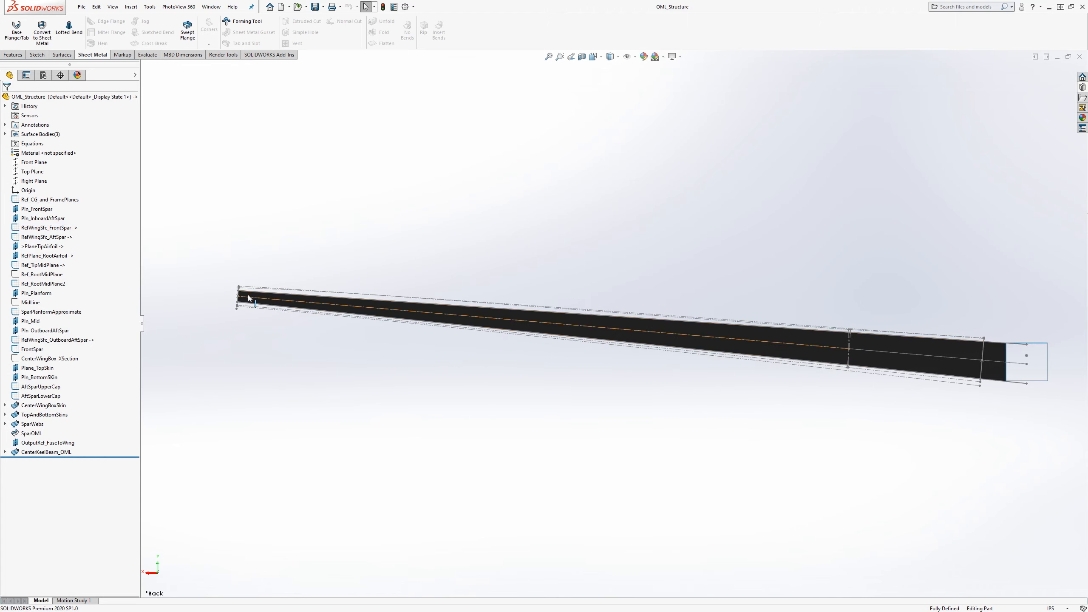
Measure the distance between the spar's tip mid-plane point and its root mid-plane point, then clear the selection
scroll(248, 294, "down", 4)
left_click(360, 312)
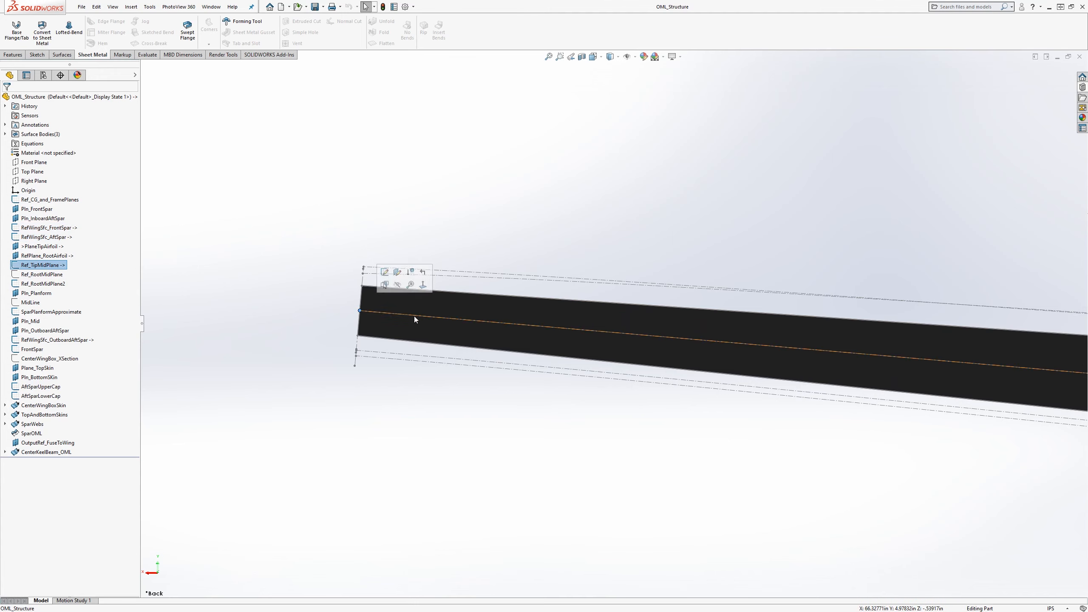
scroll(930, 371, "up", 3)
scroll(939, 338, "down", 3)
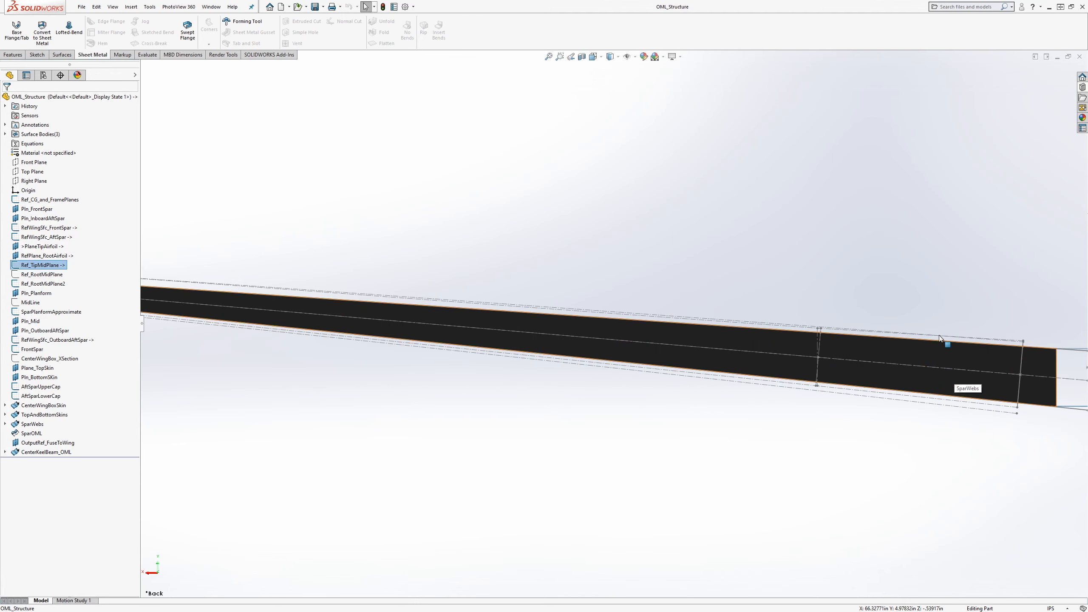
left_click(1020, 375, "ctrl")
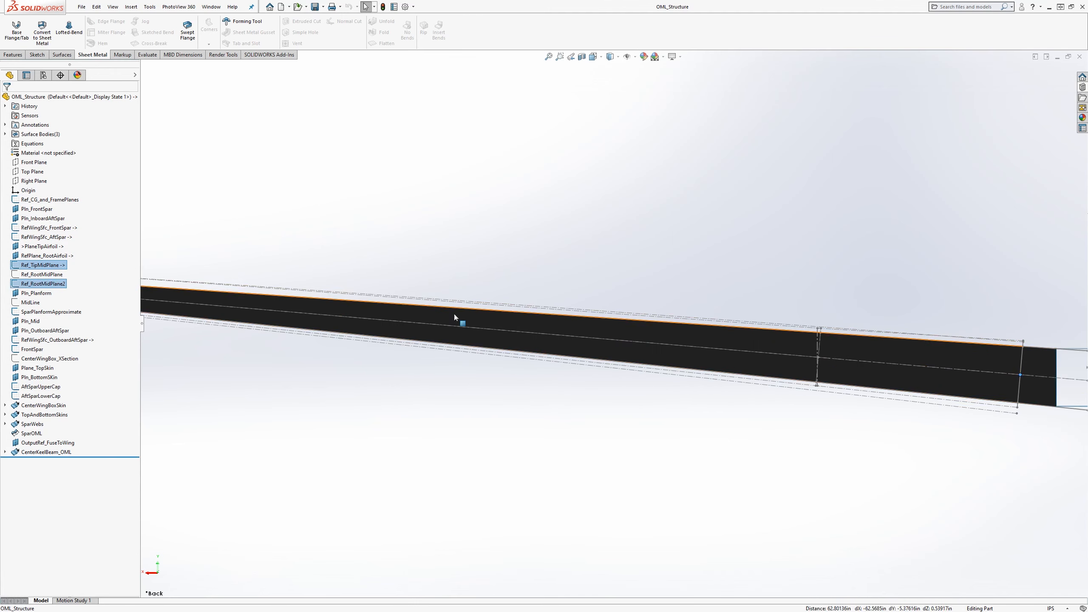
scroll(257, 296, "up", 3)
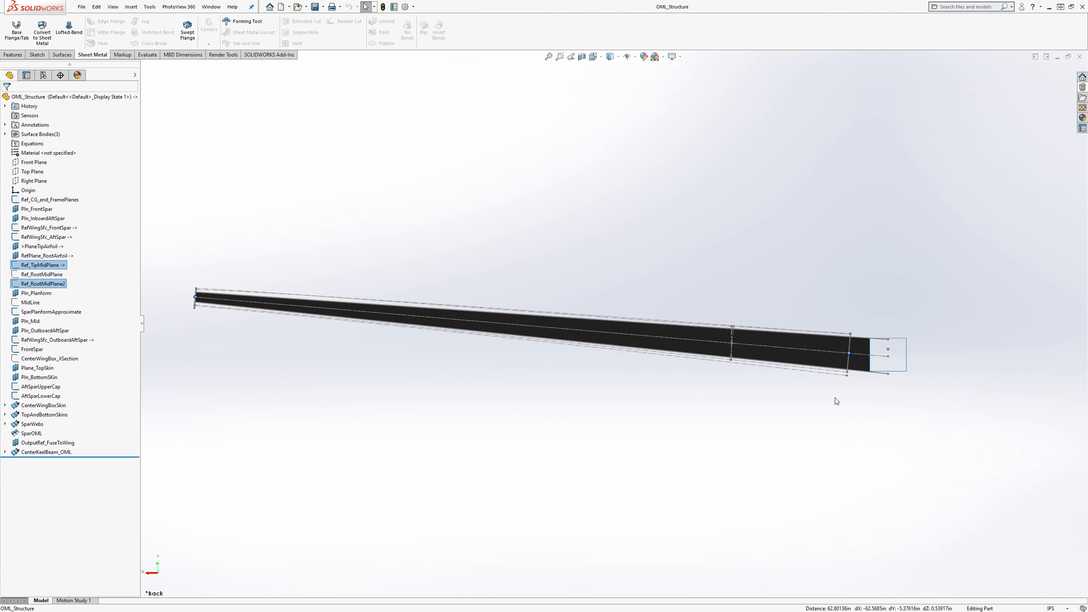
left_click(751, 384)
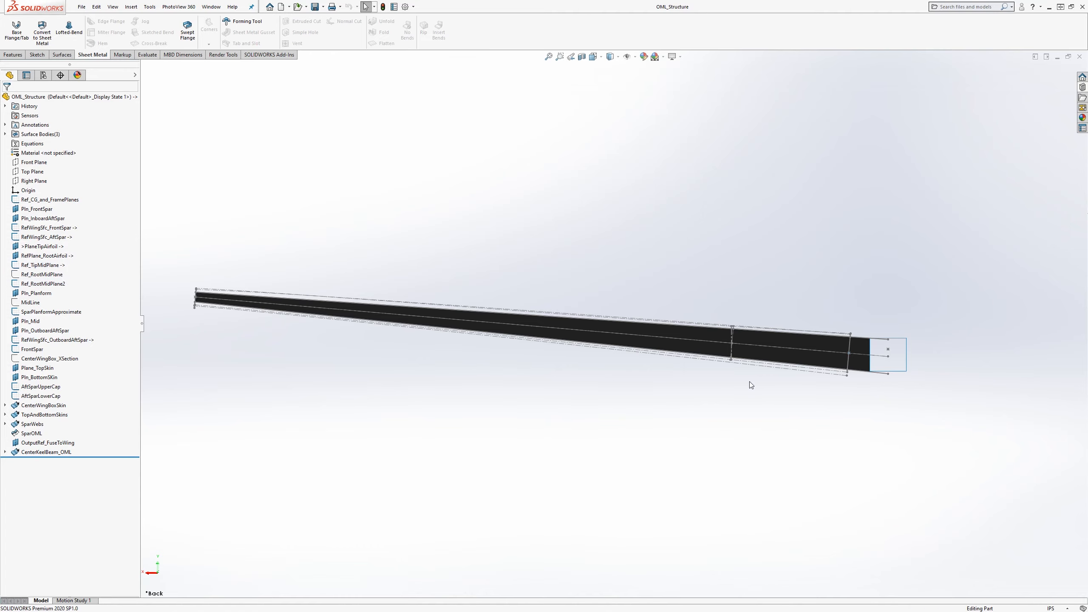
Inspect the planform of the spar, center wing box and keel beam in the Top view
middle_click_drag(395, 386, 408, 409)
key("space")
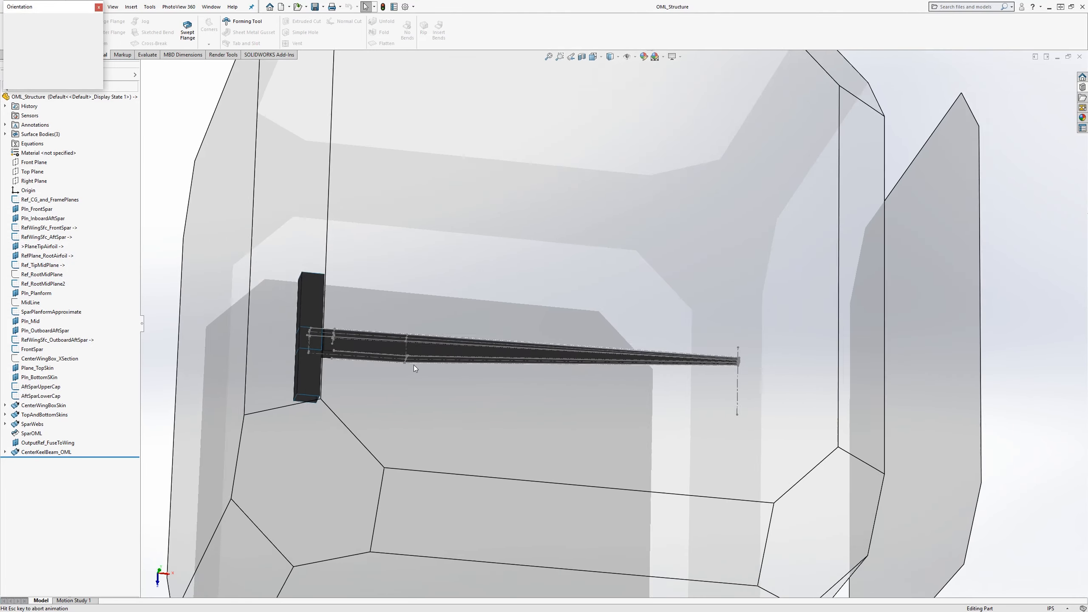
left_click(504, 384)
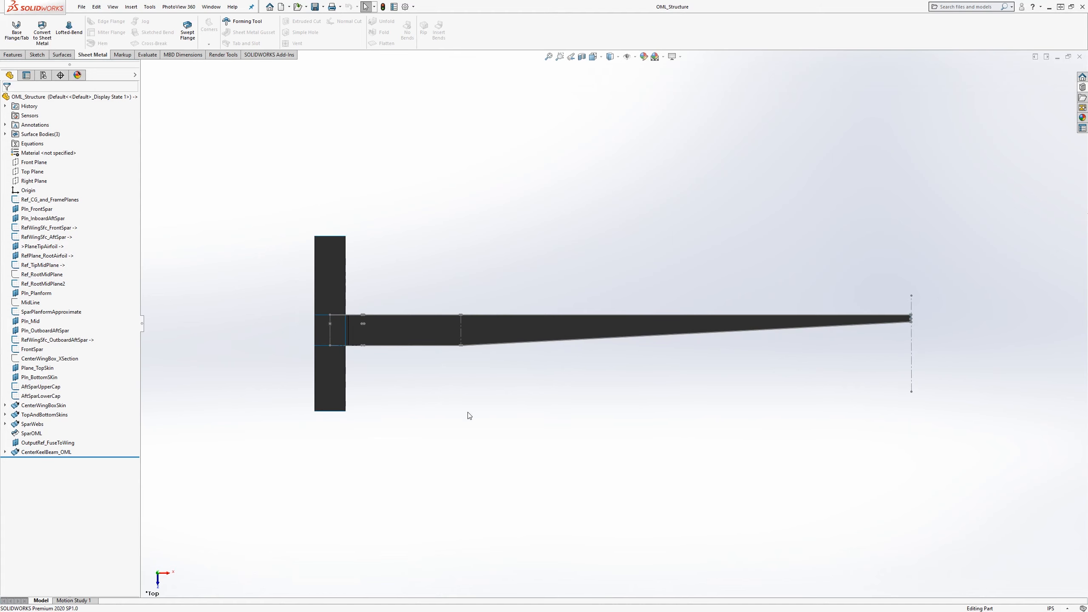
middle_click_drag(443, 462, 471, 296)
Switch back to the Assy_FullAircraft window and show the hidden Assy_Fuselage subassembly
left_click(212, 6)
left_click(239, 110)
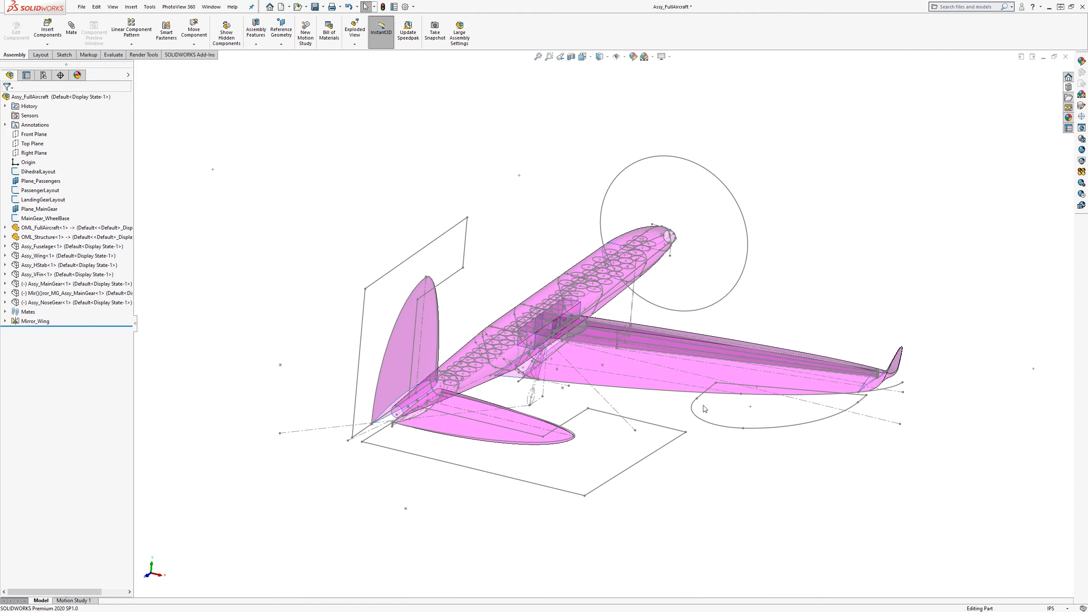
scroll(685, 402, "up", 2)
scroll(659, 398, "down", 2)
middle_click_drag(628, 404, 601, 402)
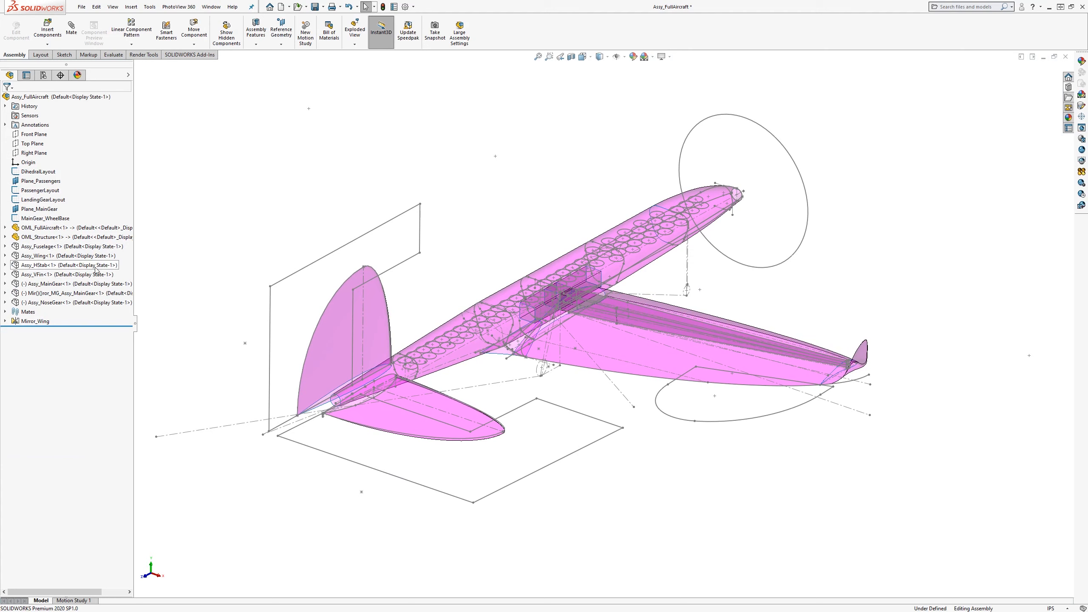
right_click(43, 246)
left_click(105, 223)
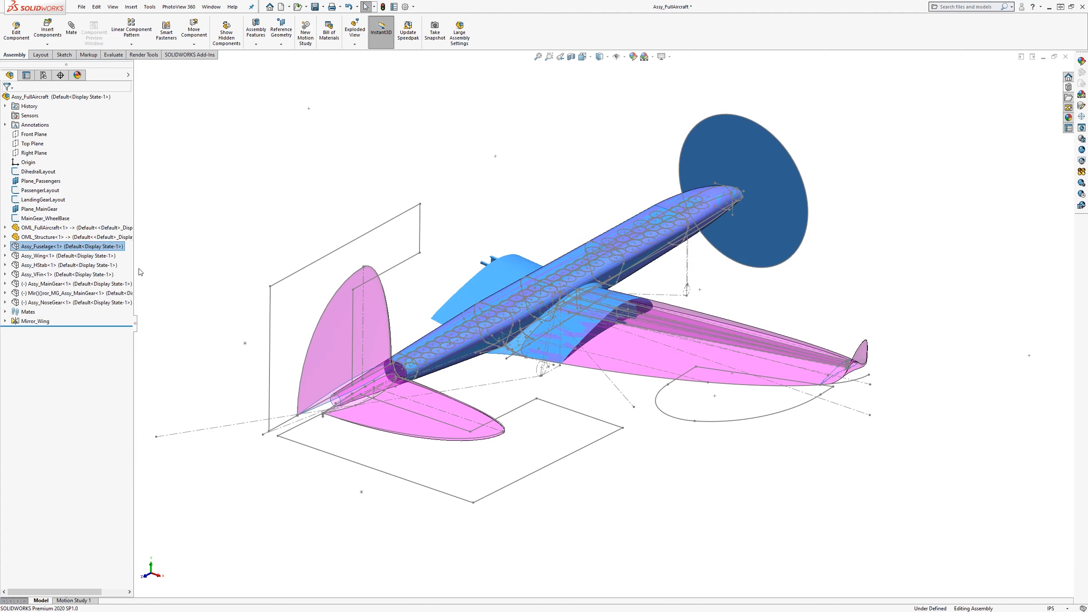
Examine the passenger layout, wing box structure and wing fairing inside the transparent fuselage surfaces
mouse_move(619, 411)
middle_mouse_down()
mouse_move(610, 410)
mouse_move(623, 418)
middle_mouse_up()
scroll(623, 418, "down", 2)
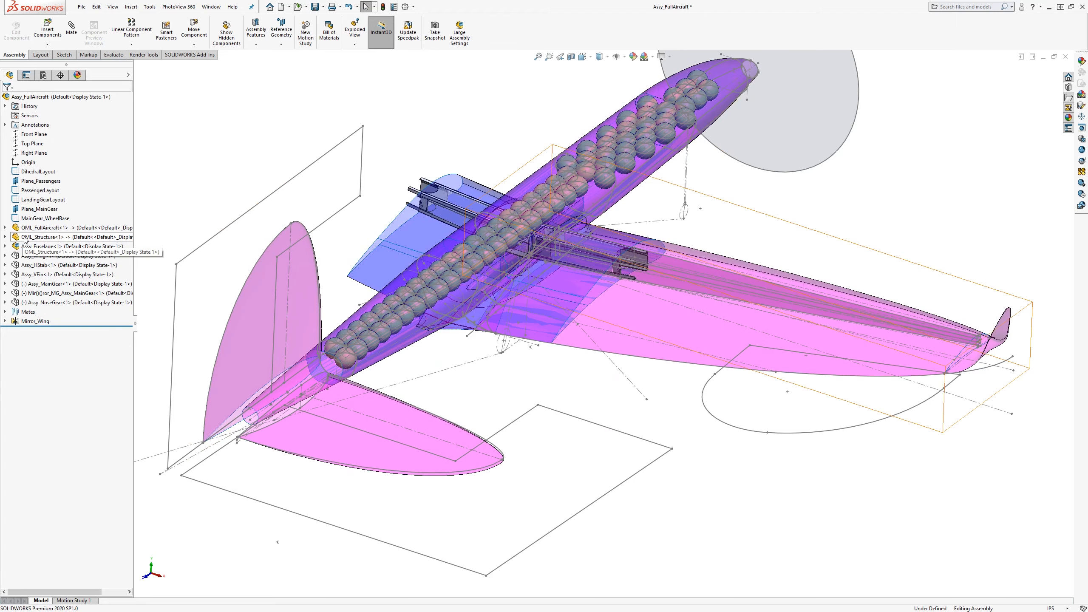
scroll(493, 371, "down", 1)
middle_click_drag(486, 371, 467, 333)
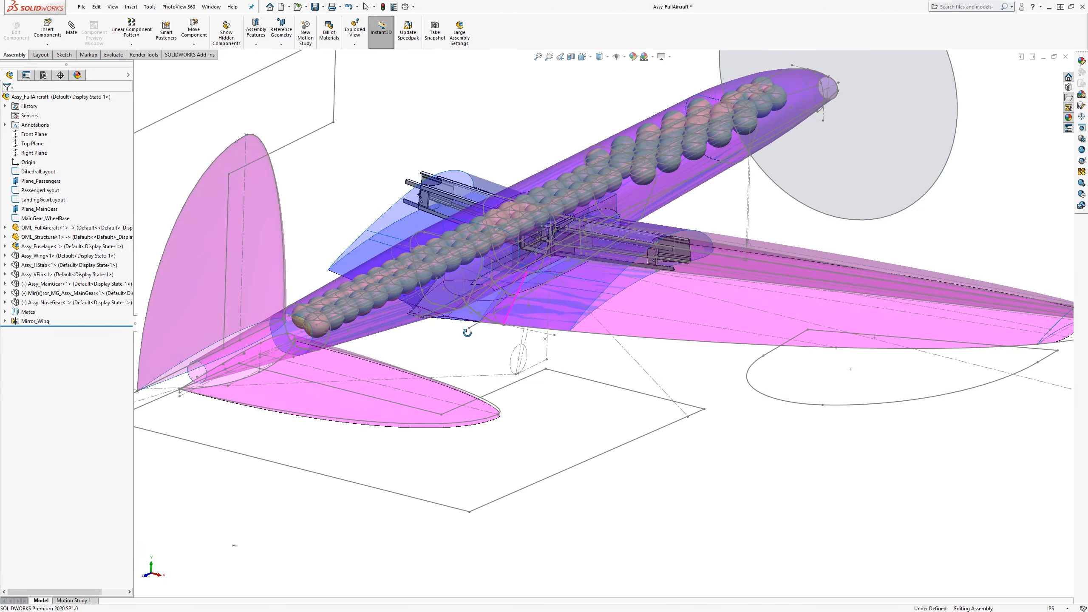
scroll(549, 274, "down", 2)
middle_click_drag(546, 296, 774, 269)
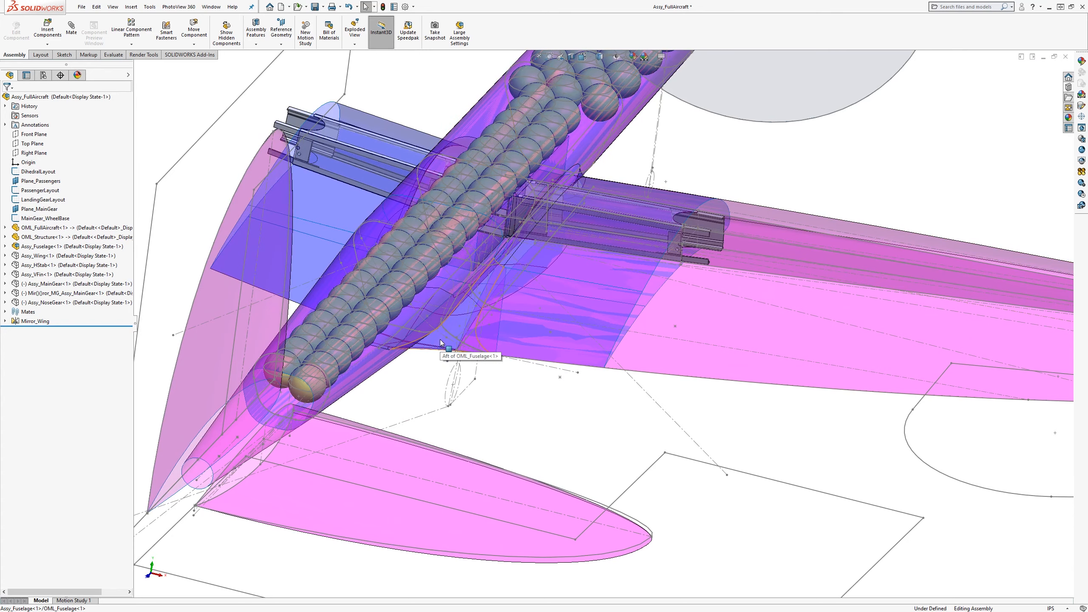
middle_click_drag(441, 349, 406, 353)
scroll(406, 352, "down", 2)
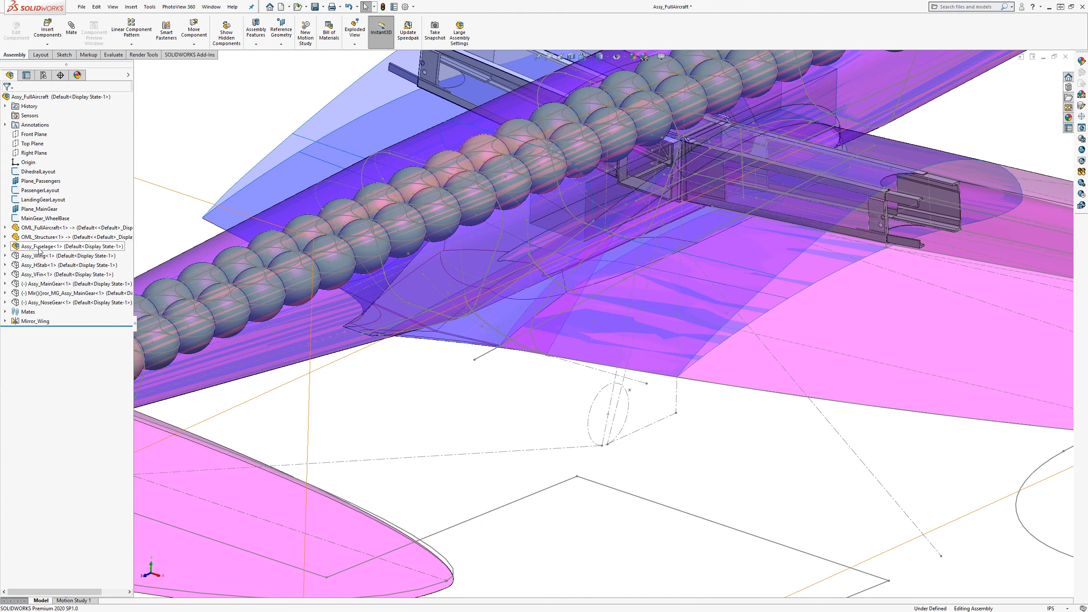
Expand Assy_Fuselage and its OML_Fuselage part in the feature tree and inspect the features and highlighted surfaces
left_click(5, 246)
scroll(52, 352, "down", 3)
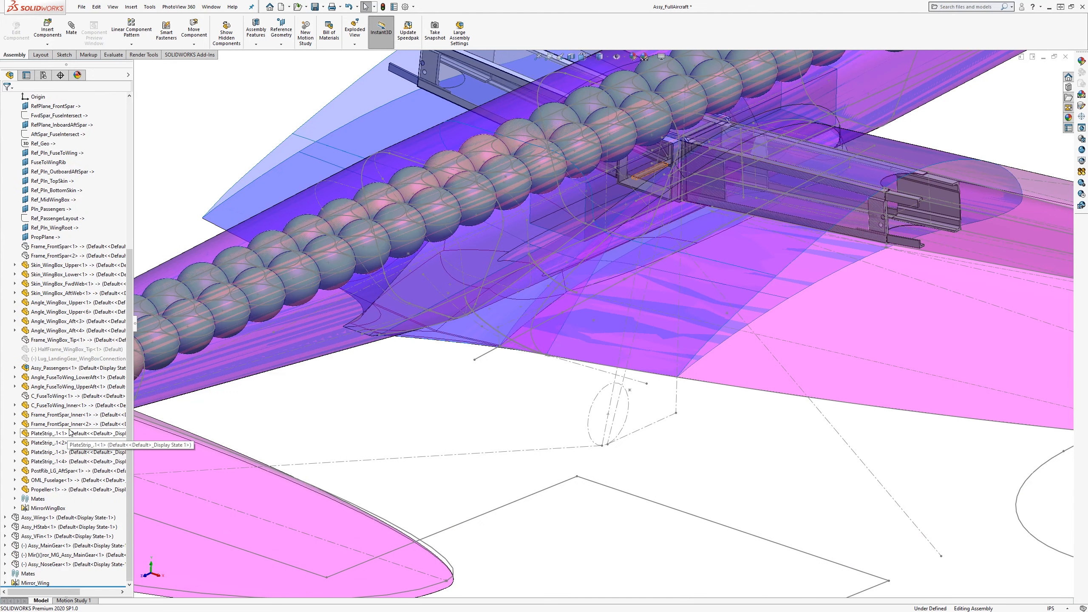
left_click(49, 480)
left_click(15, 480)
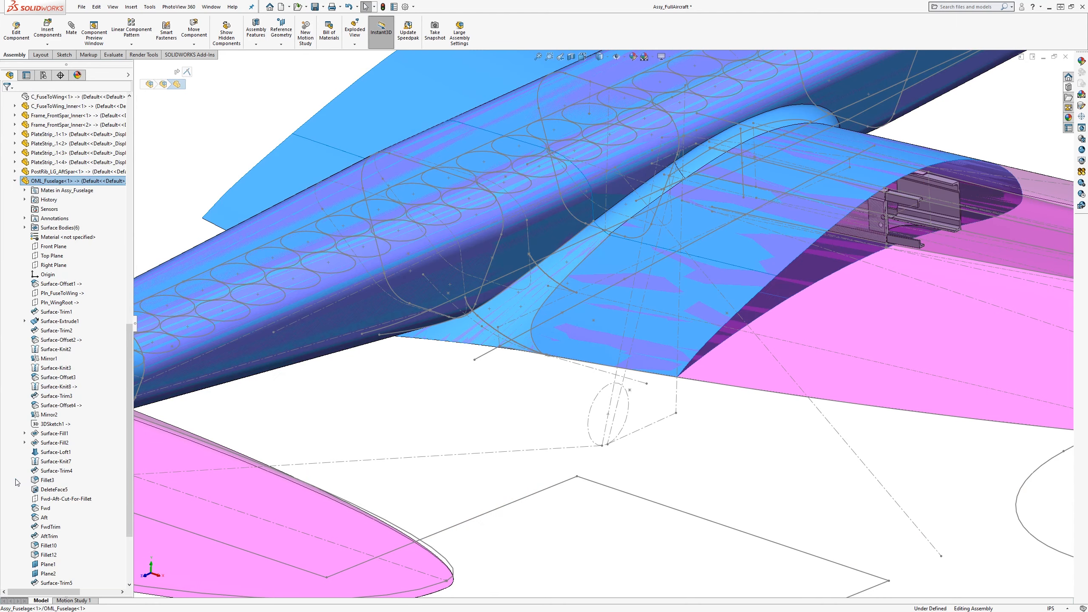
scroll(53, 351, "down", 2)
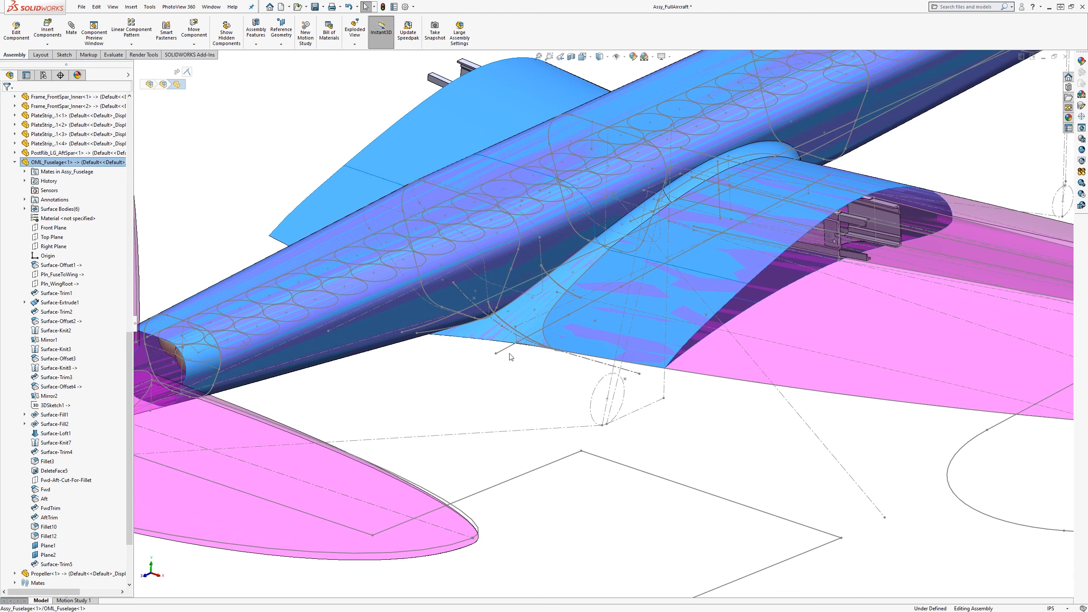
scroll(489, 377, "up", 2)
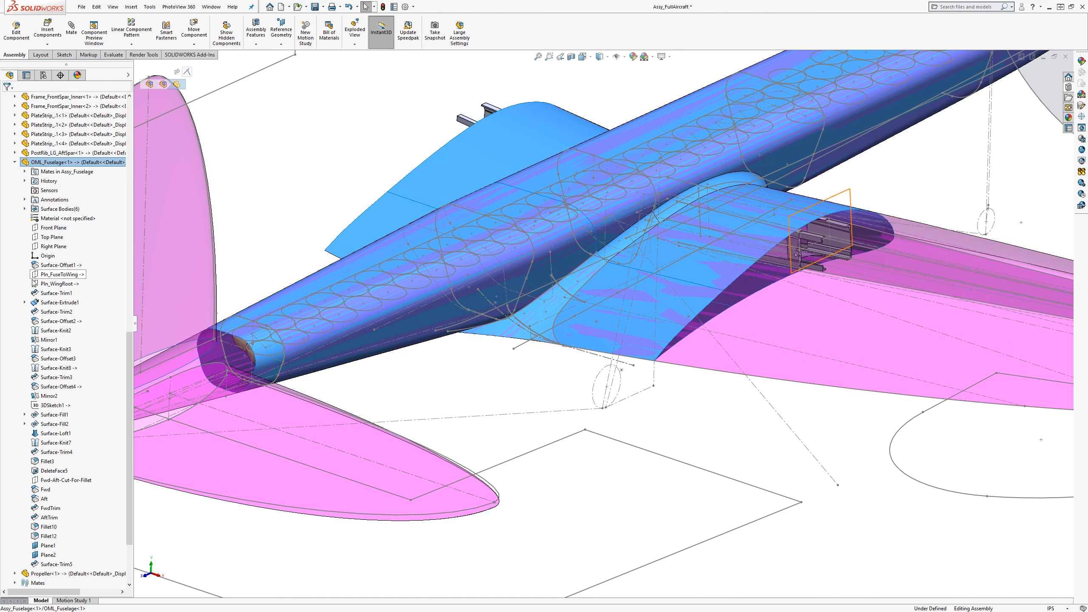
scroll(708, 367, "up", 4)
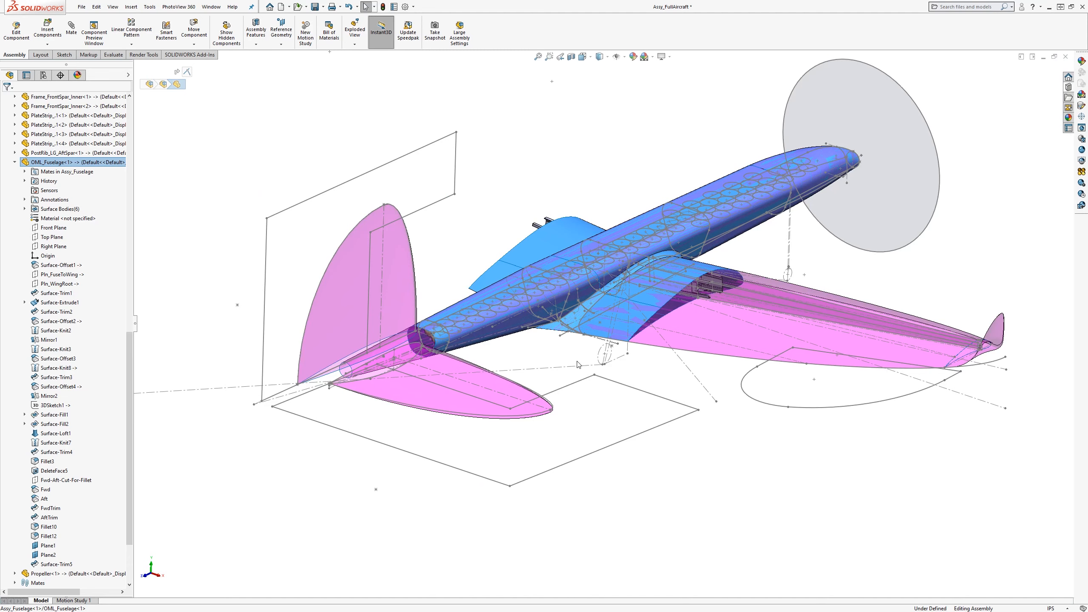
scroll(688, 293, "down", 2)
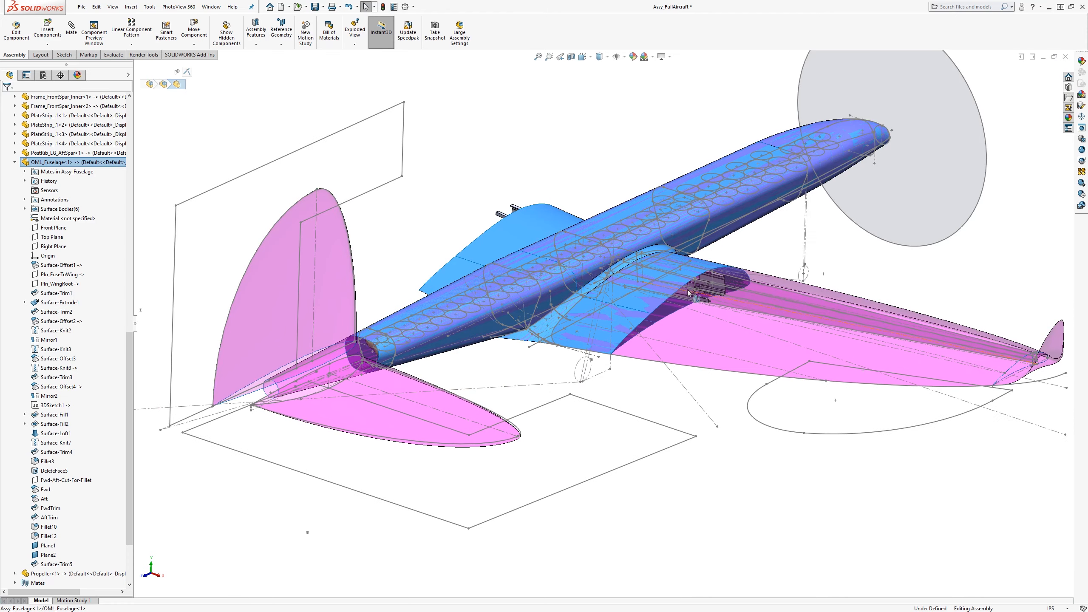
Highlight OML_FullAircraft and then OML_Fuselage to compare their surfaces, viewing the fuselage from several angles
scroll(127, 213, "up", 15)
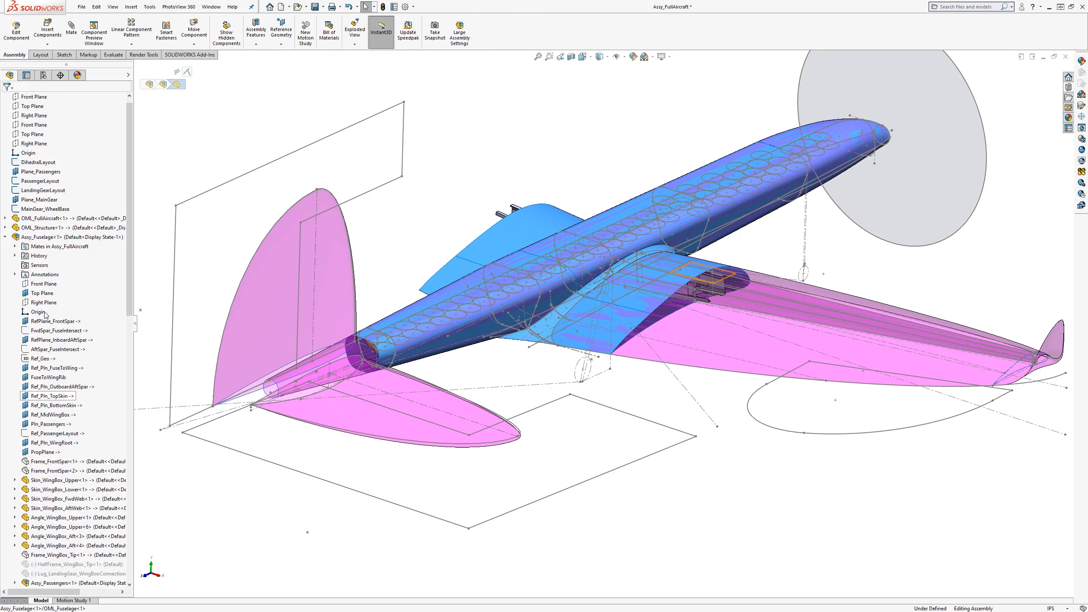
left_click(51, 229)
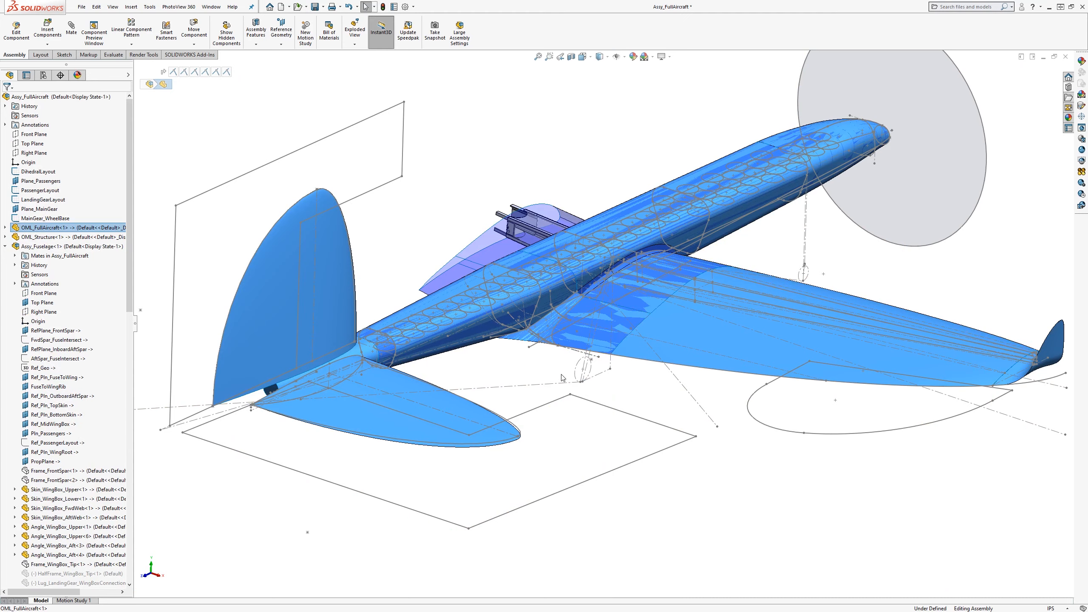
scroll(47, 386, "down", 15)
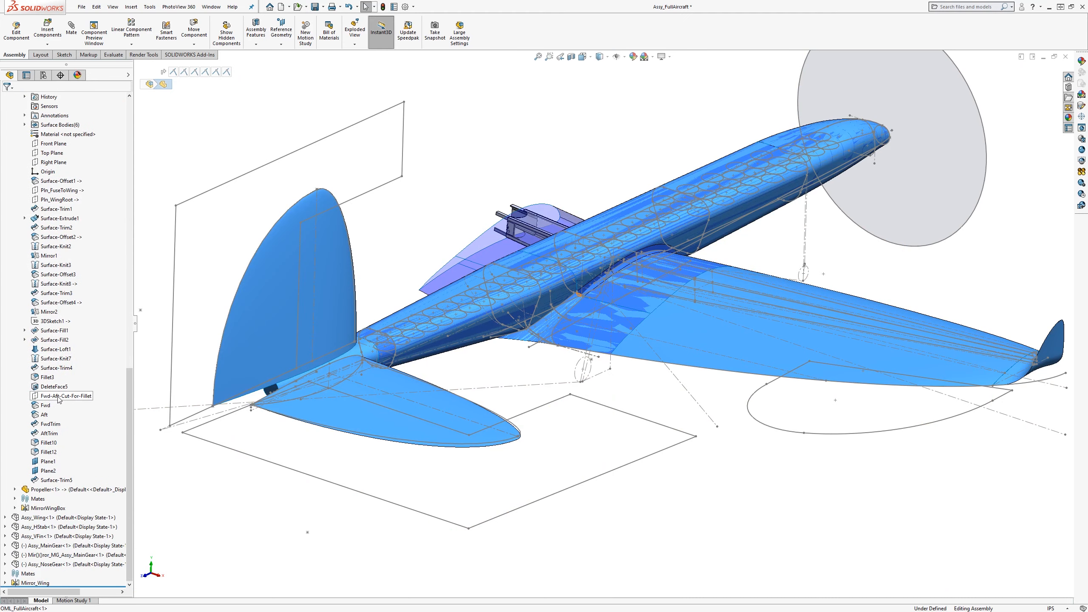
left_click(77, 246)
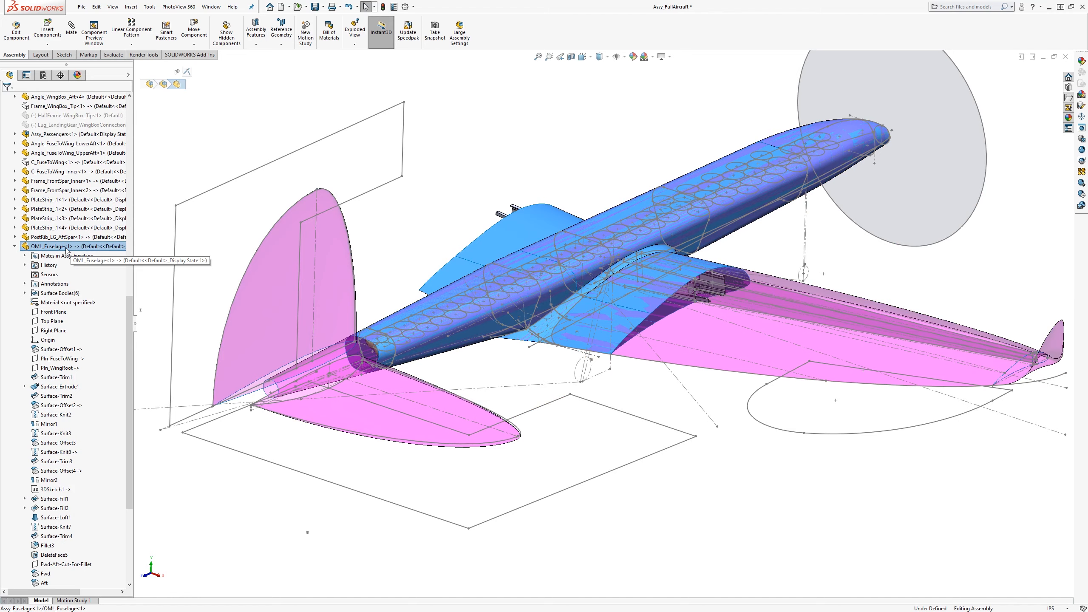
middle_click_drag(611, 393, 692, 316)
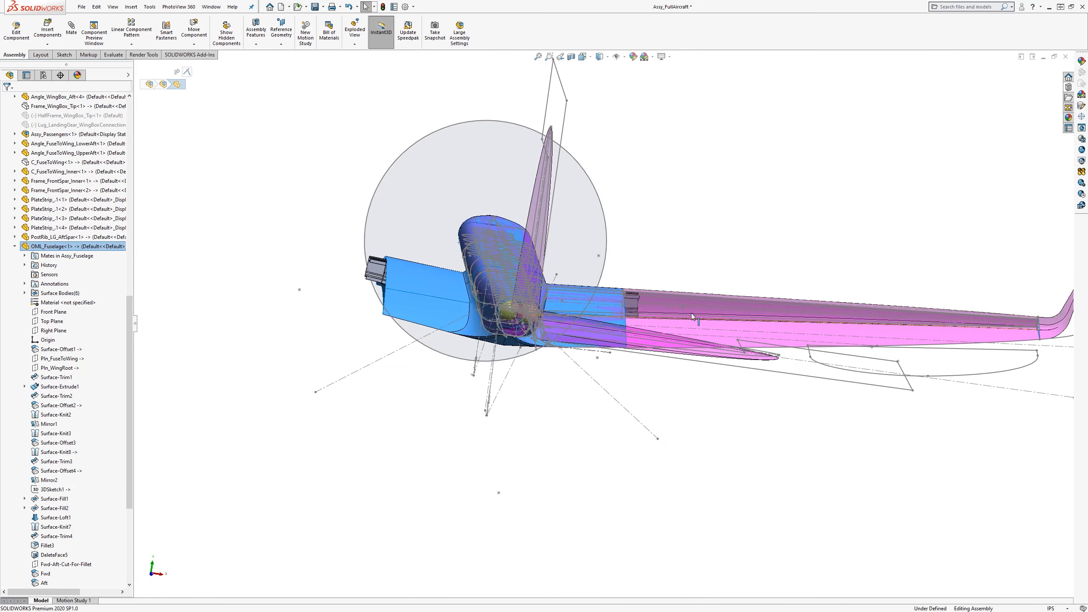
middle_click_drag(577, 396, 305, 283)
scroll(631, 385, "up", 2)
middle_click_drag(645, 353, 698, 386)
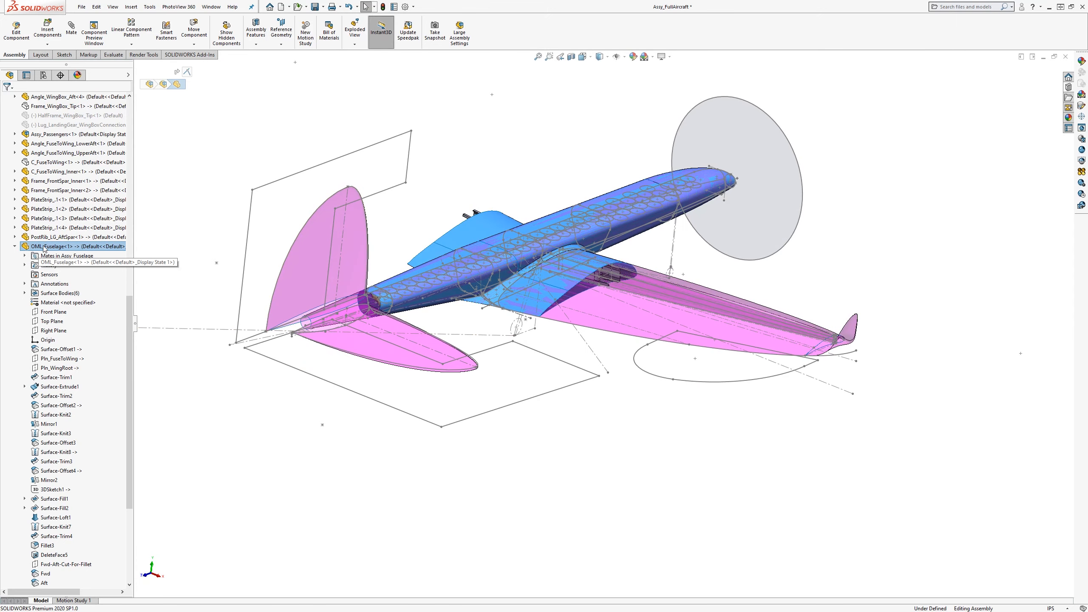
Collapse the OML_Fuselage and Assy_Fuselage entries in the feature tree
left_click(16, 247)
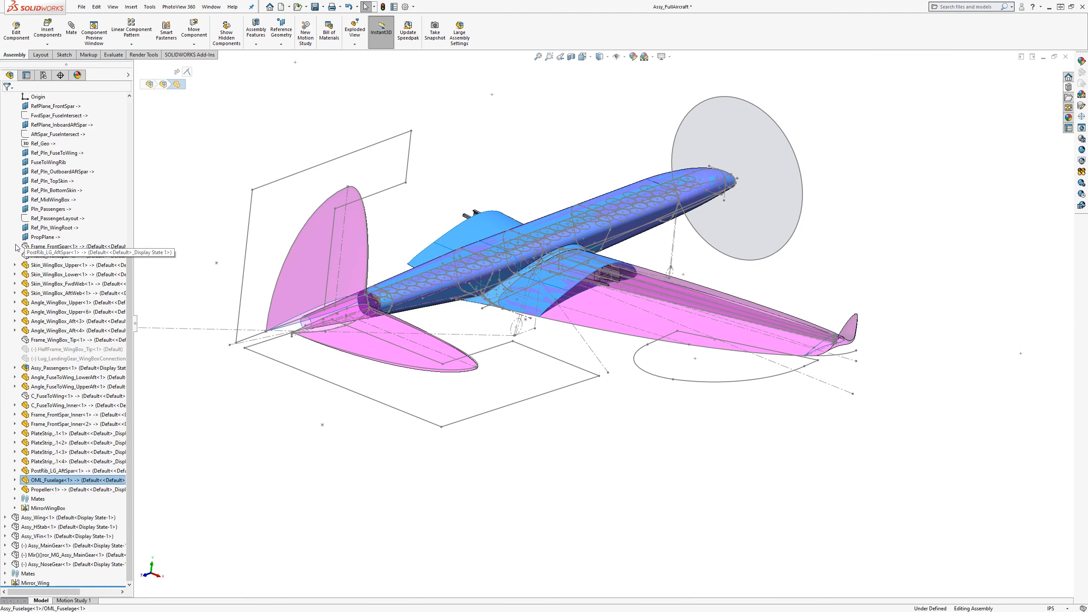
scroll(17, 247, "up", 7)
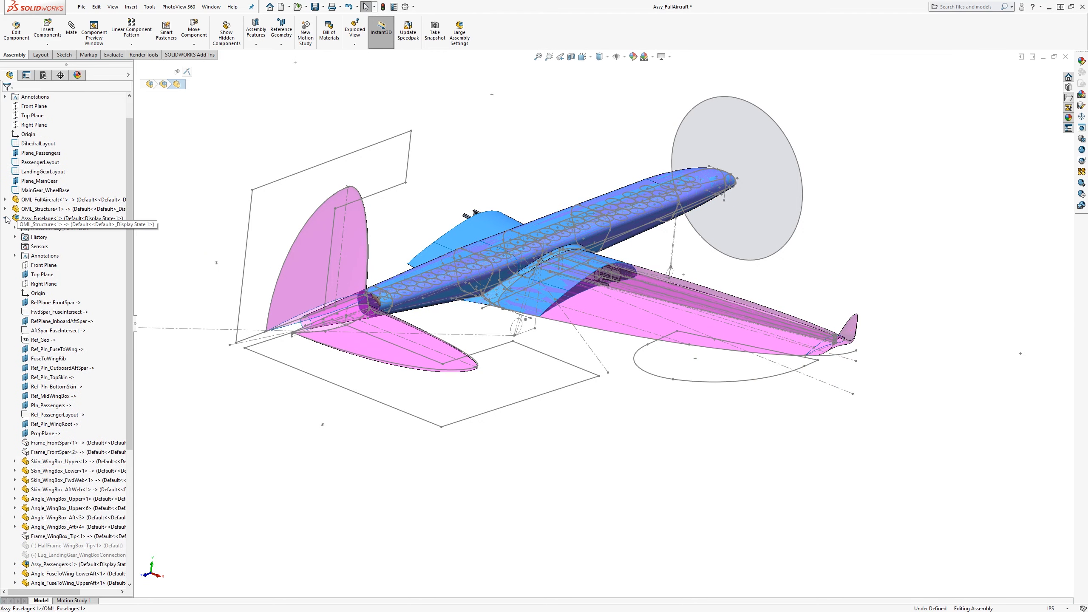
left_click(6, 218)
Show the Assy_Wing subassembly and hide Assy_Fuselage in the full aircraft assembly
right_click(32, 258)
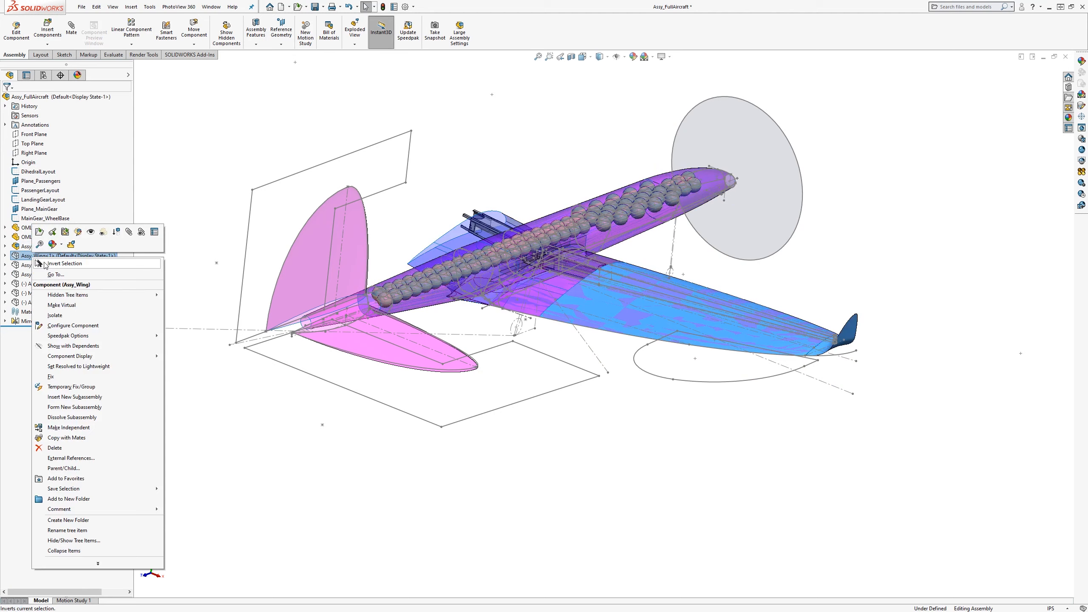
left_click(91, 235)
left_click(422, 444)
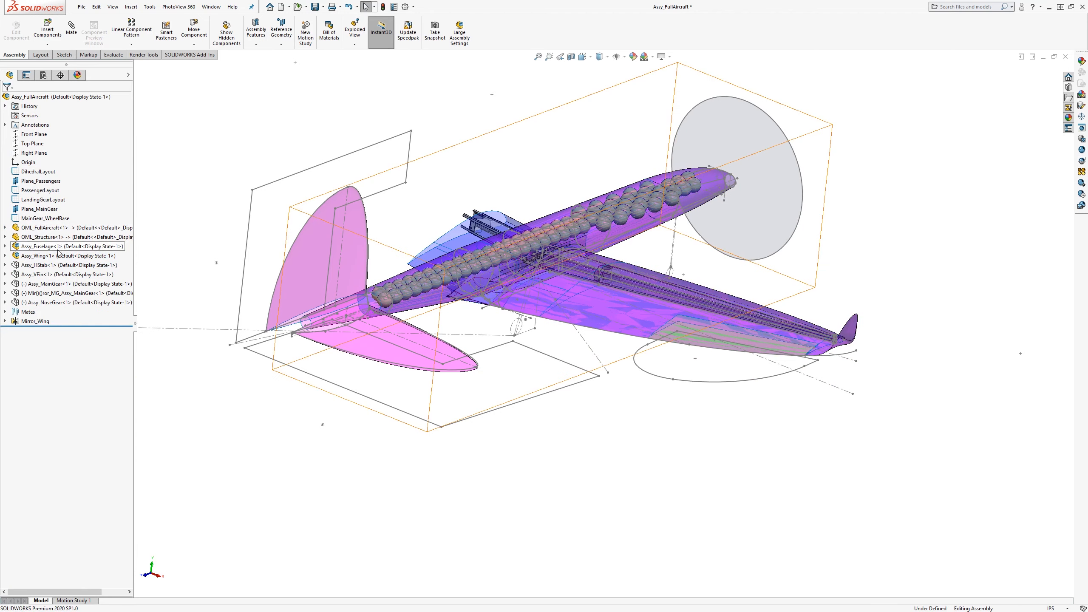
right_click(47, 246)
left_click(116, 230)
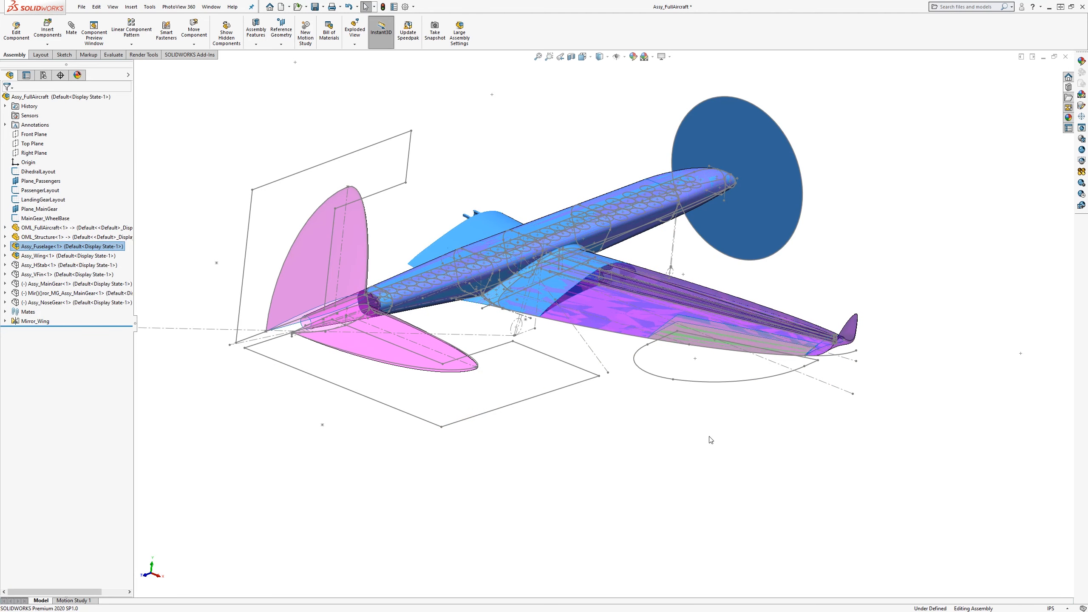
Compare the OML_FullAircraft surfaces with the wing subassembly by highlighting the master part and viewing the wing from several angles
middle_click_drag(600, 408, 691, 506)
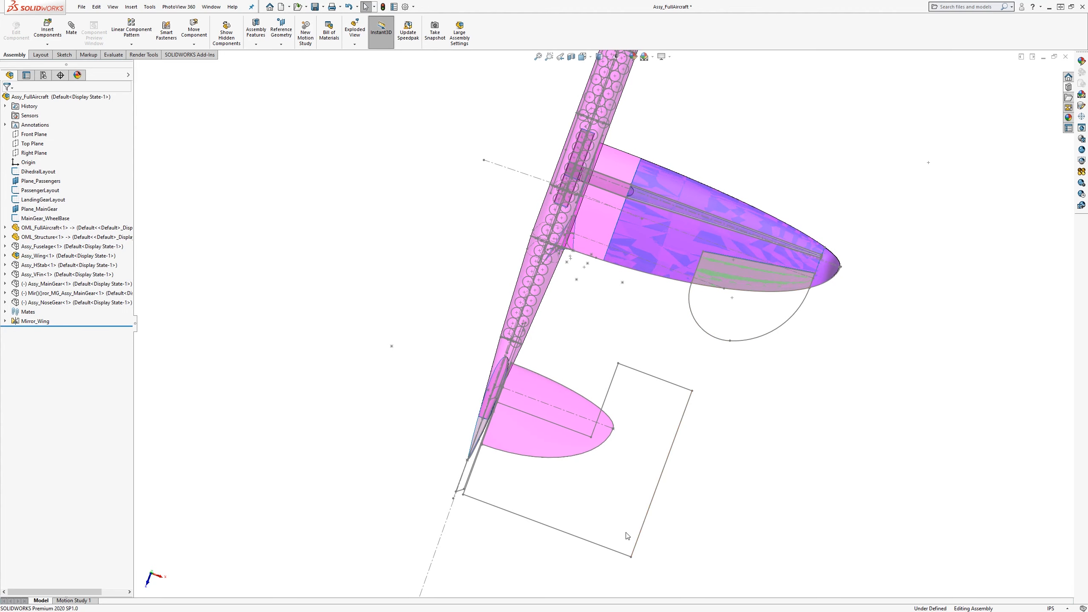
middle_click_drag(628, 472, 622, 316)
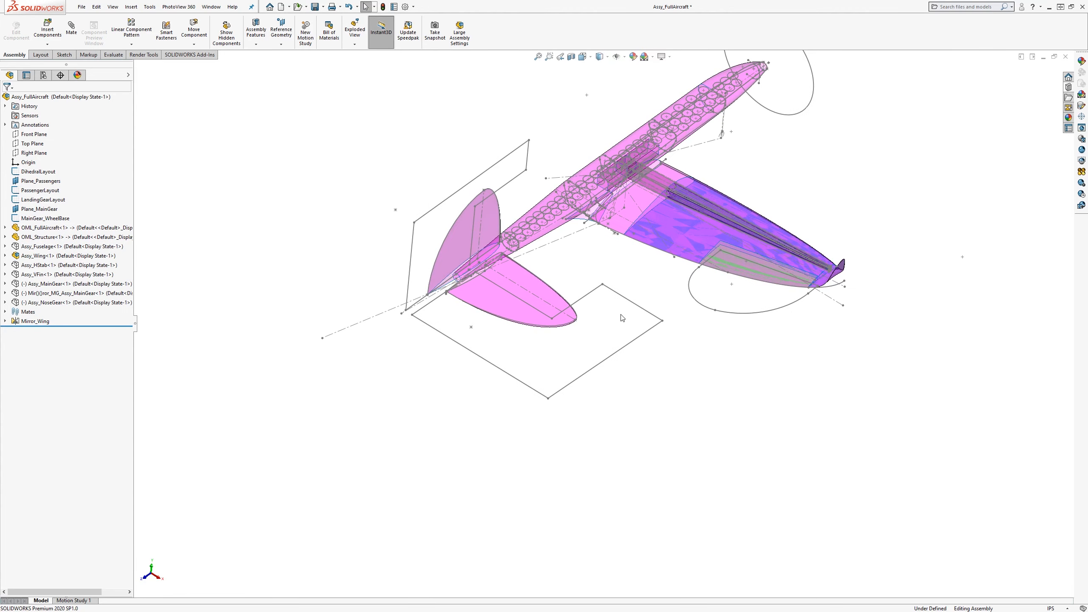
left_click(43, 229)
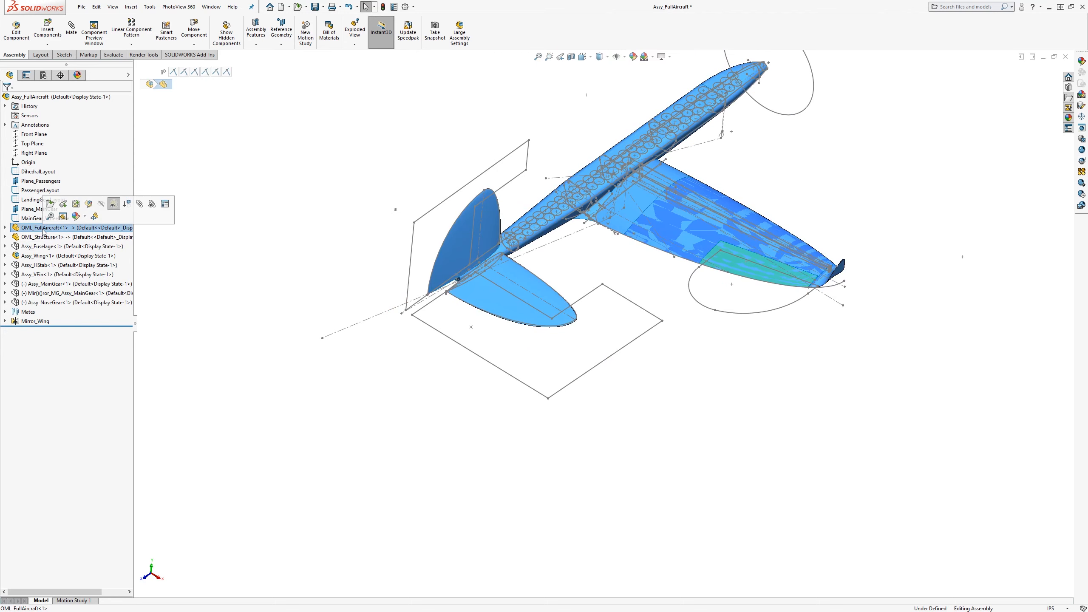
left_click(36, 258)
left_click(383, 408)
middle_click_drag(383, 411, 488, 305)
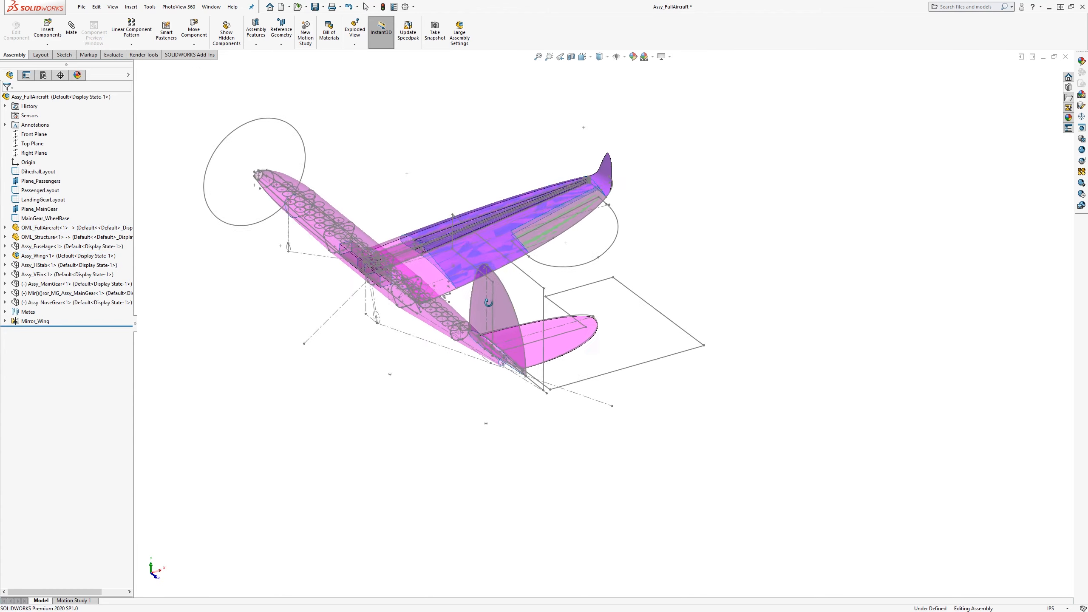
scroll(487, 302, "up", 2)
scroll(449, 260, "down", 3)
scroll(646, 337, "down", 2)
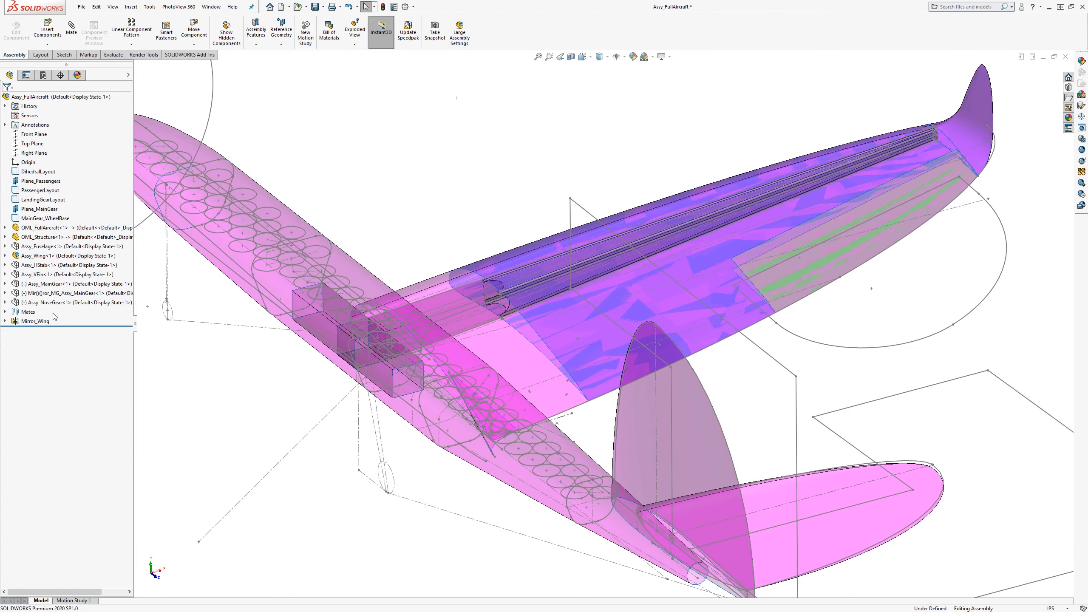
left_click(41, 227)
left_click(197, 398)
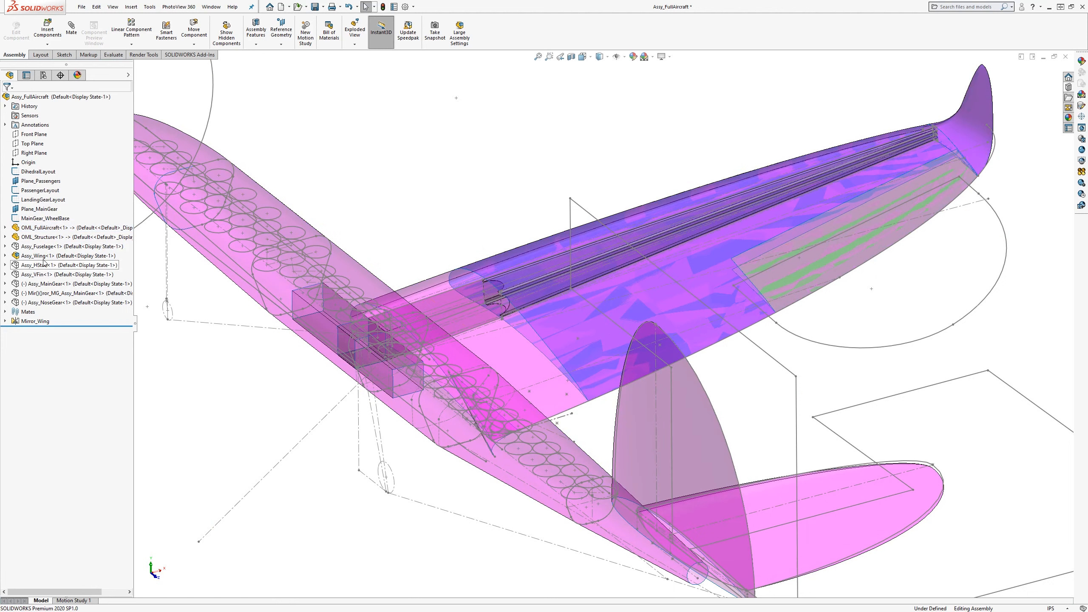
Open Assy_Wing in its own window, view the wing from several angles, and return to Assy_FullAircraft
right_click(43, 256)
left_click(52, 233)
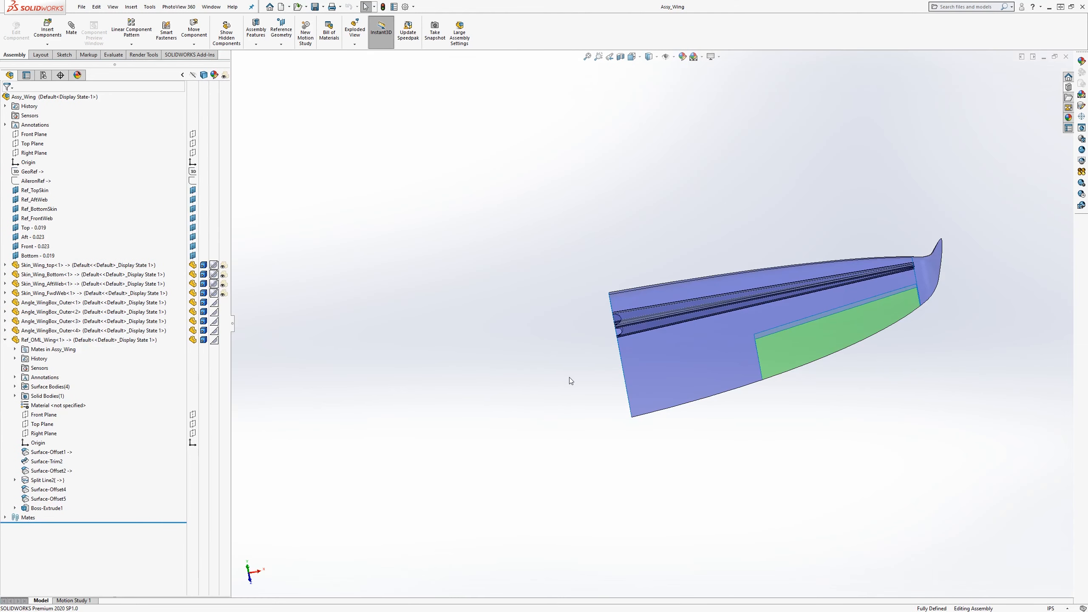
middle_click_drag(573, 377, 725, 363)
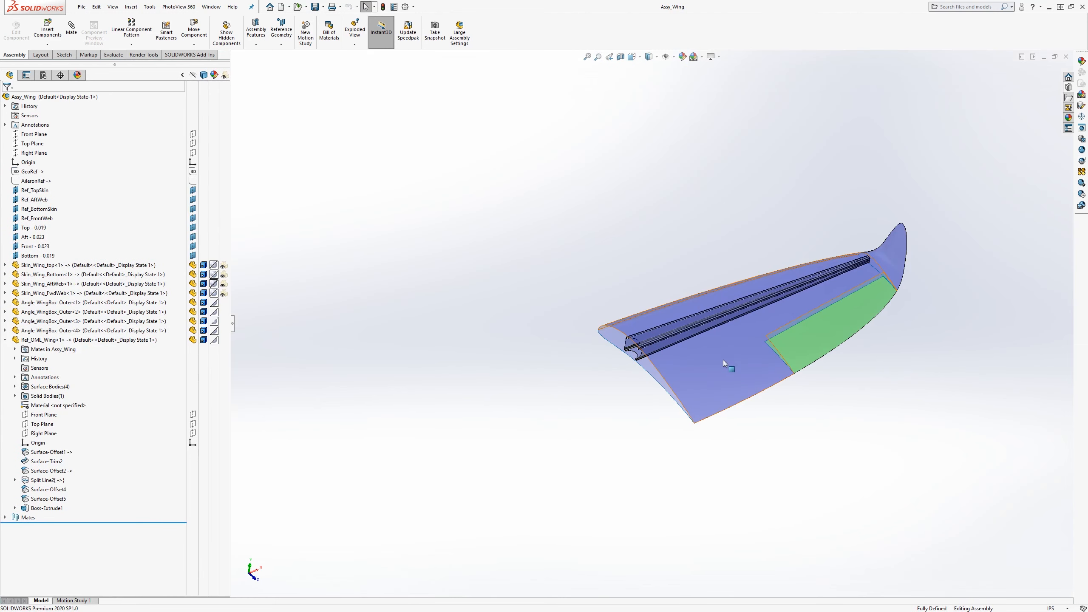
middle_click_drag(701, 401, 701, 372)
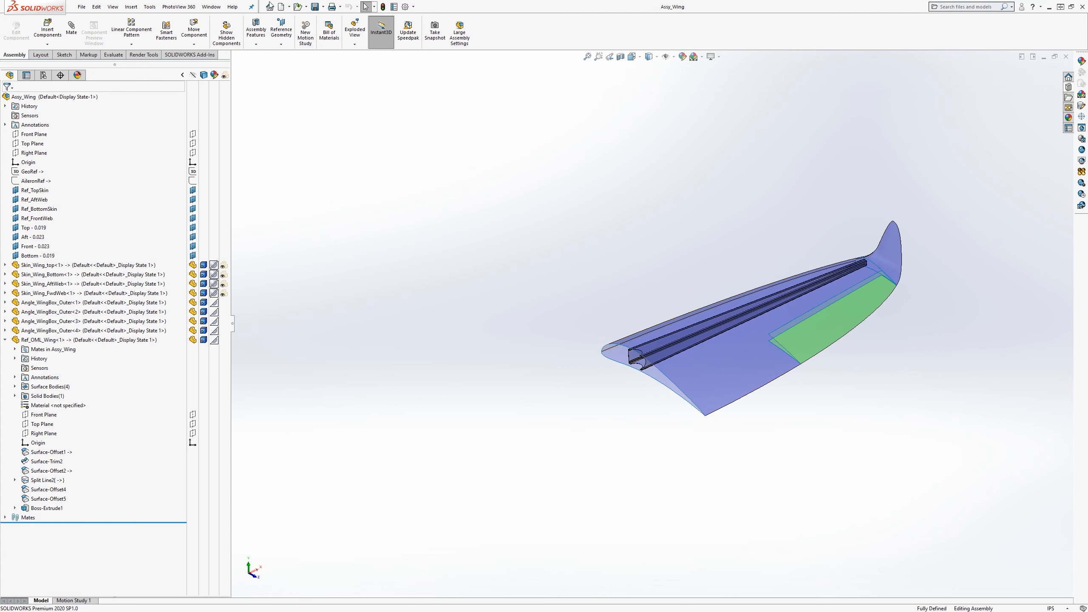
left_click(211, 6)
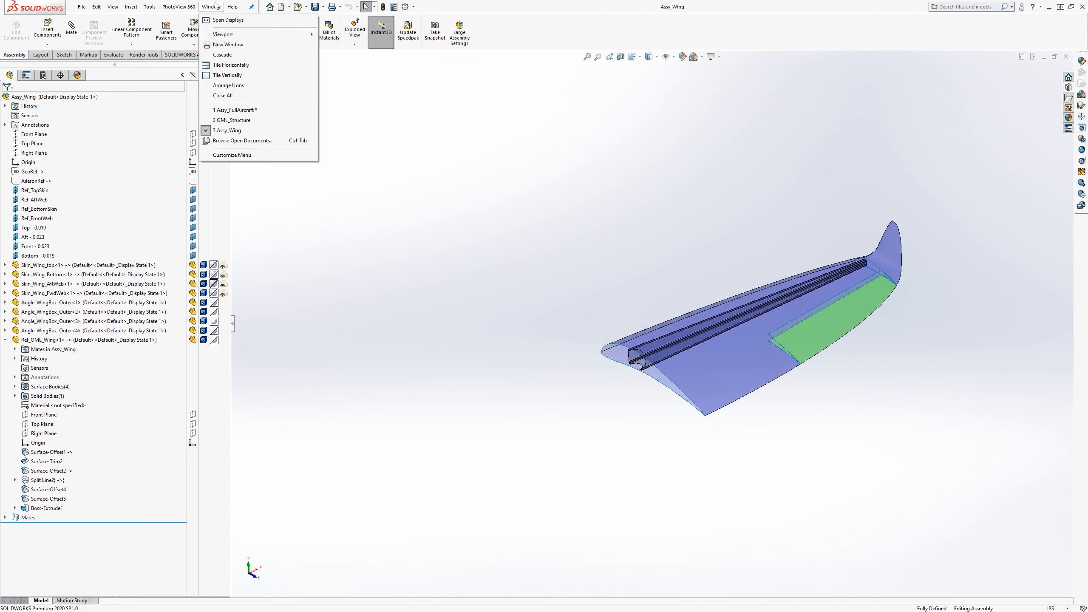
left_click(235, 110)
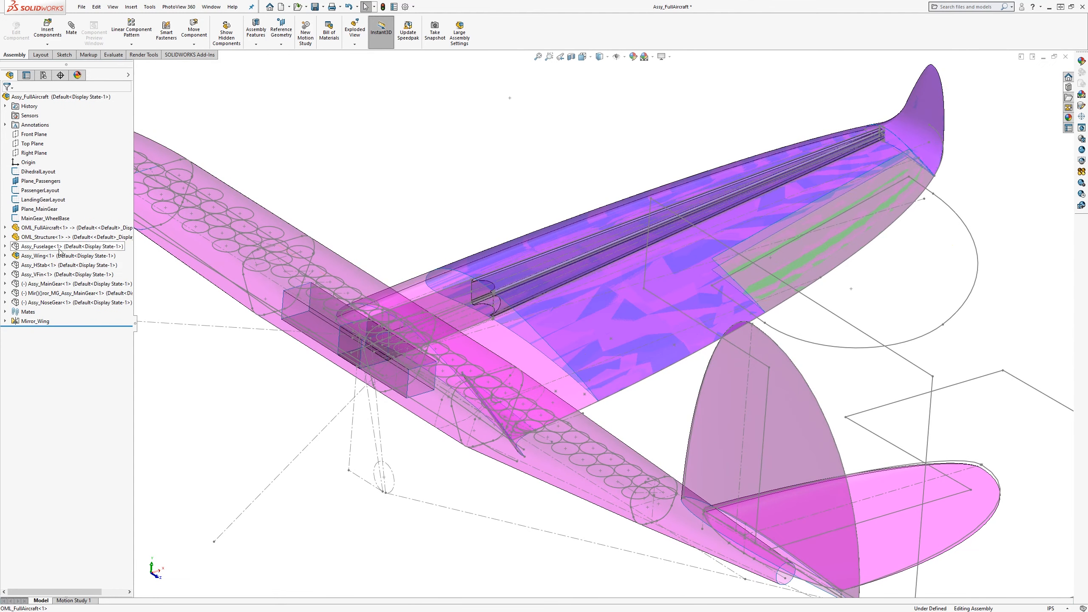
Hide OML_FullAircraft and examine the wing box angles and webs at the inboard end of the wing
right_click(41, 228)
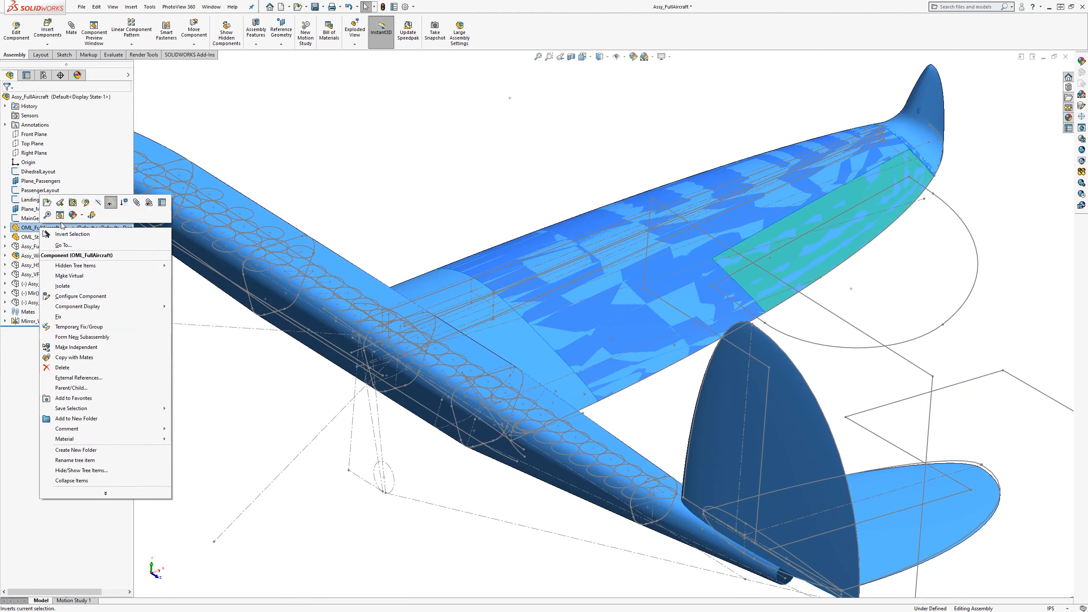
key("Escape")
middle_click_drag(343, 474, 401, 444)
scroll(402, 444, "up", 2)
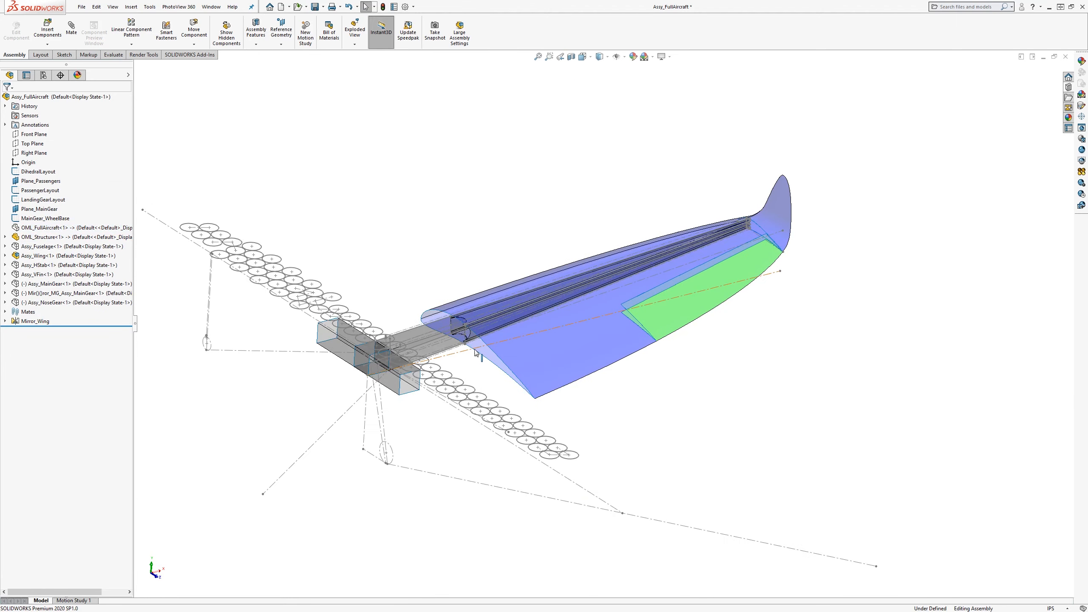
scroll(480, 345, "down", 5)
middle_click_drag(520, 322, 555, 279)
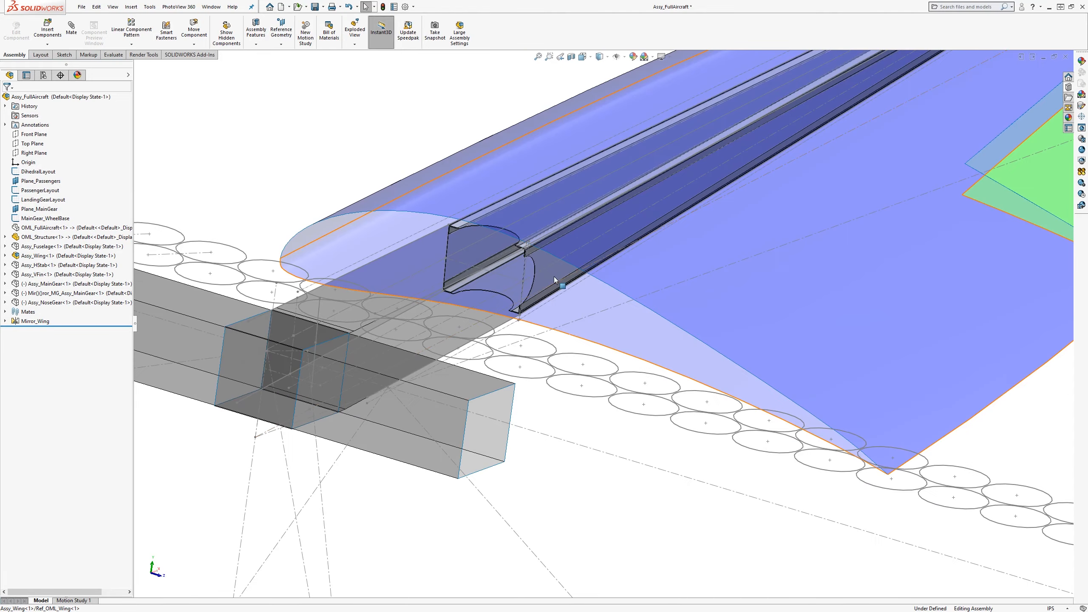
scroll(555, 276, "down", 5)
scroll(522, 269, "down", 1)
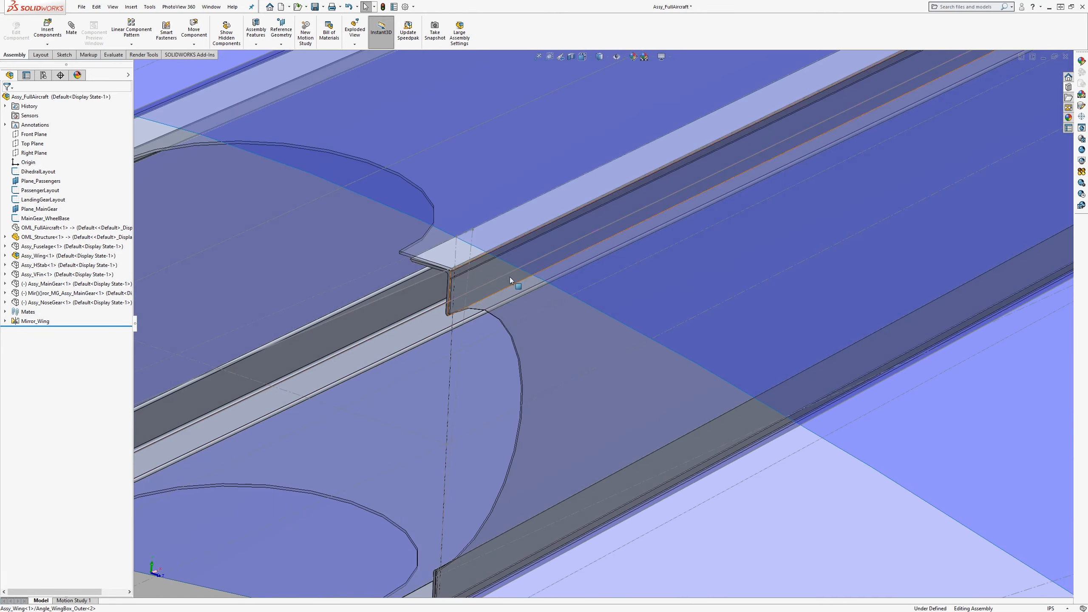
scroll(513, 273, "up", 5)
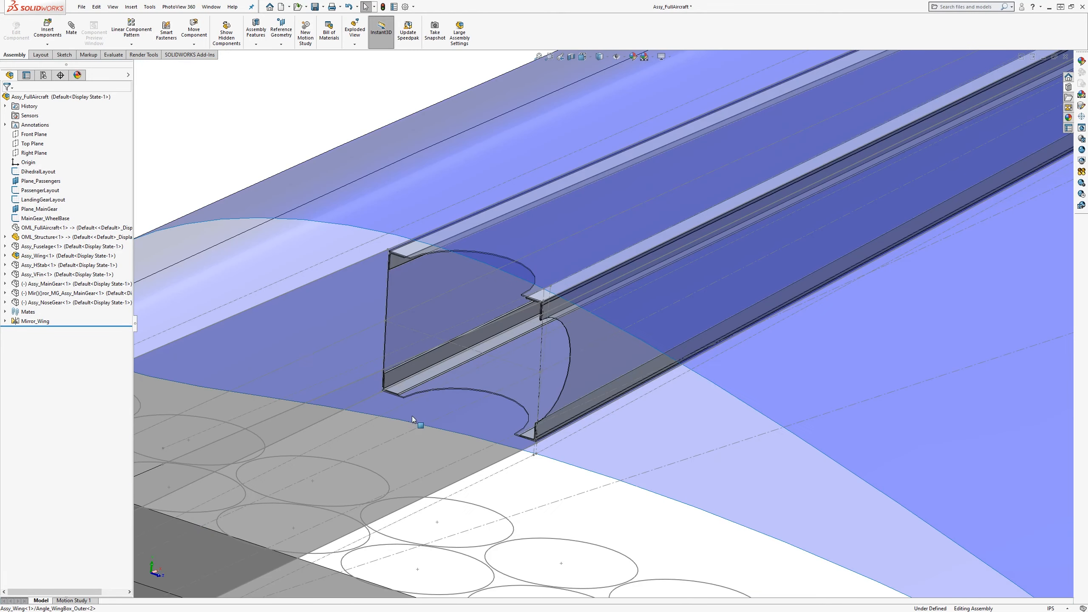
Hide OML_Structure and view the wing subassembly against the remaining layout sketches
right_click(37, 241)
left_click(103, 215)
scroll(602, 323, "up", 5)
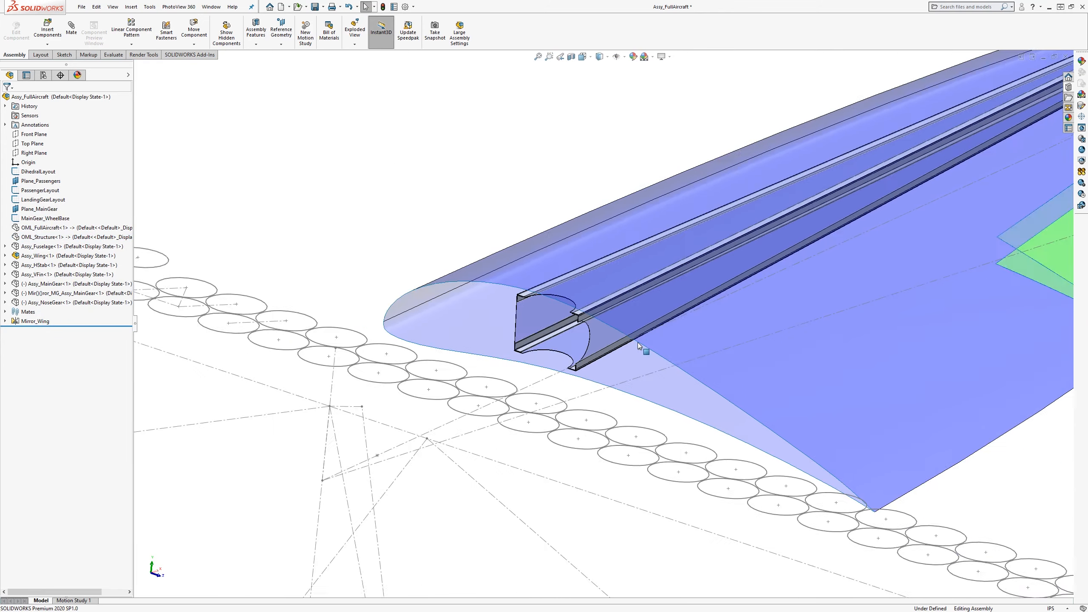
scroll(637, 342, "down", 1)
scroll(604, 341, "up", 5)
mouse_move(744, 336)
middle_mouse_down()
mouse_move(730, 323)
mouse_move(728, 332)
middle_mouse_up()
scroll(728, 328, "down", 2)
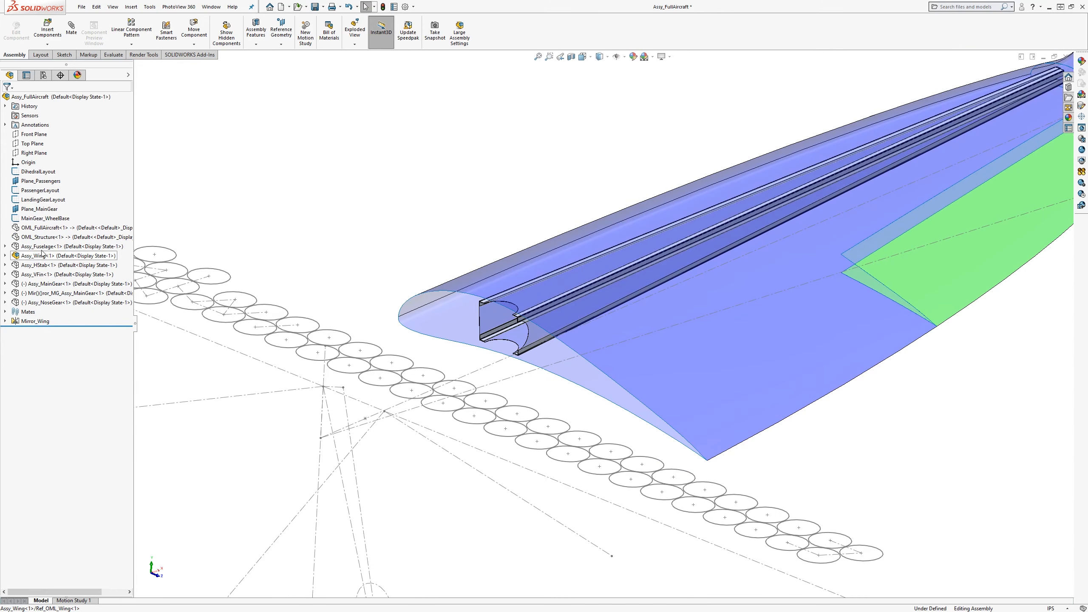
Open the Assy_Wing subassembly again, collapse Ref_OML_Wing in the feature tree, and highlight that reference part
right_click(42, 253)
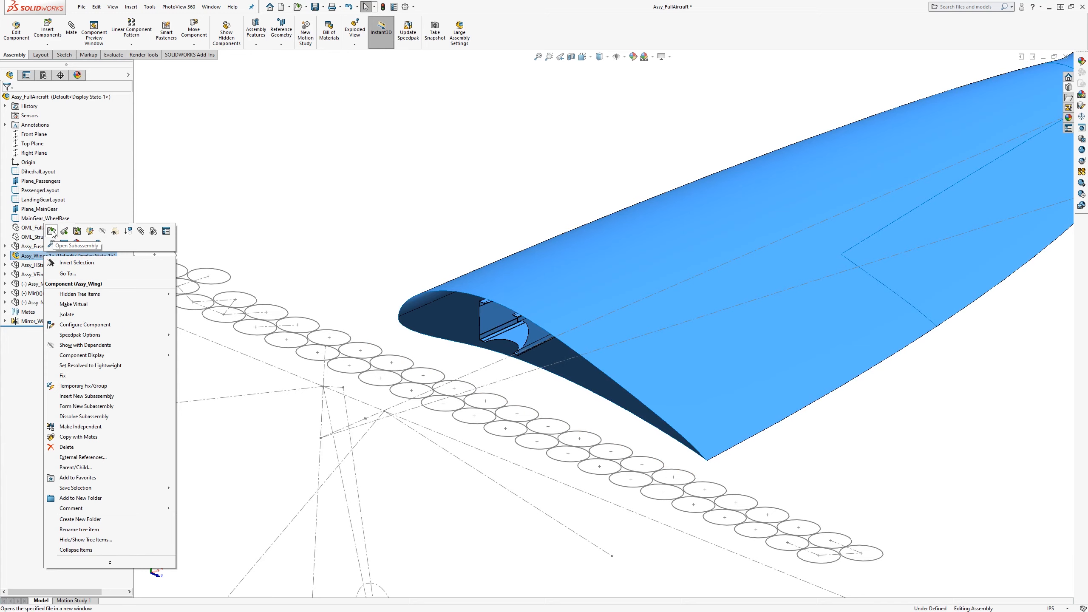
left_click(51, 232)
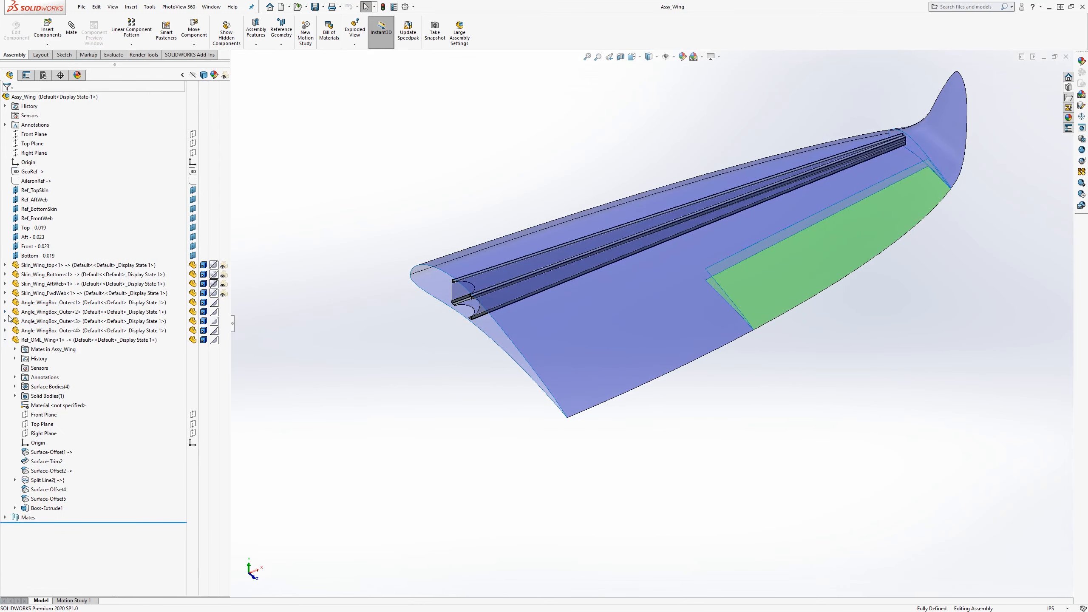
left_click(6, 342)
middle_click_drag(431, 408, 431, 373)
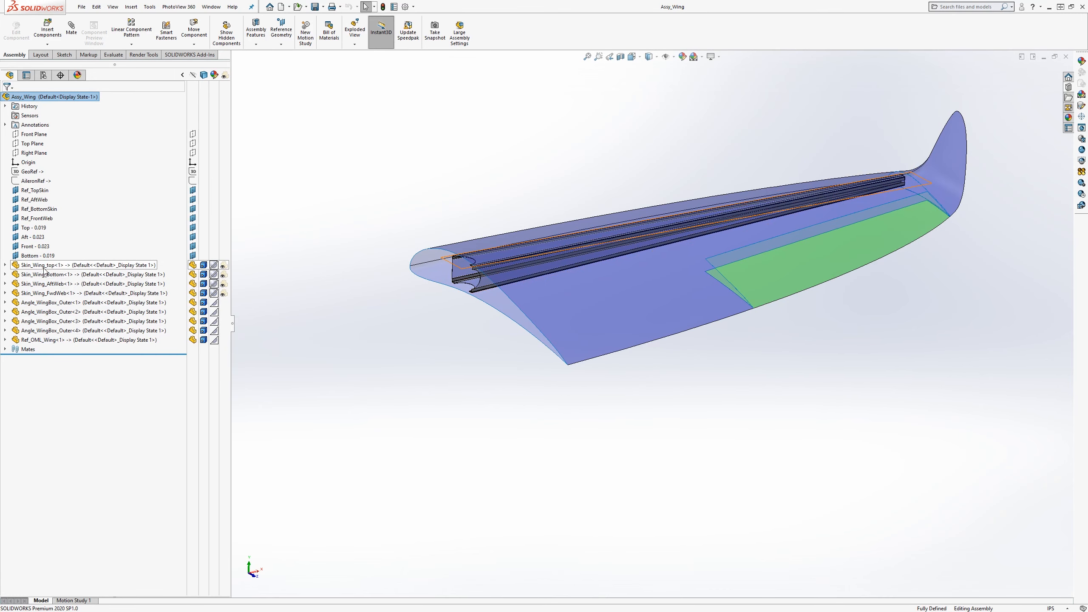
left_click(41, 340)
left_click(451, 425)
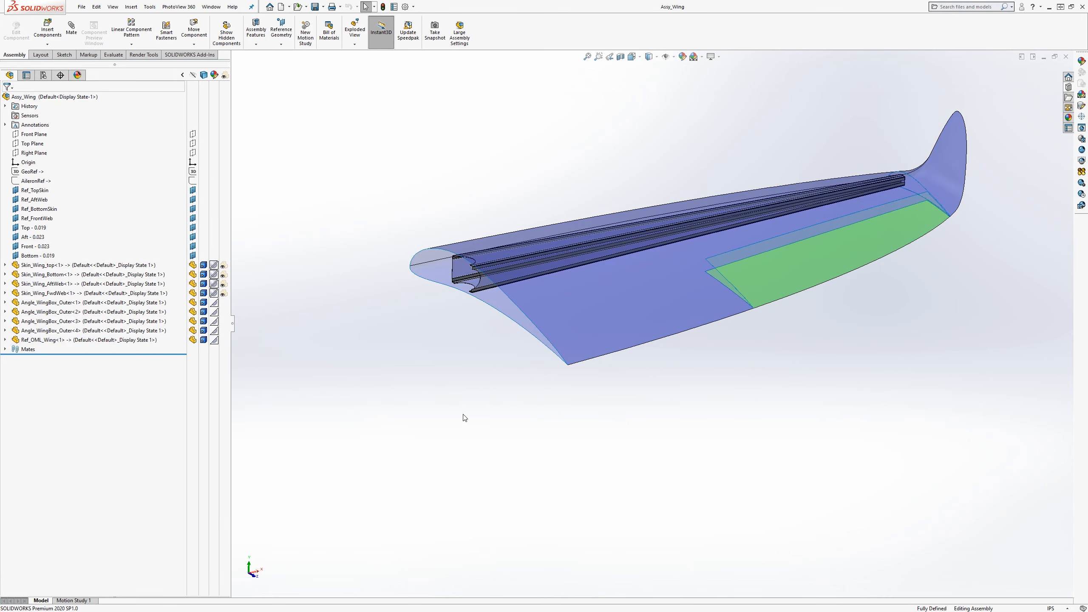
middle_click_drag(465, 416, 457, 416)
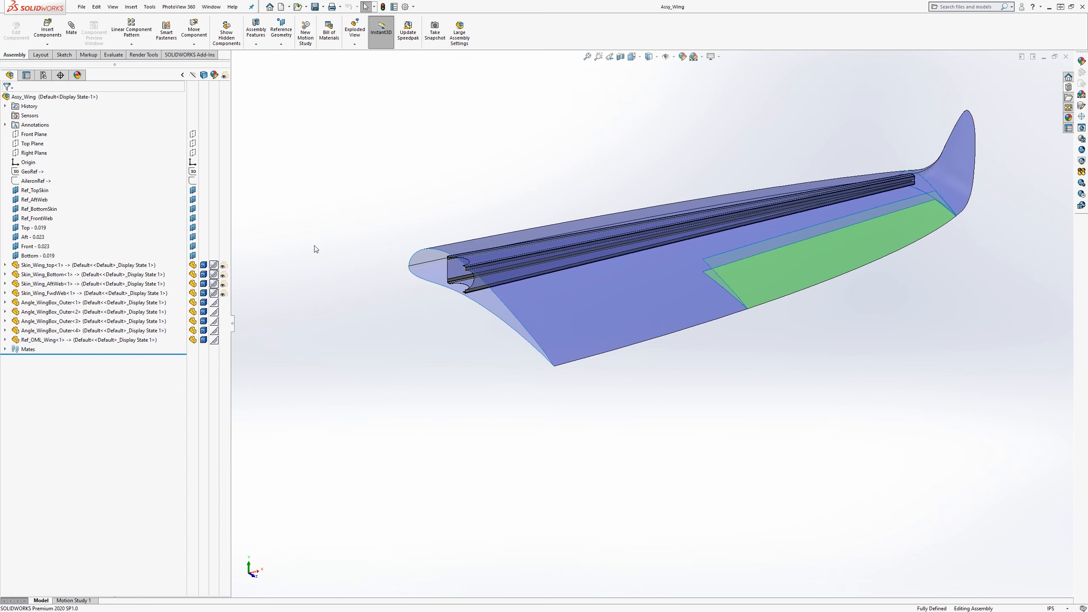
Insert a new part into Assy_Wing and float it to release its fixed position
left_click(47, 44)
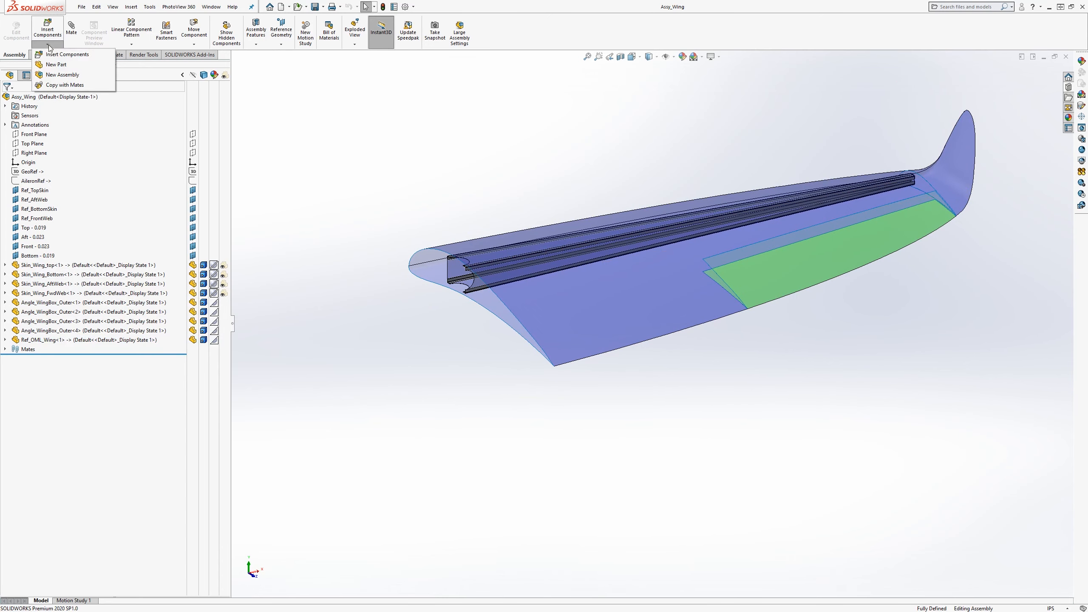
left_click(59, 65)
left_click(398, 332)
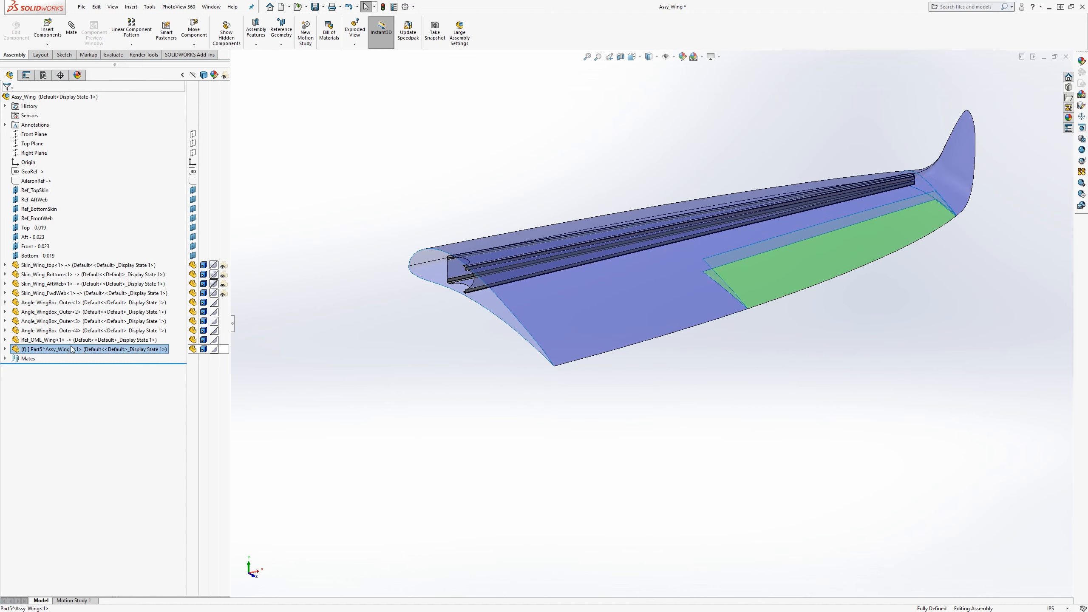
right_click(71, 350)
left_click(117, 441)
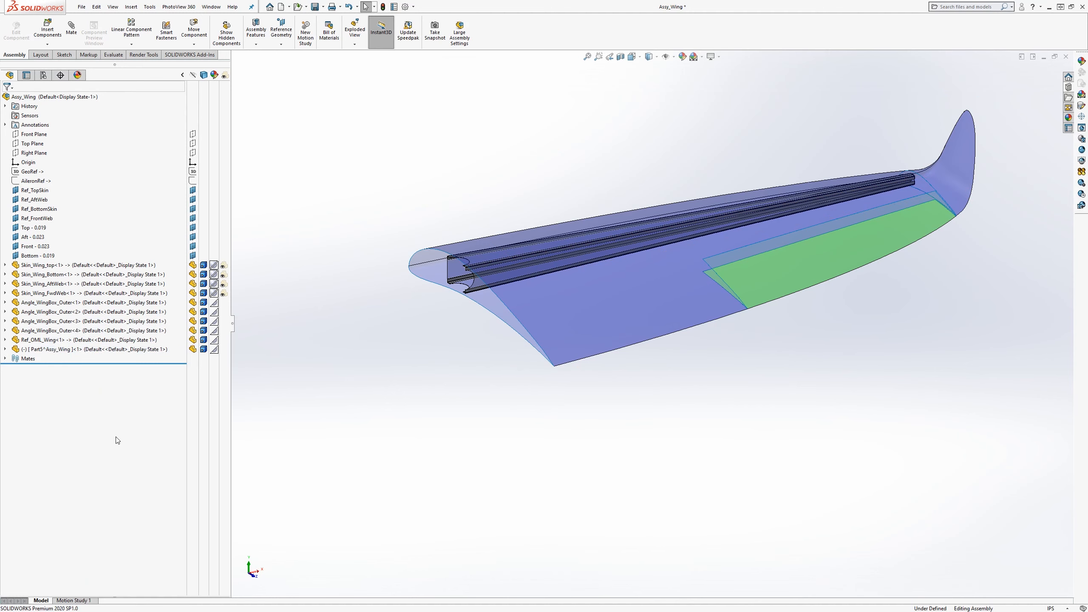
Expand the new part and mate its Front Plane coincident with the Front Plane of Assy_Wing
left_click(6, 349)
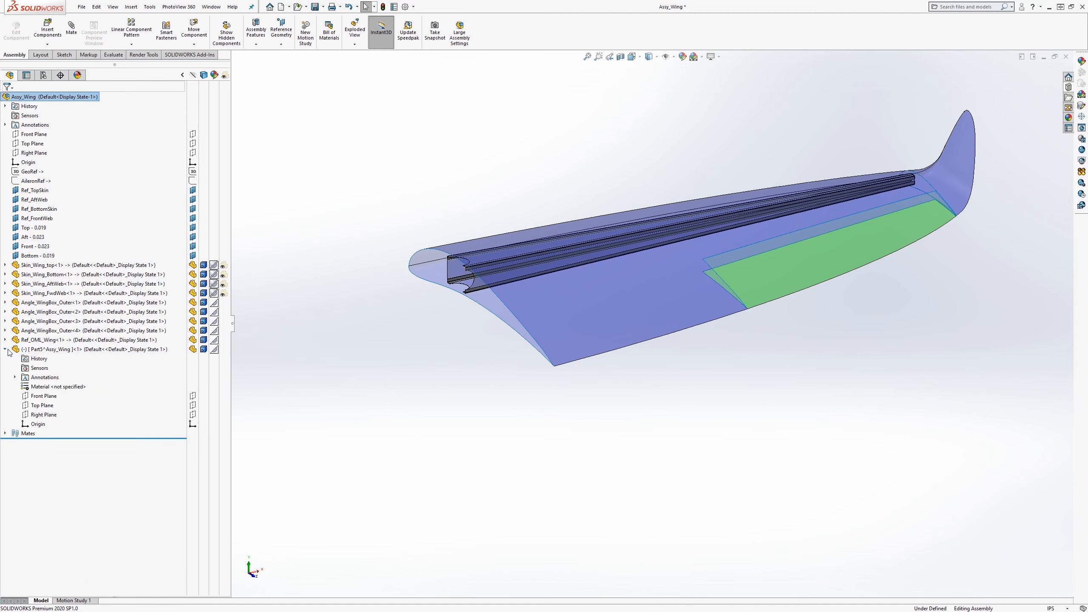
left_click(45, 396)
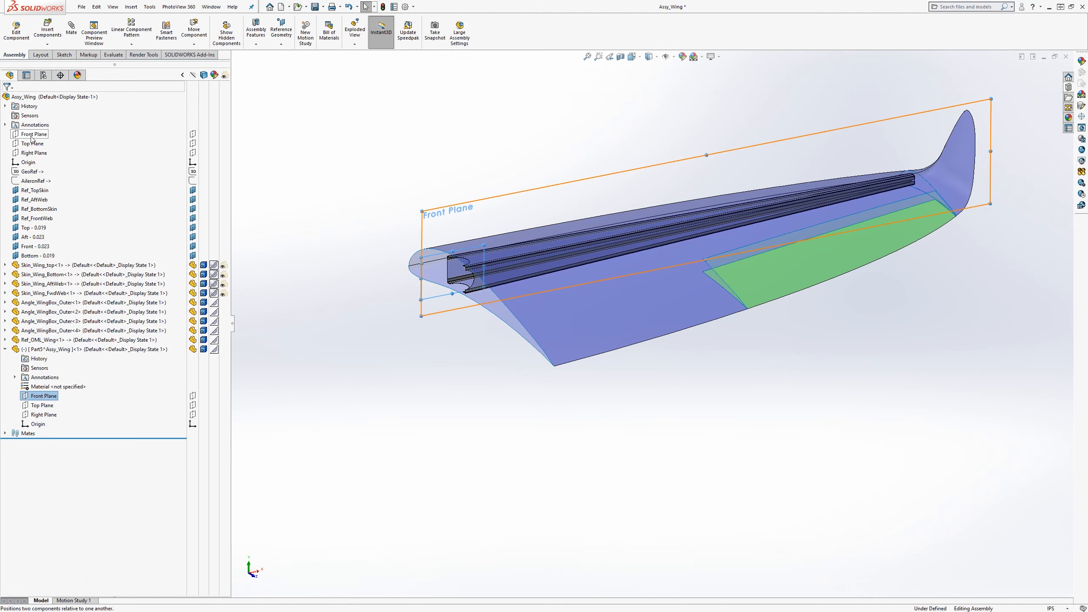
left_click(33, 134, "shift")
key("Escape")
left_click(44, 397)
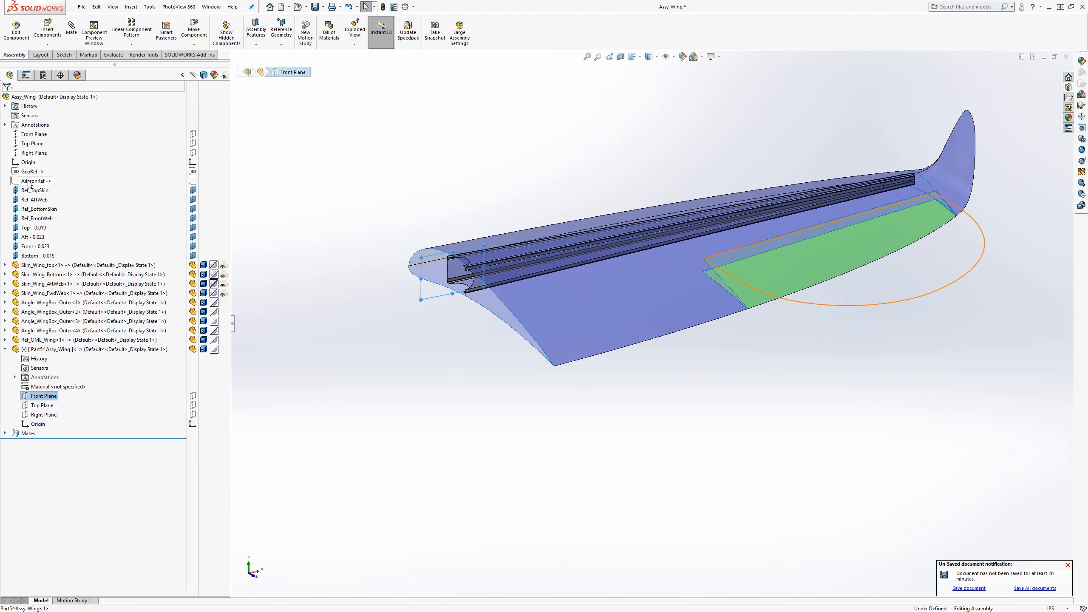
left_click(34, 134, "ctrl")
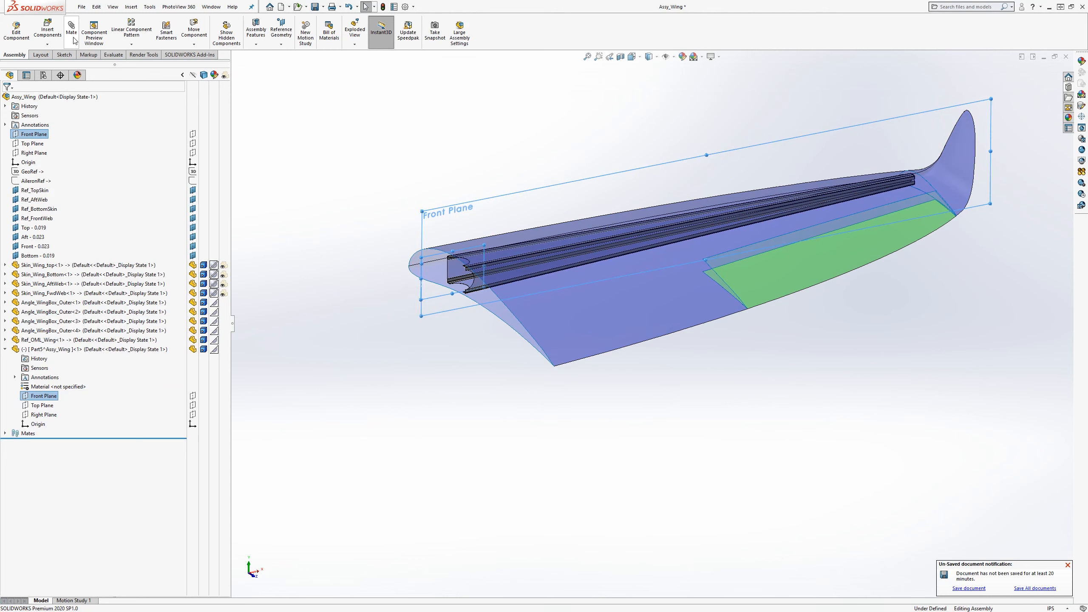
left_click(8, 100)
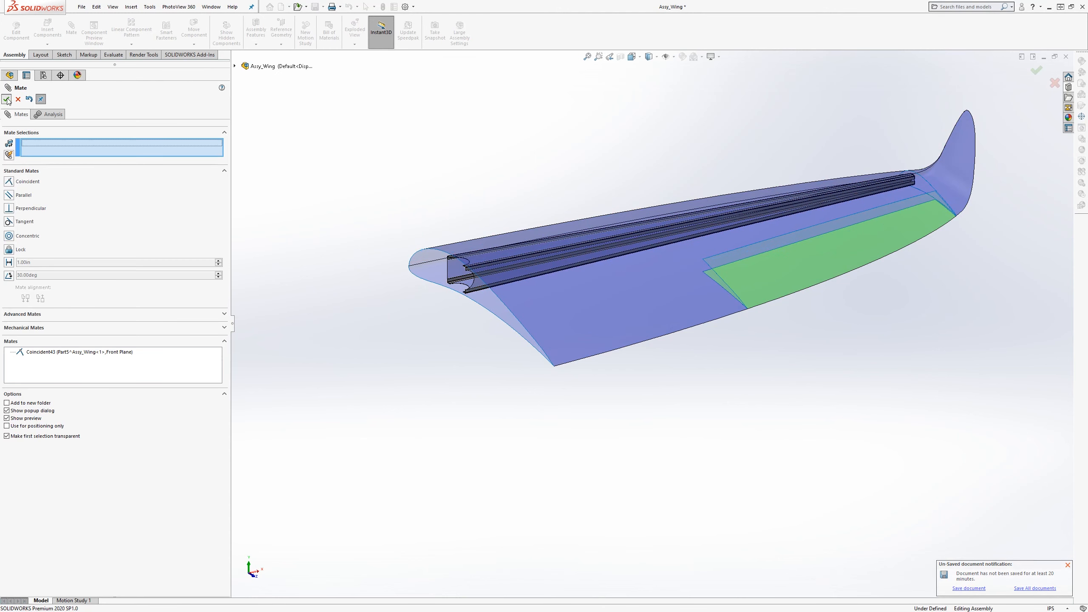
left_click(8, 100)
Mate the new part's Top Plane coincident with the Top Plane of Assy_Wing
left_click(42, 414)
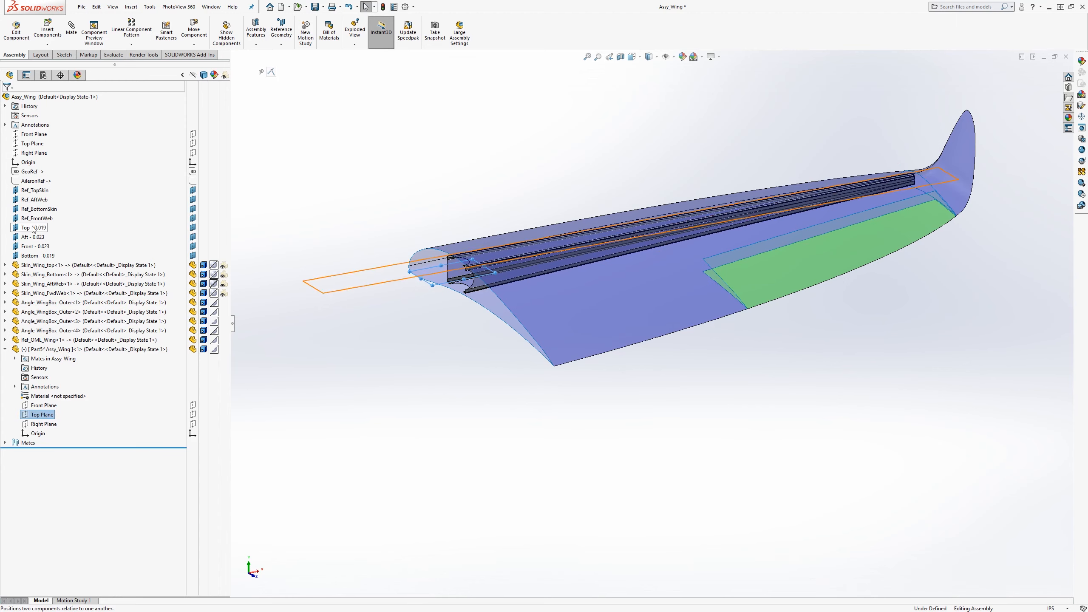
left_click(31, 144, "ctrl")
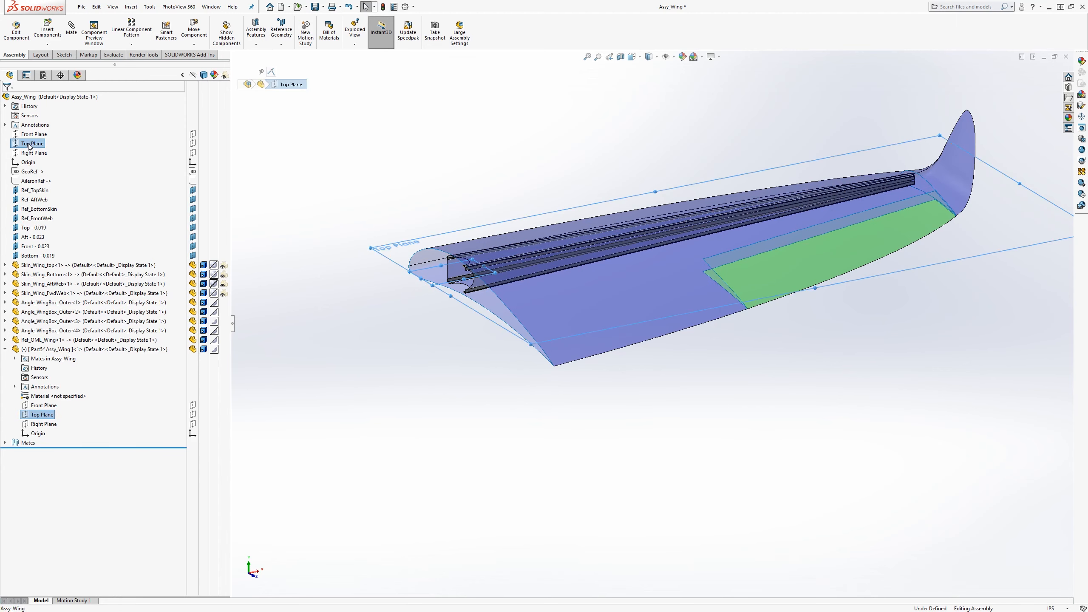
left_click(78, 37)
left_click(7, 100)
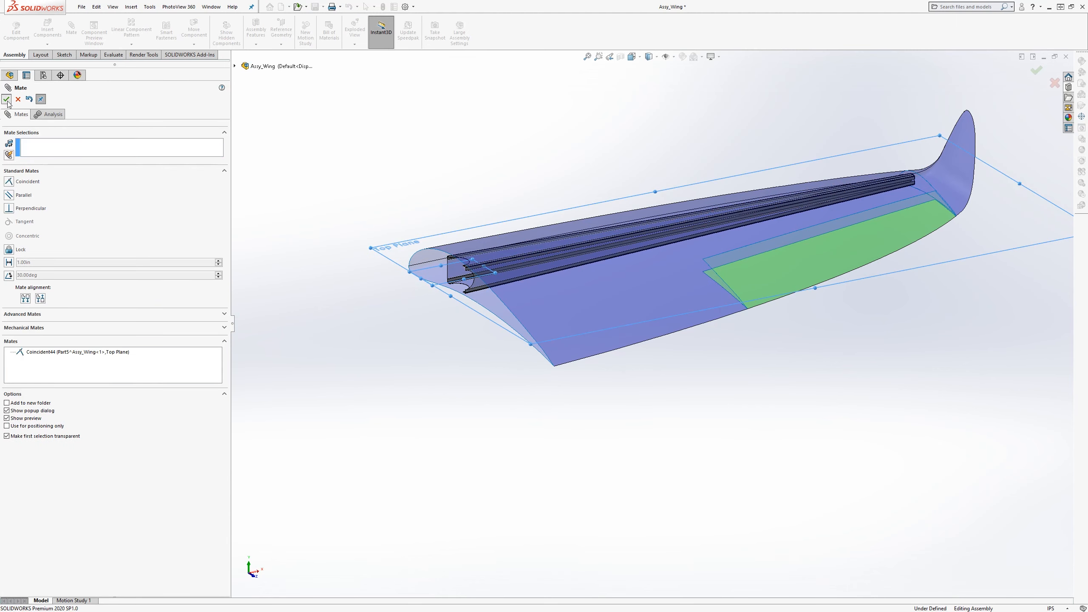
left_click(7, 100)
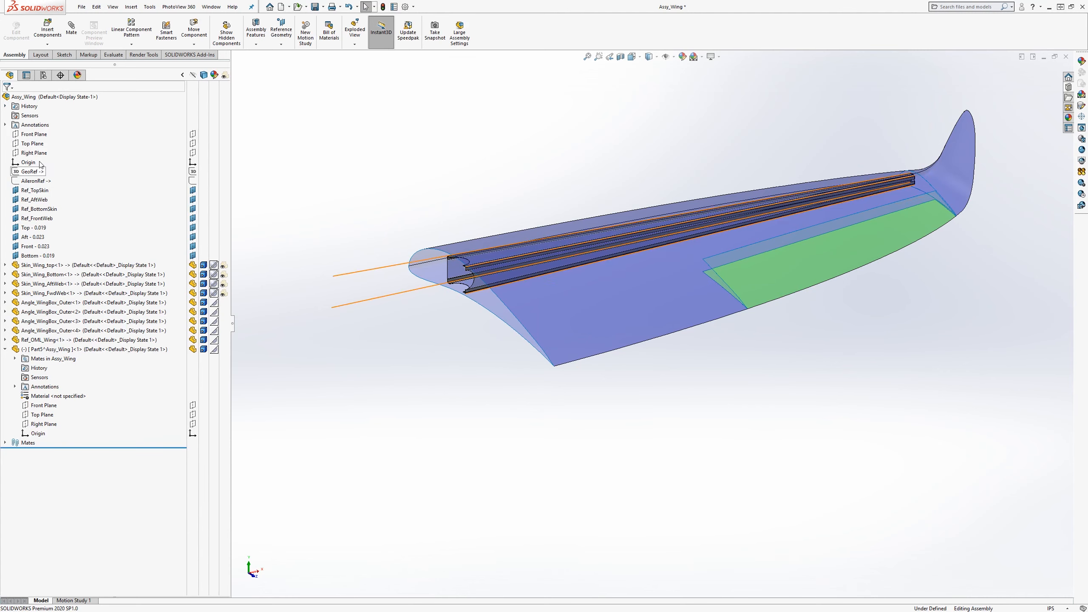
Add a 10 in distance mate between the new part's Right Plane and the Right Plane of Assy_Wing, with the dimension flipped
left_click(32, 144)
middle_click_drag(473, 421, 284, 306)
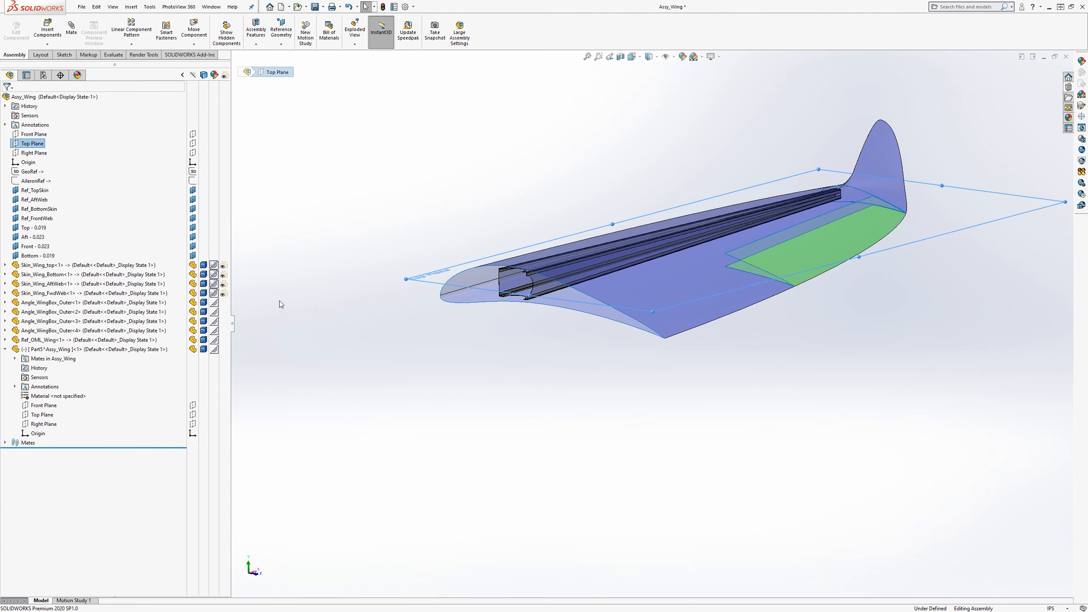
left_click(38, 423)
middle_click_drag(557, 424, 617, 458)
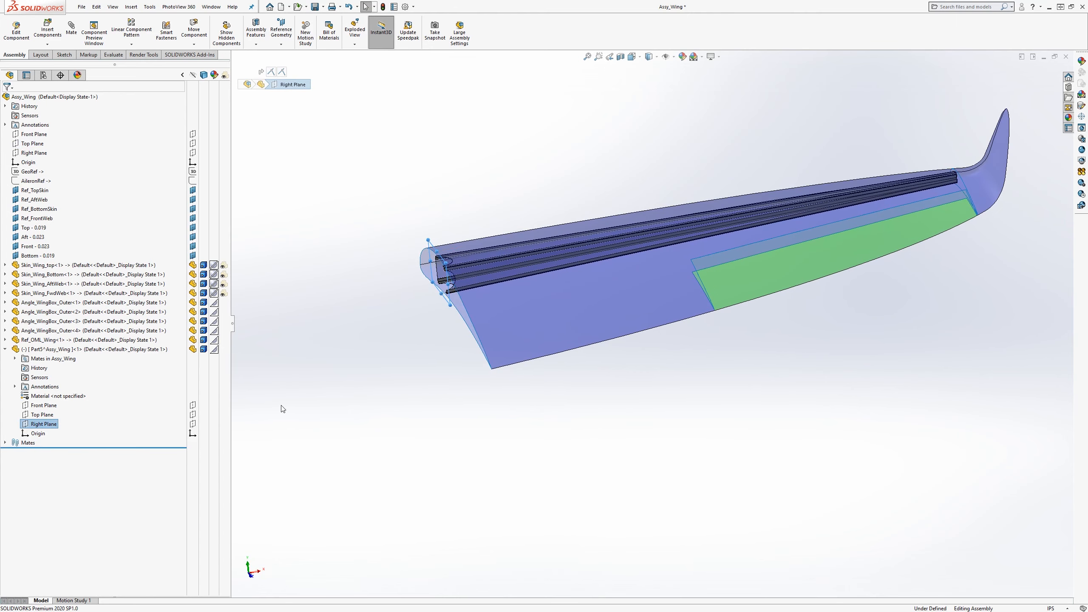
left_click(34, 152, "ctrl")
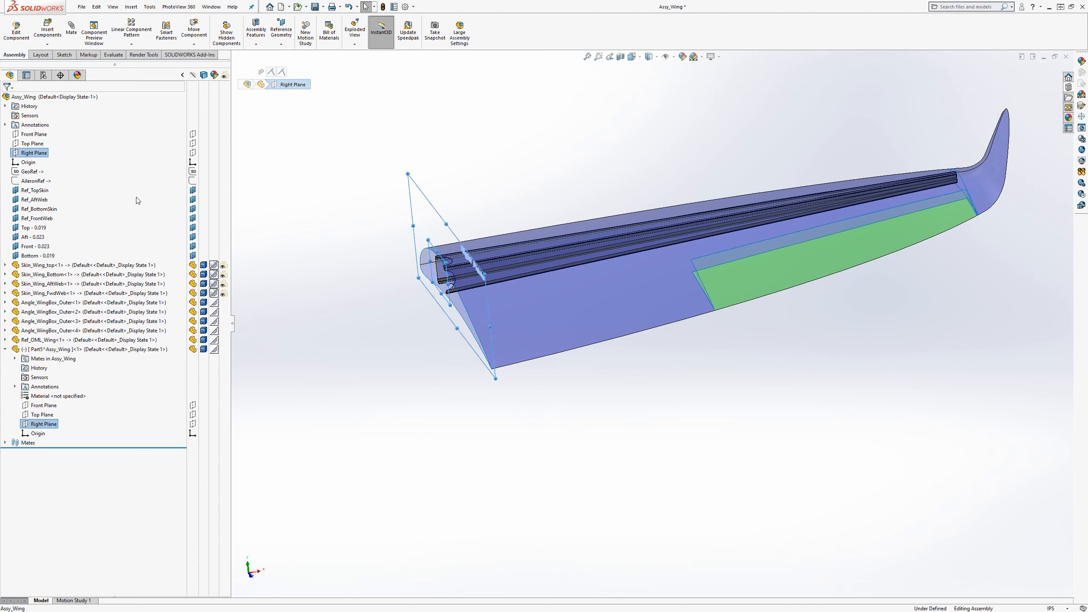
middle_click_drag(533, 417, 589, 416)
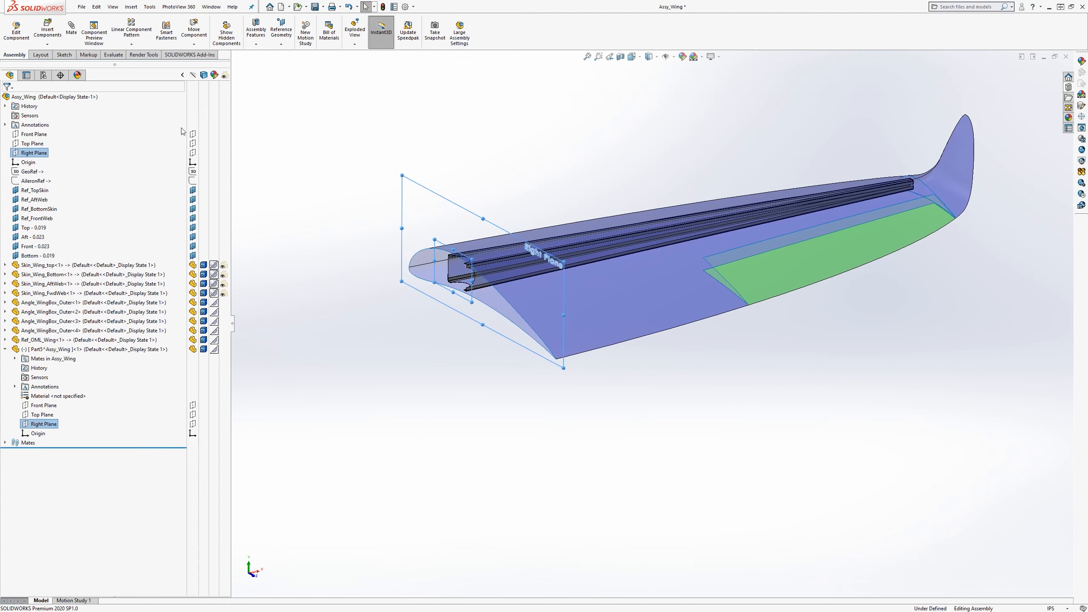
left_click(72, 28)
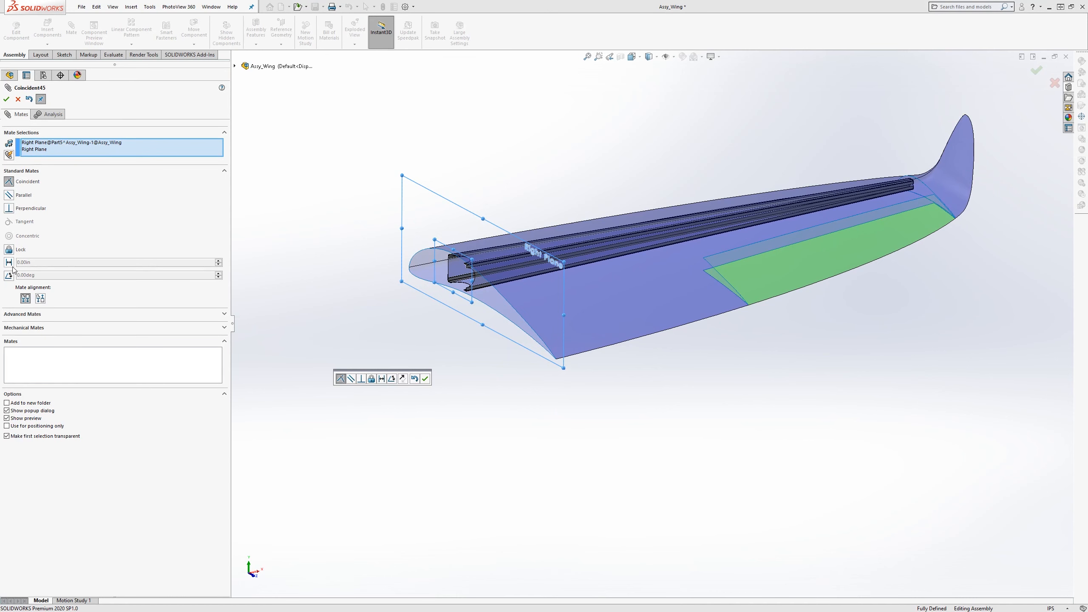
left_click(9, 262)
type("10")
key("Return")
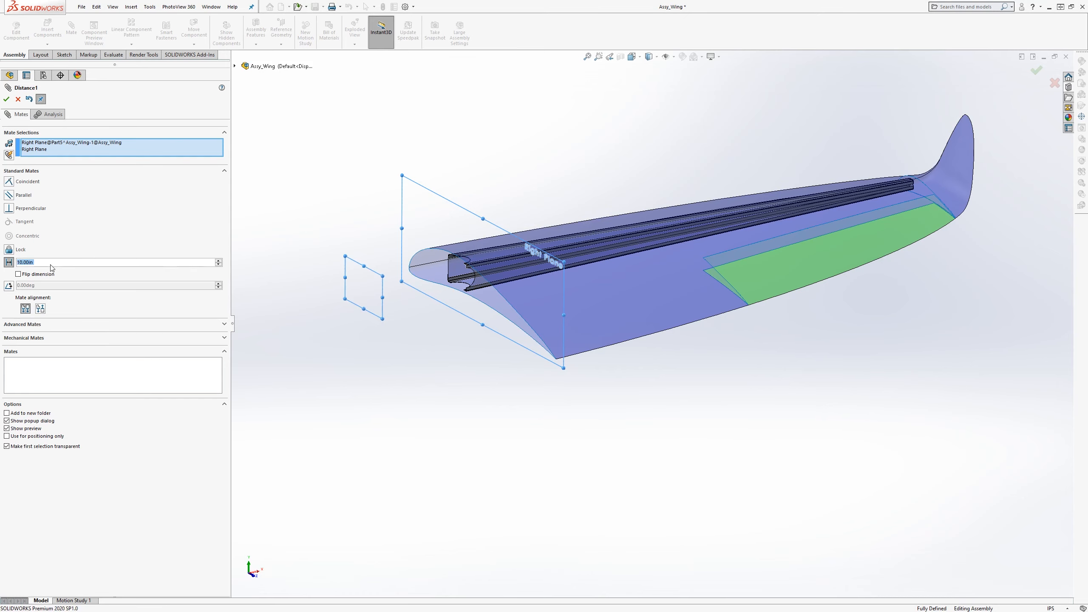
left_click(36, 274)
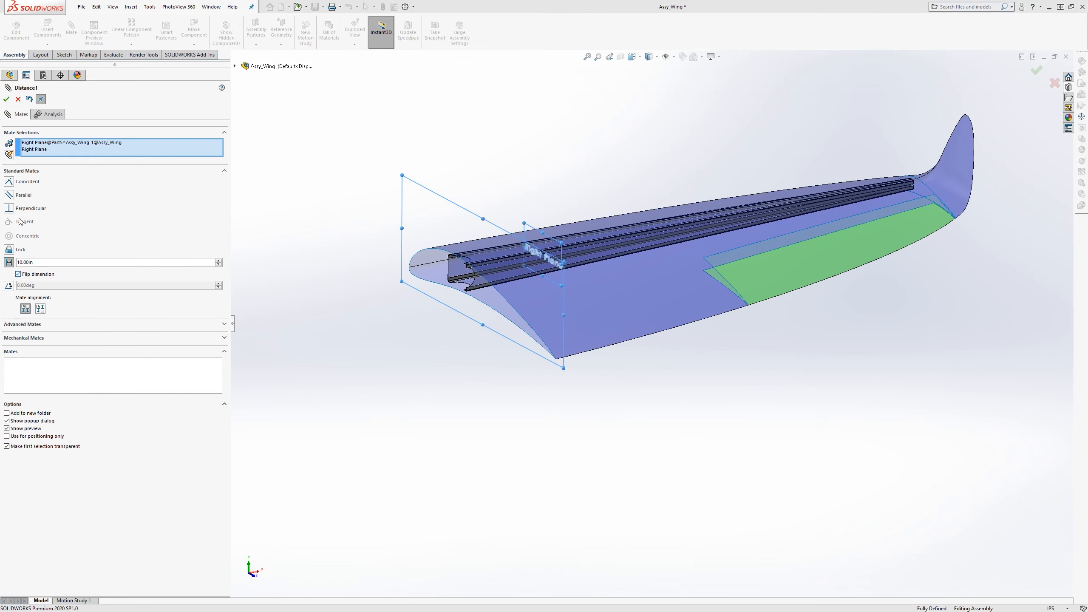
left_click(6, 100)
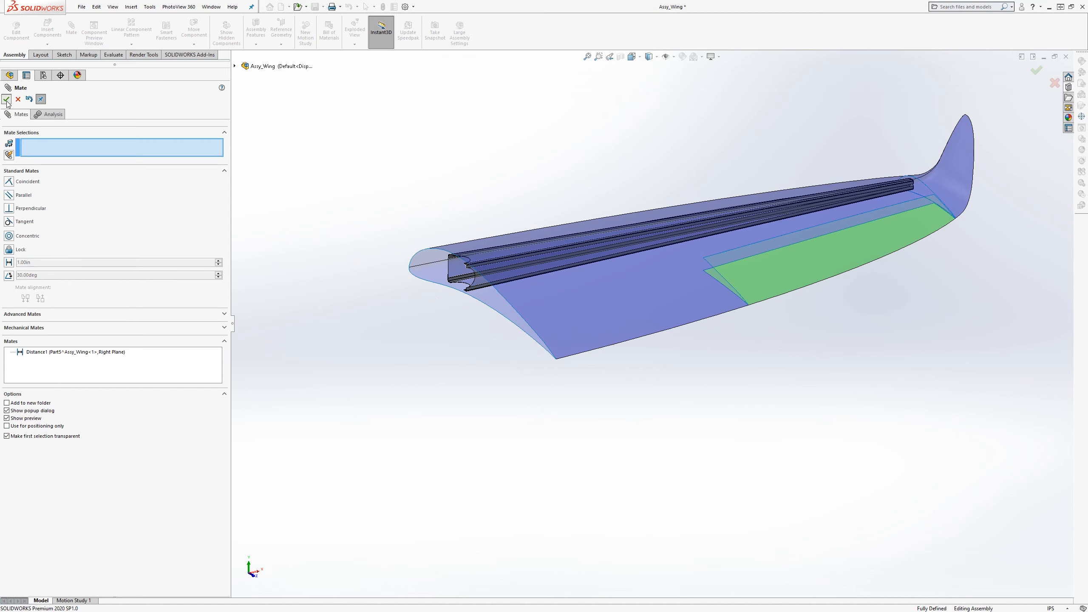
left_click(6, 100)
Edit the new part in the context of Assy_Wing and start a sketch on its Right Plane
left_click(53, 349)
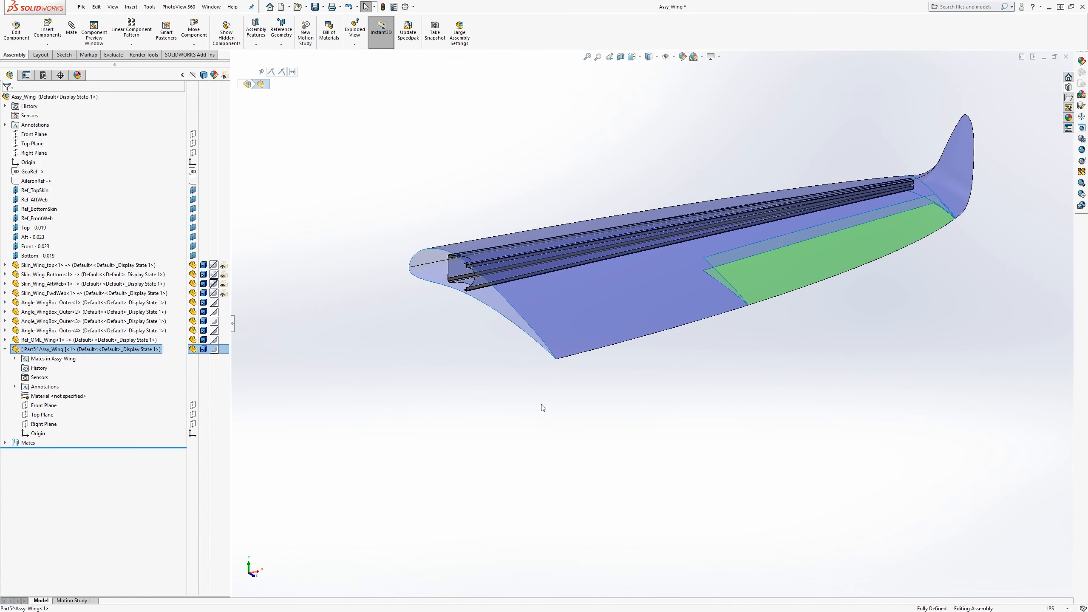
middle_click_drag(540, 407, 552, 418)
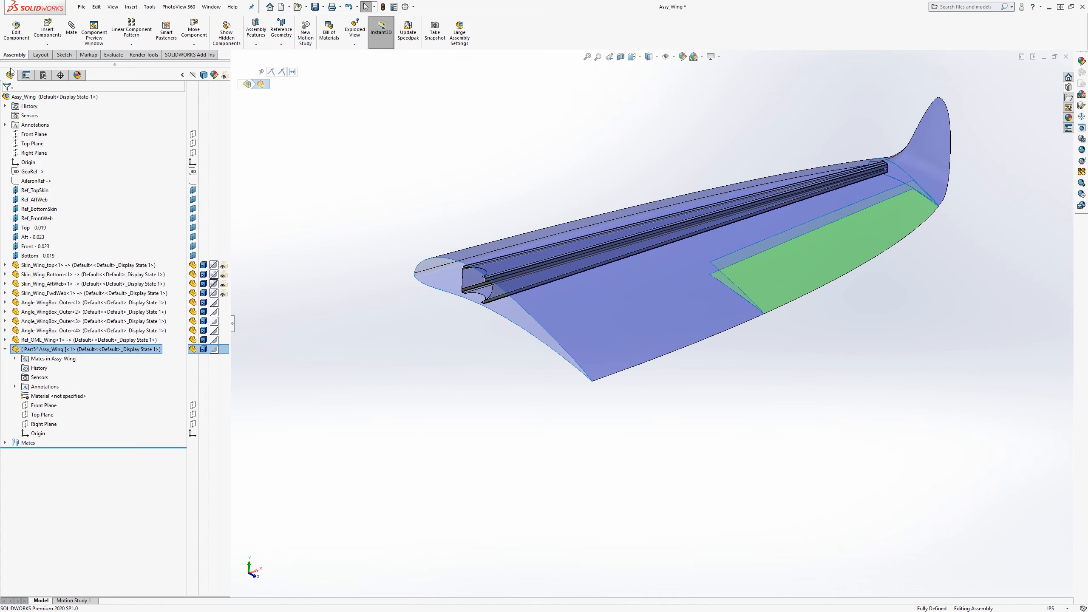
left_click(16, 31)
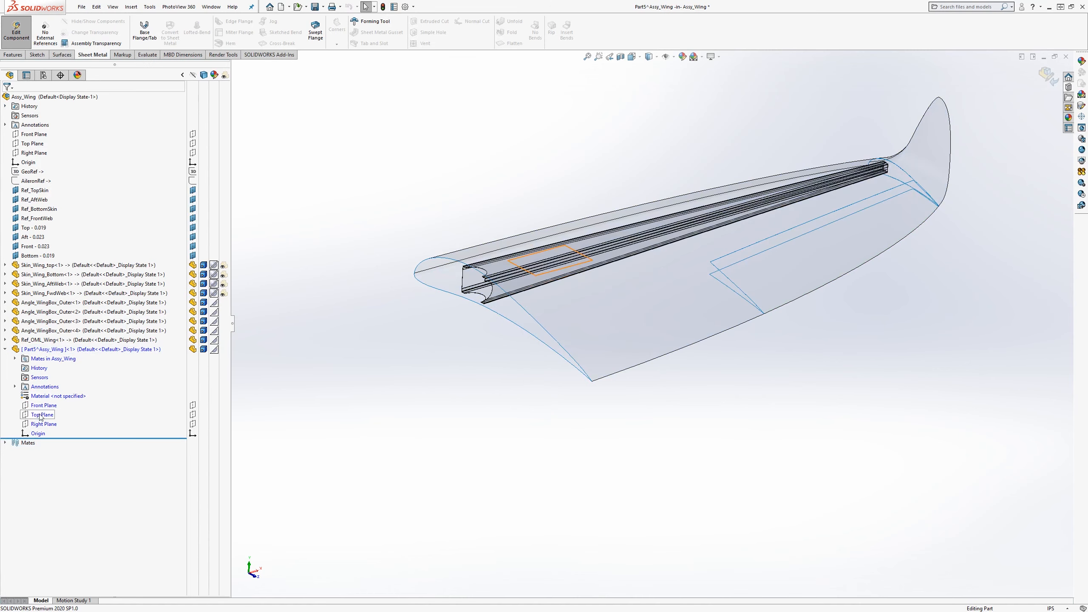
left_click(43, 424)
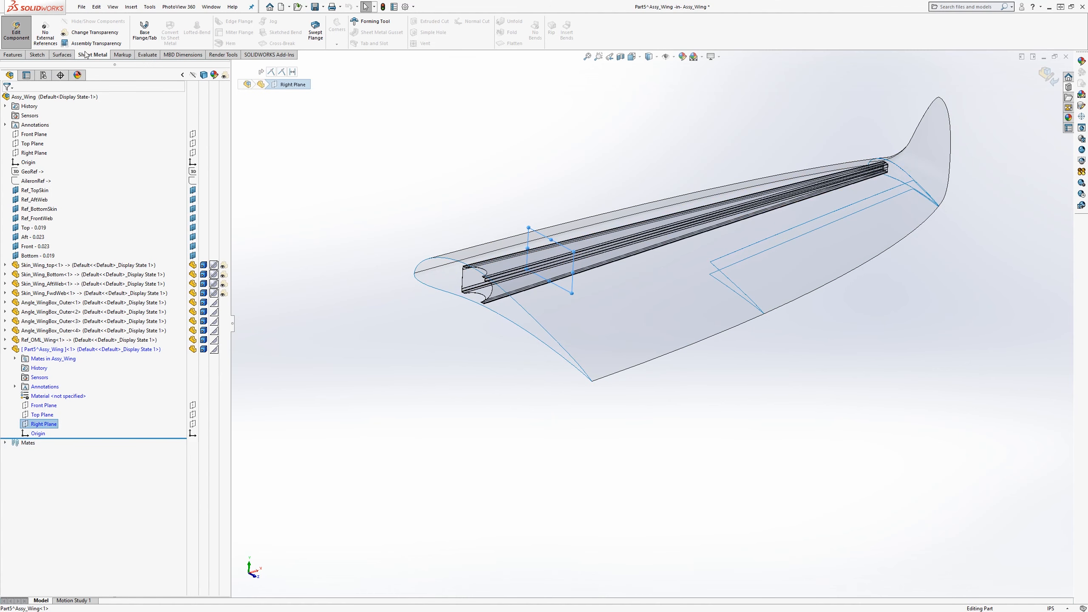
left_click(38, 55)
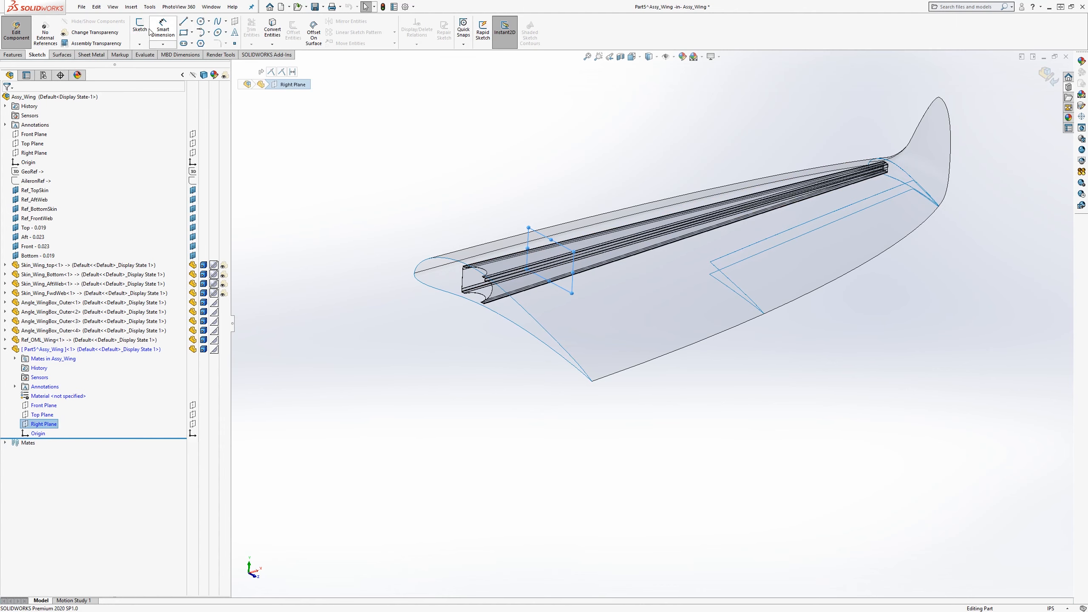
left_click(139, 29)
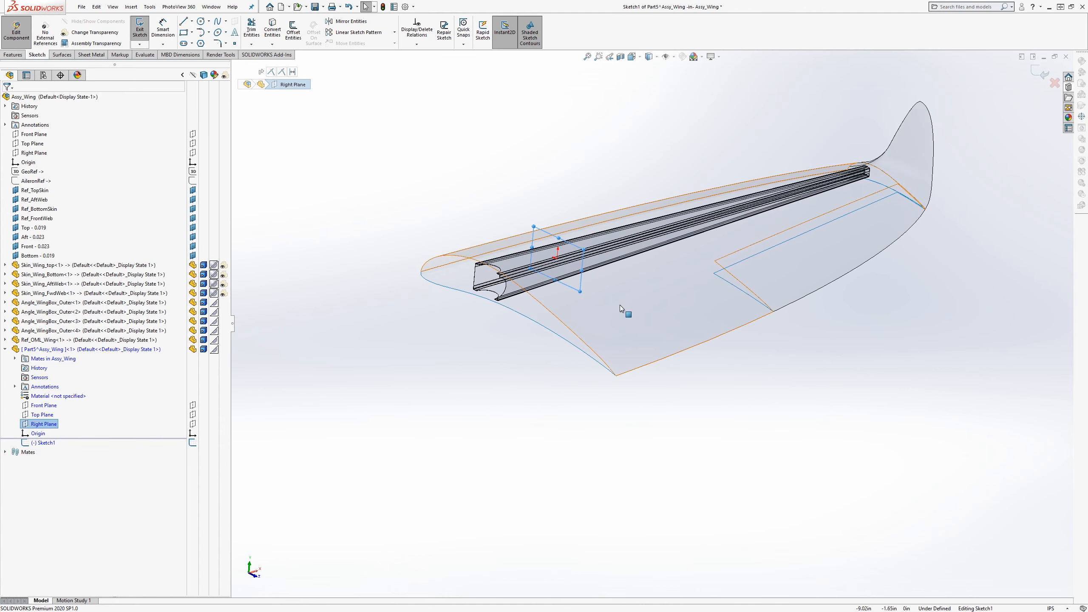
Create an intersection curve in the sketch from the Ref_OML_Wing body to get the airfoil profile
left_click(536, 316)
left_click(536, 312, "ctrl")
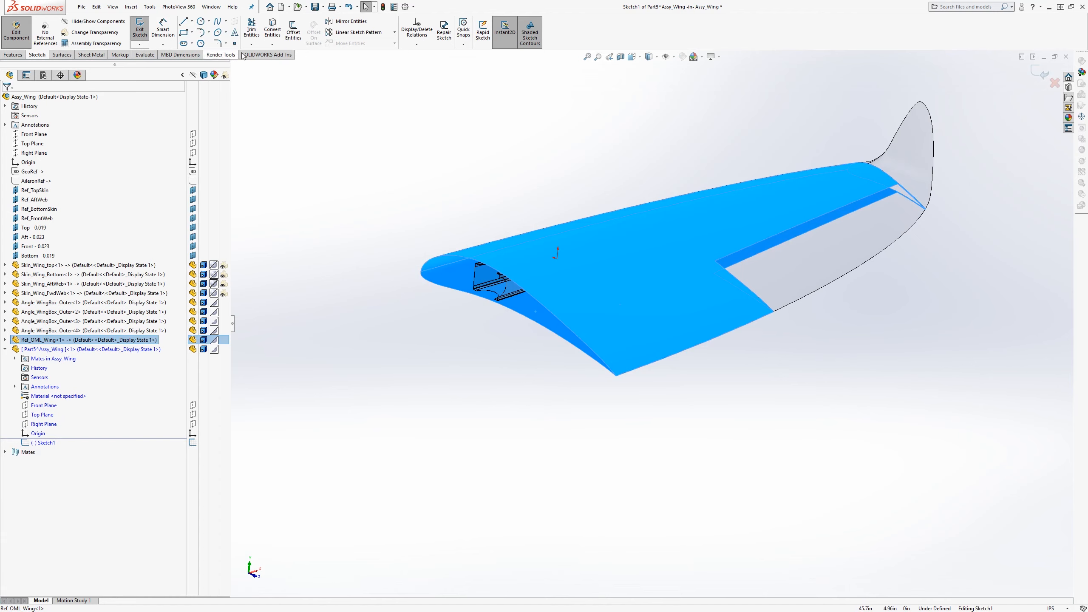
left_click(272, 44)
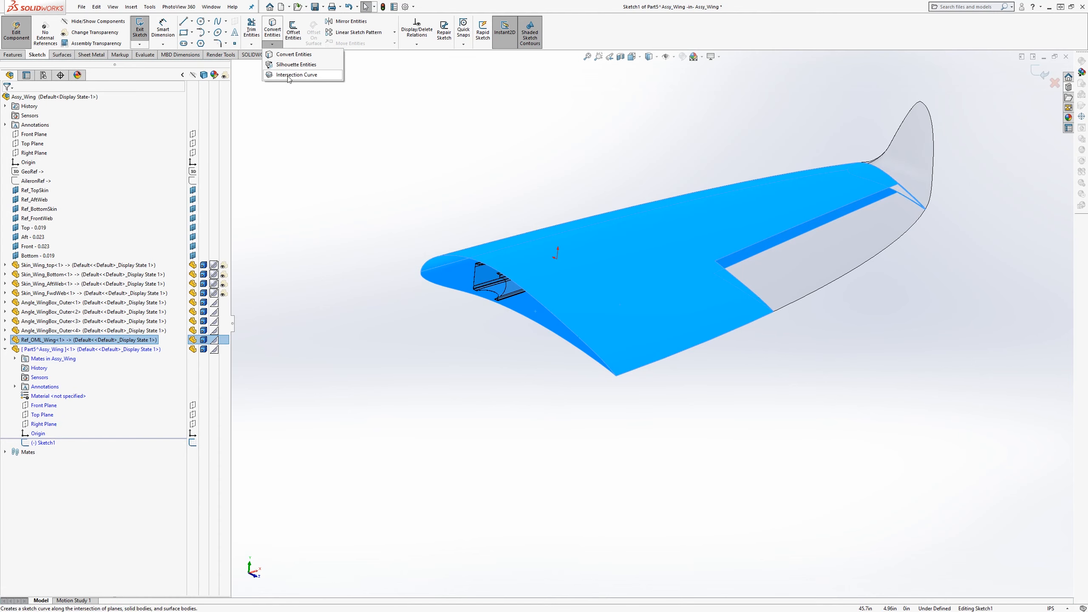
left_click(288, 76)
middle_click_drag(527, 405, 534, 428)
middle_click_drag(534, 428, 606, 311)
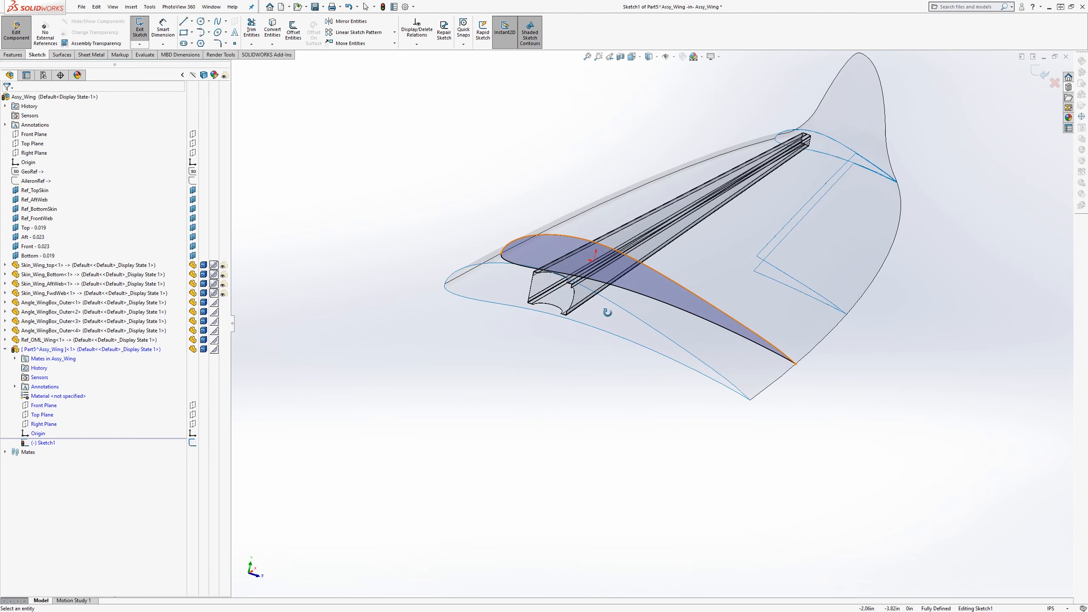
middle_click_drag(549, 360, 529, 372)
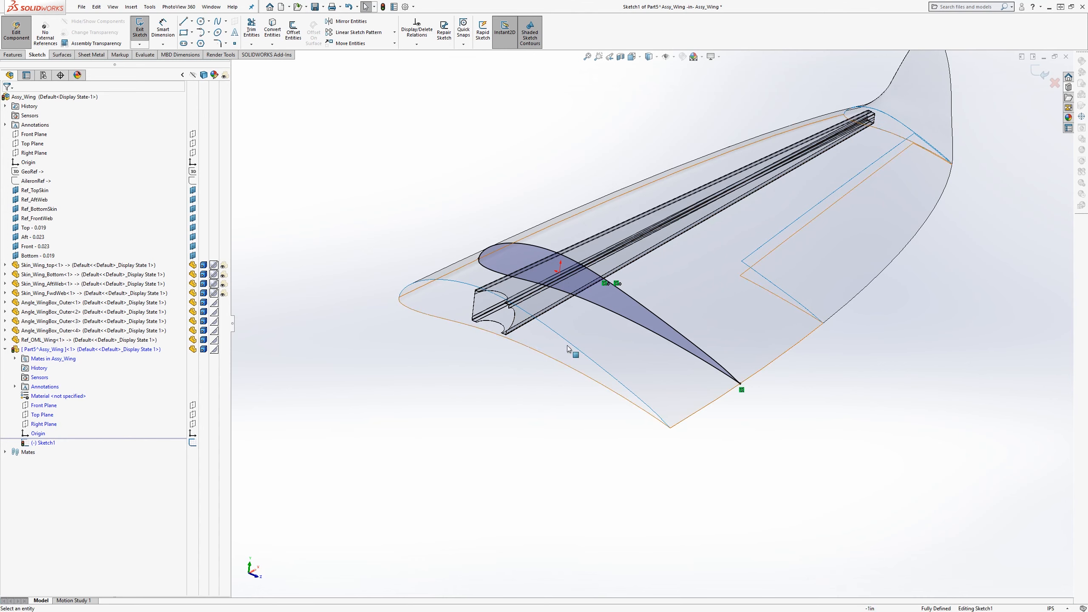
Add intersection curves from Skin_Wing_top, Skin_Wing_Bottom, Skin_Wing_AftWeb and Skin_Wing_FwdWeb to the sketch, and exit the sketch
middle_click_drag(544, 332, 546, 307)
scroll(547, 320, "down", 5)
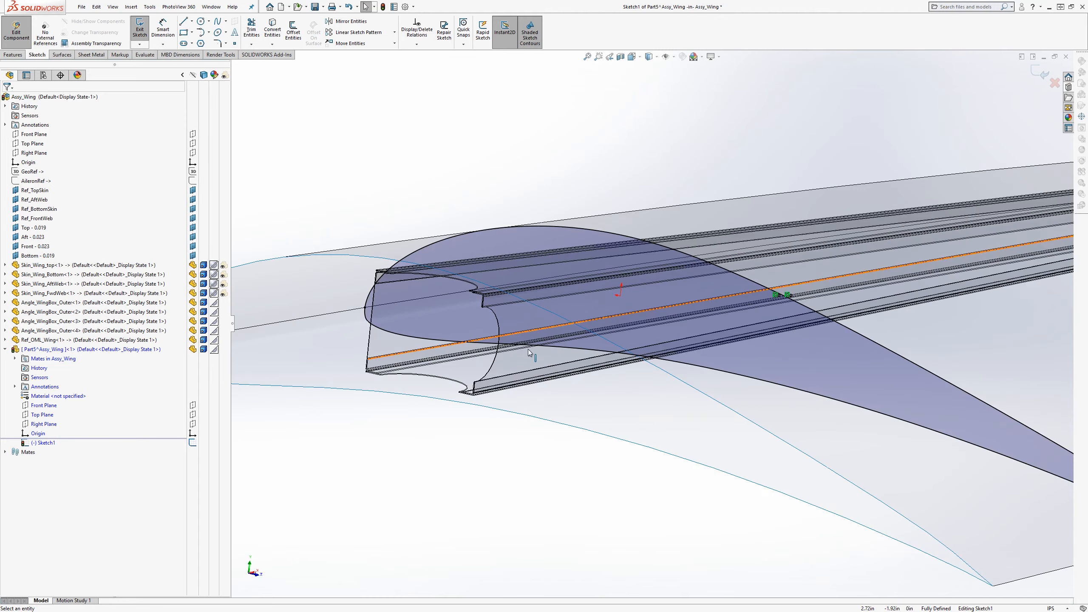
left_click(510, 315)
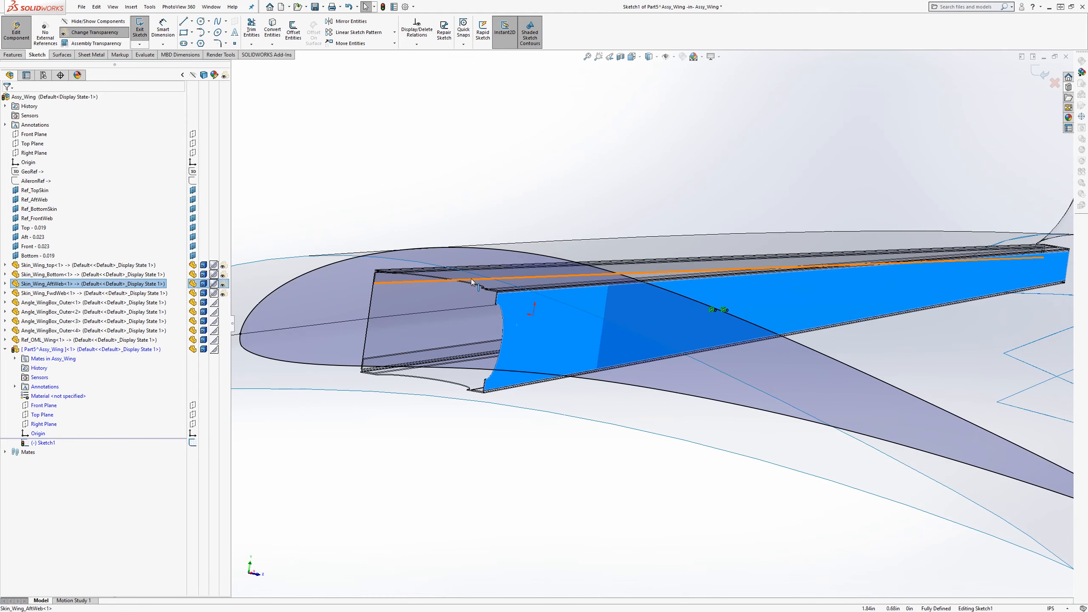
scroll(523, 296, "down", 5)
left_click(520, 287, "ctrl")
middle_click_drag(519, 286, 620, 376)
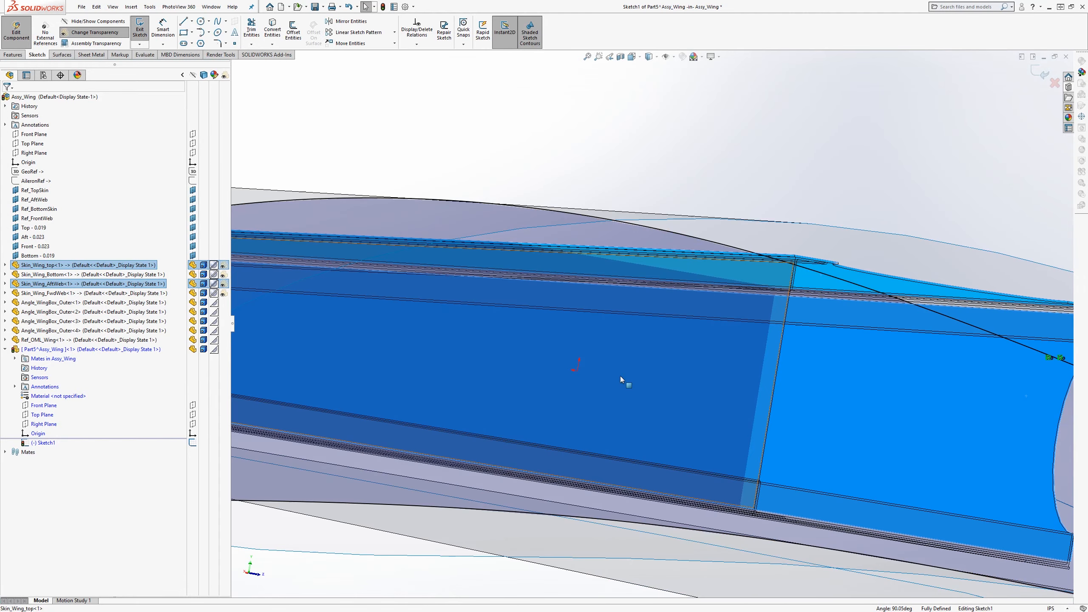
left_click(769, 373, "ctrl")
middle_click_drag(768, 372, 796, 547)
left_click(791, 539, "ctrl")
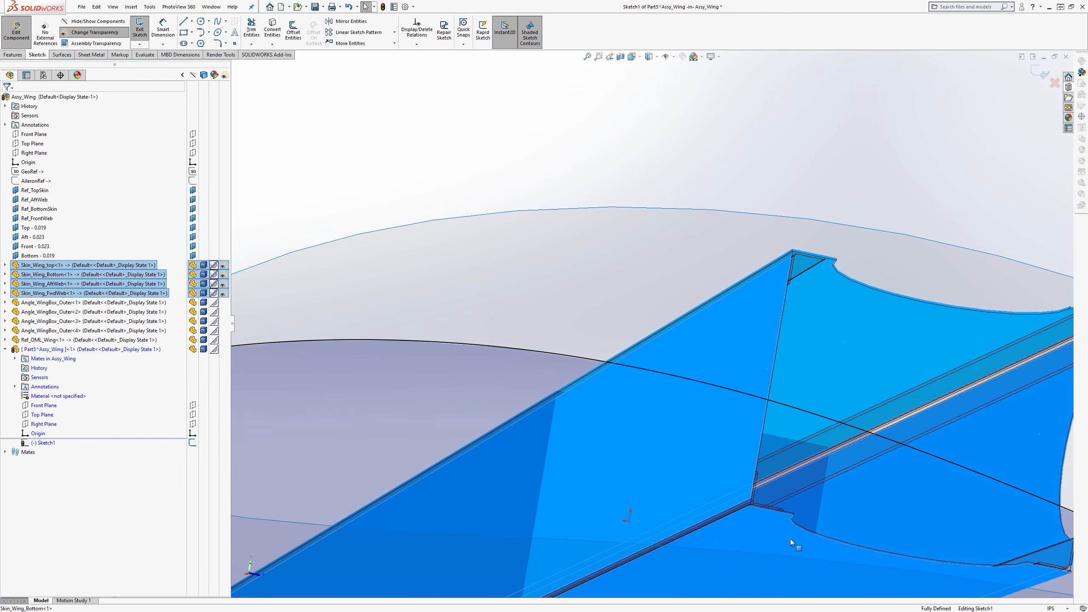
left_click(272, 44)
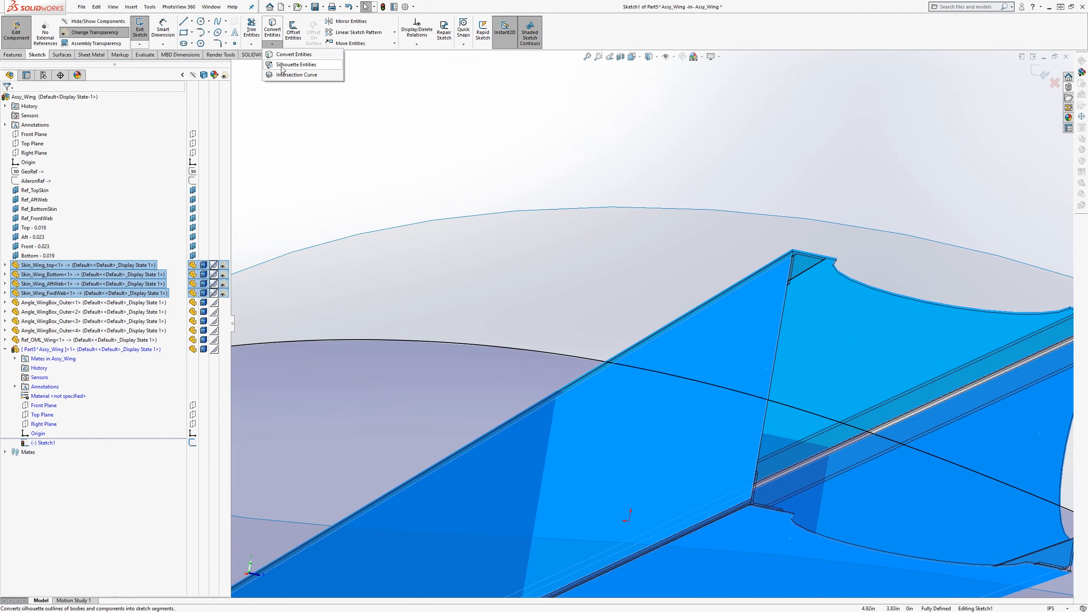
left_click(296, 74)
scroll(611, 425, "up", 5)
mouse_move(603, 417)
middle_mouse_down()
mouse_move(554, 452)
mouse_move(592, 445)
mouse_move(703, 364)
mouse_move(493, 240)
middle_mouse_up()
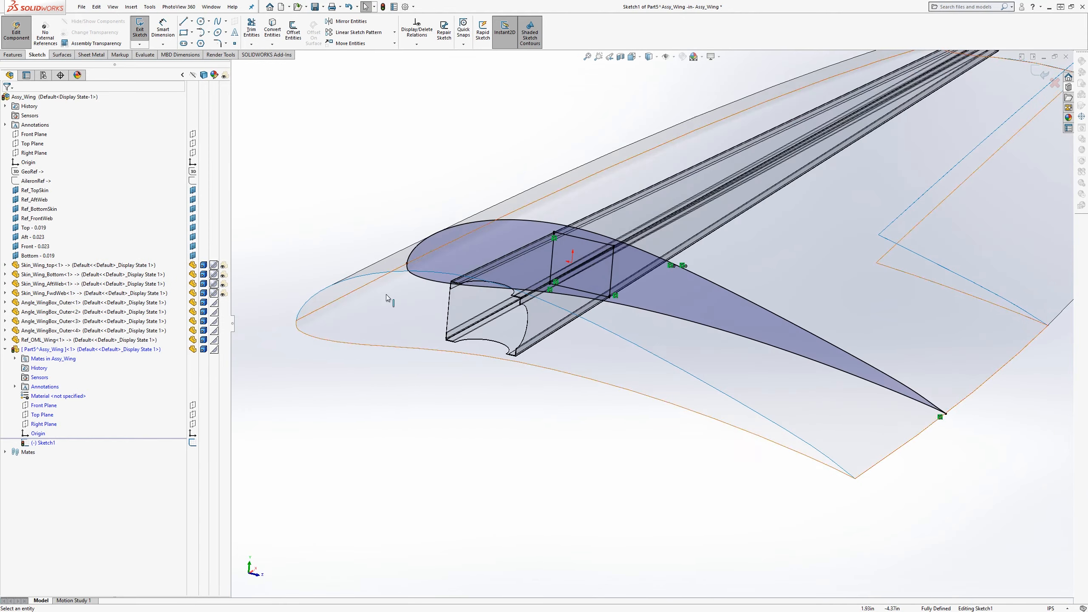
left_click(140, 30)
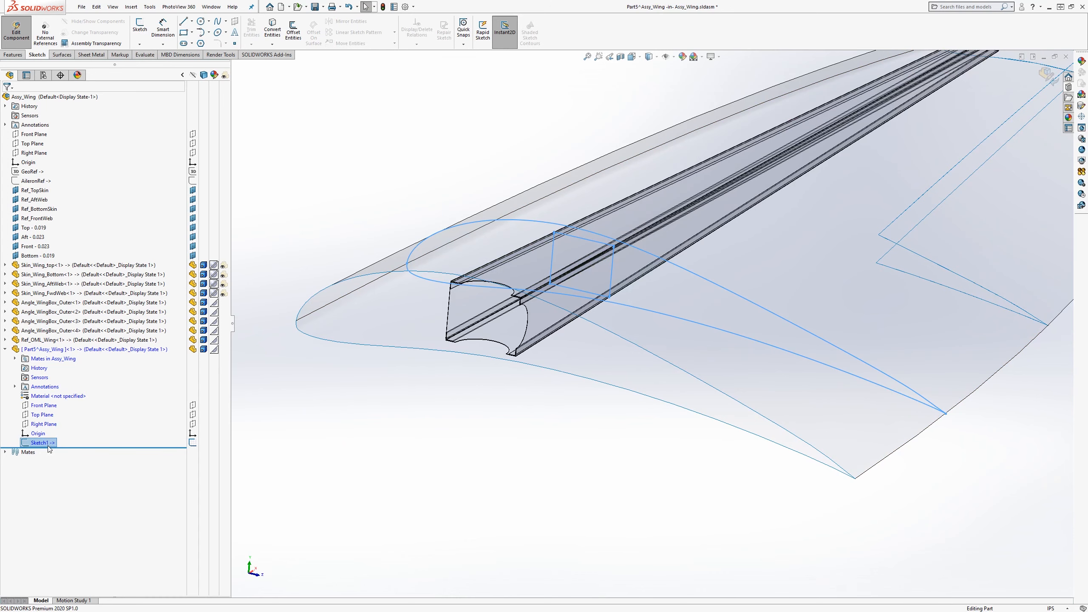
left_click(13, 54)
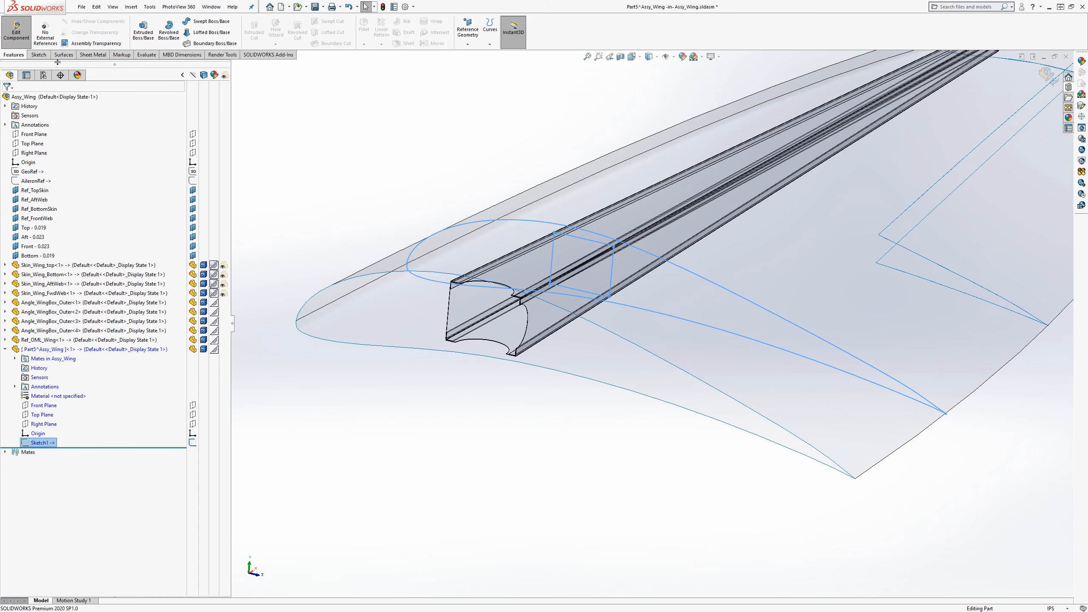
left_click(143, 34)
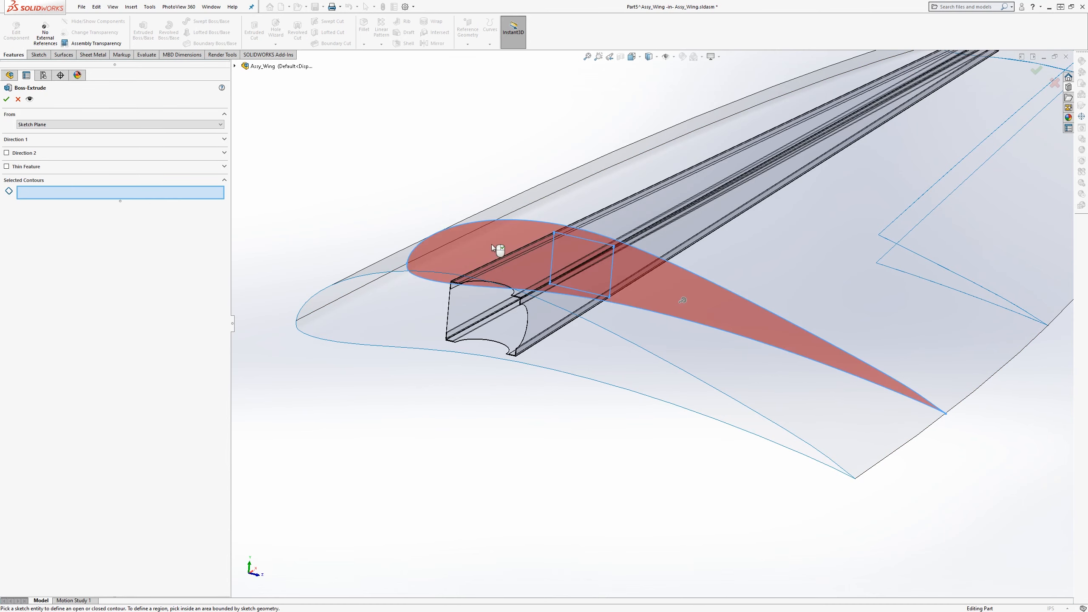
left_click(506, 244)
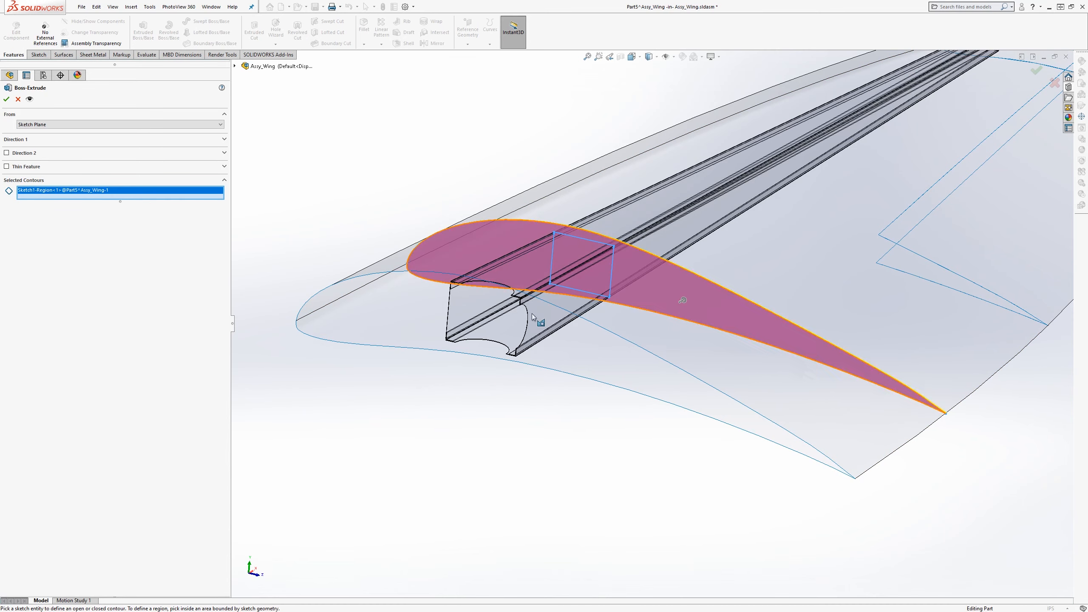
middle_click_drag(532, 316, 512, 343)
left_click(18, 99)
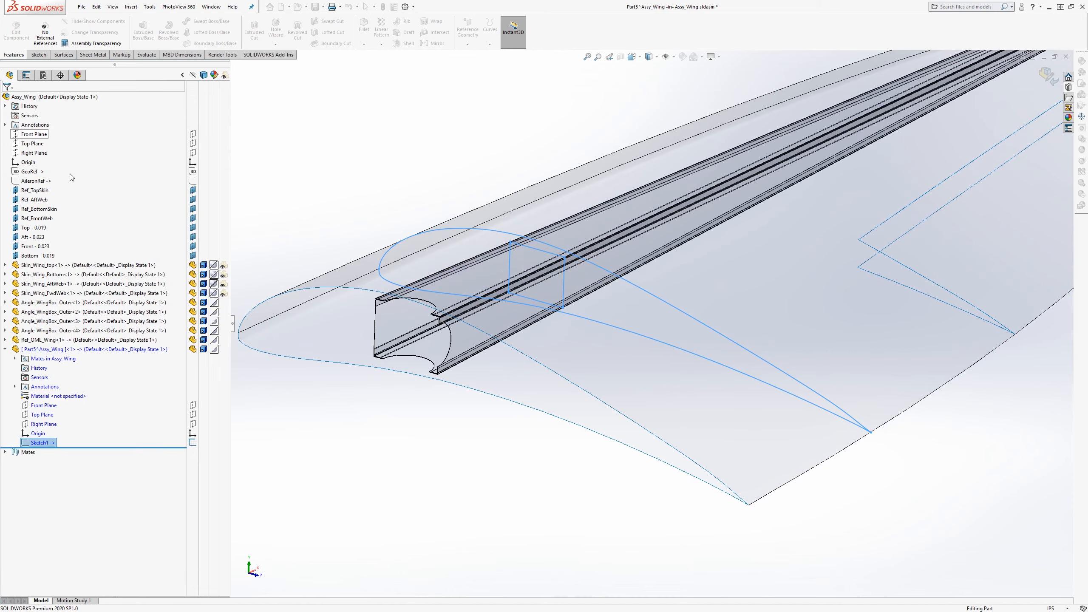
Finish editing the new part in context and return to editing the Assy_Wing assembly
left_click(354, 446)
left_click(17, 30)
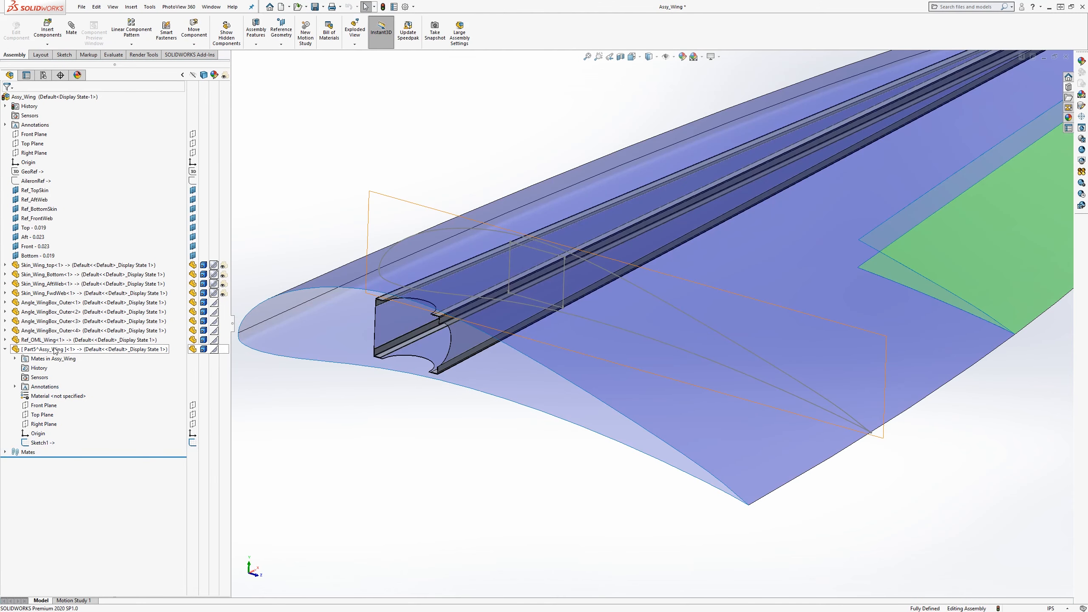
right_click(55, 350)
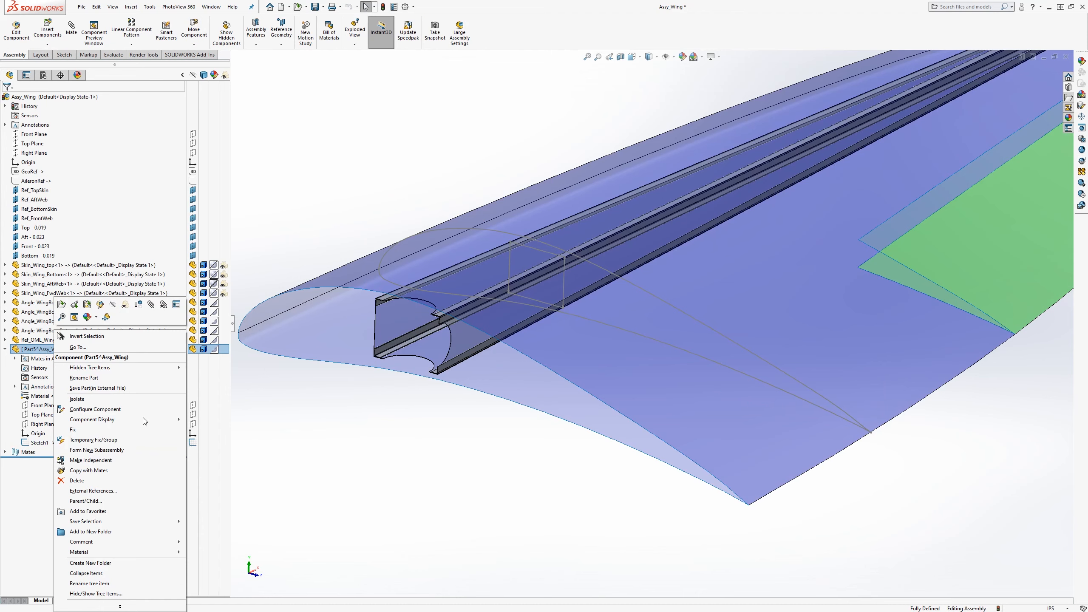
key("Escape")
left_click(38, 443)
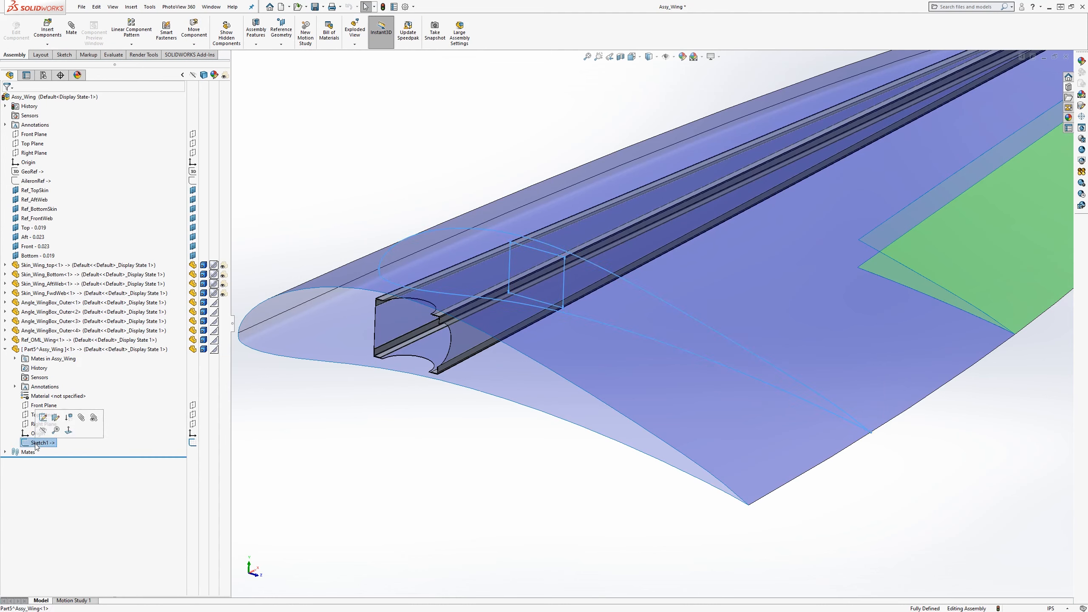
right_click(43, 350)
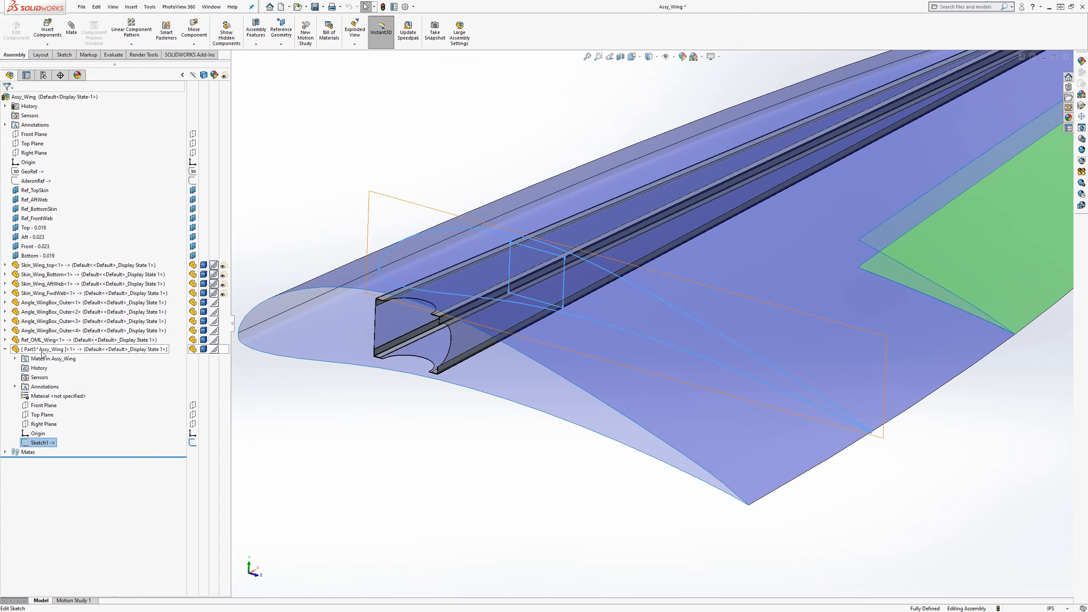
key("Escape")
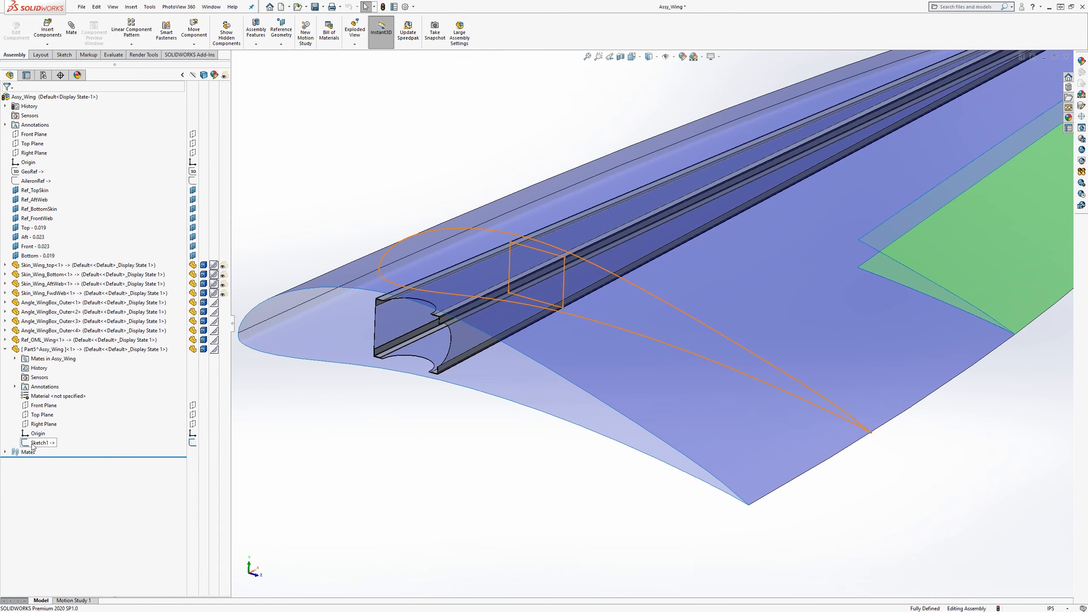
Check the wing box corners of the new part's Sketch1 in the assembly, and open the part in its own window
left_click(38, 443)
middle_click_drag(573, 301, 541, 265)
scroll(540, 265, "down", 6)
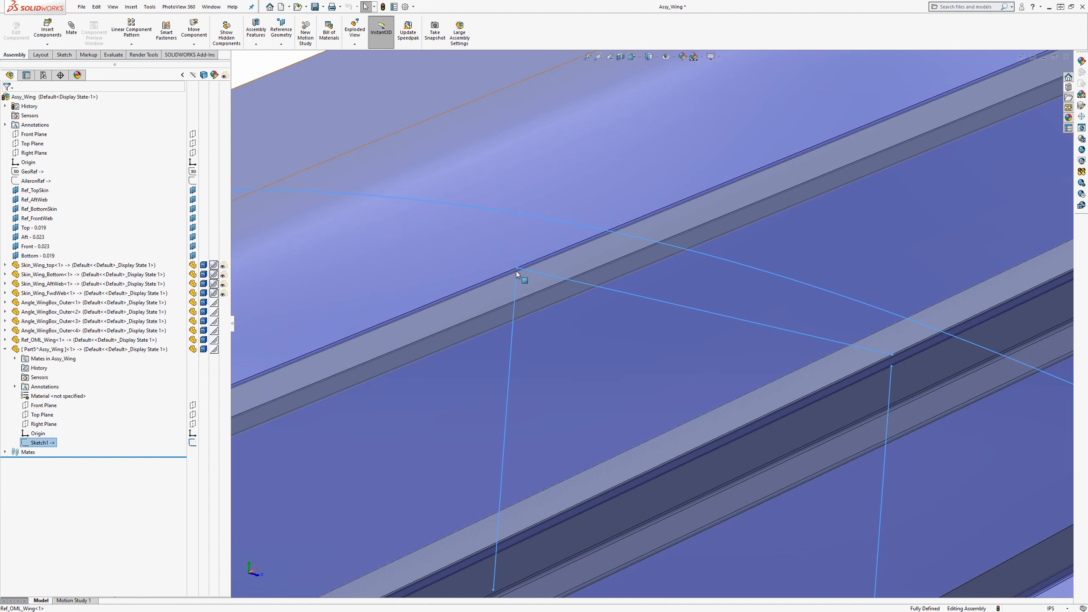
scroll(564, 335, "up", 2)
scroll(565, 335, "up", 5)
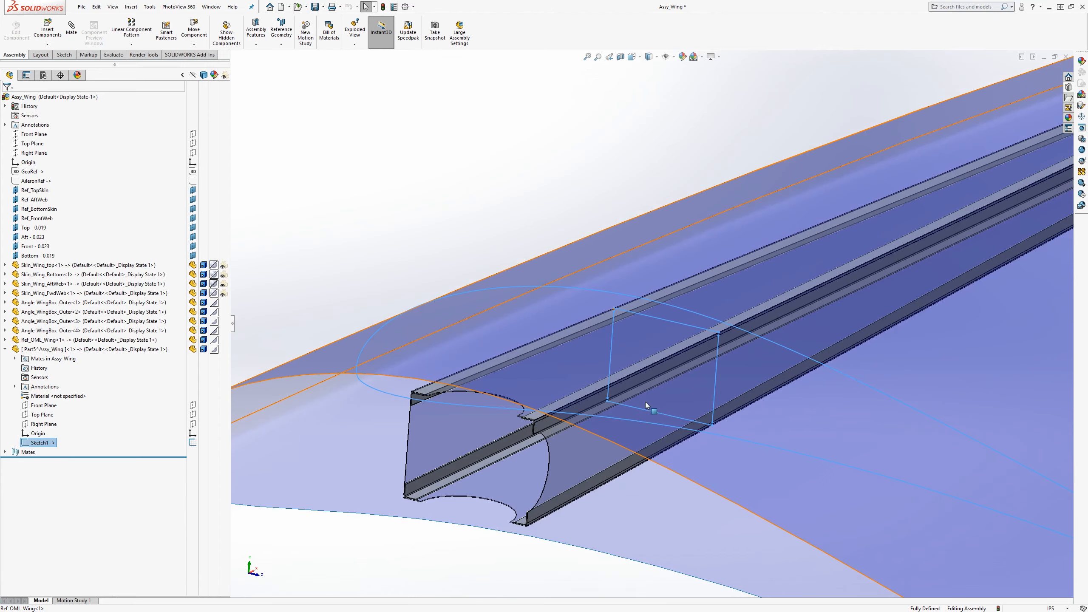
right_click(64, 350)
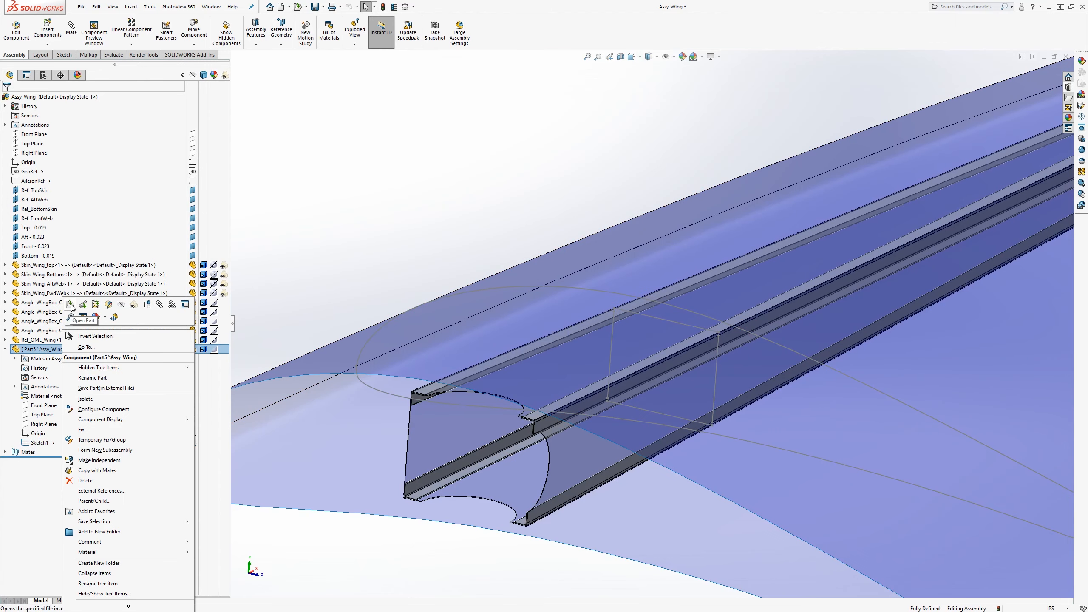
left_click(70, 305)
Orient the rib part to the Left view and open Sketch1 for editing
middle_click_drag(383, 335, 343, 315)
key("space")
left_click(443, 391)
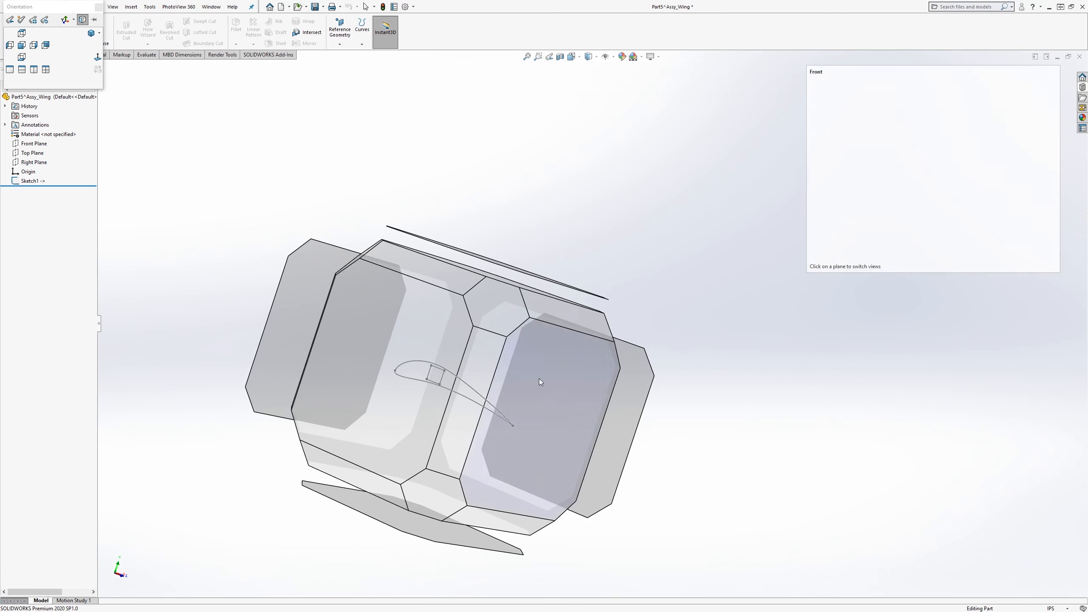
left_click(32, 181)
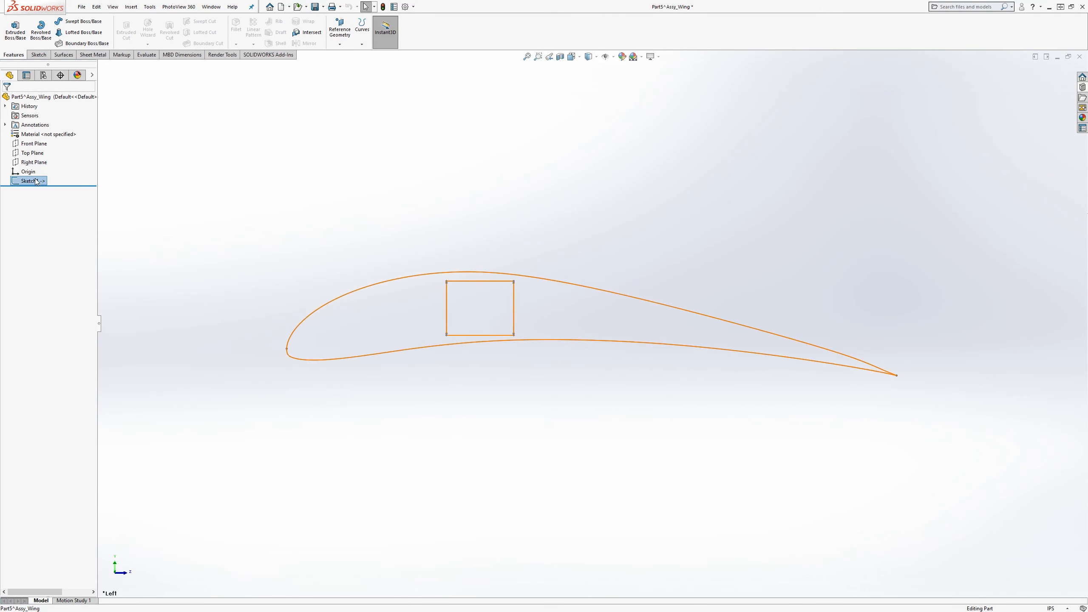
left_click(39, 55)
left_click(13, 28)
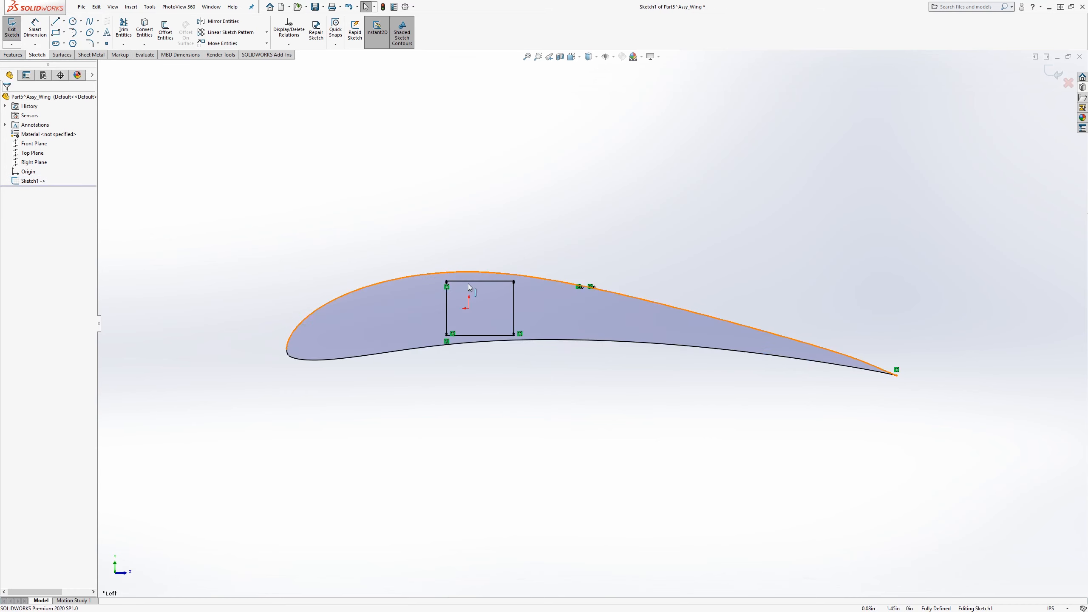
Draw a short line closing the gap at the upper-left corner of the wing box rectangle inside the airfoil
scroll(467, 307, "down", 5)
left_click(63, 21)
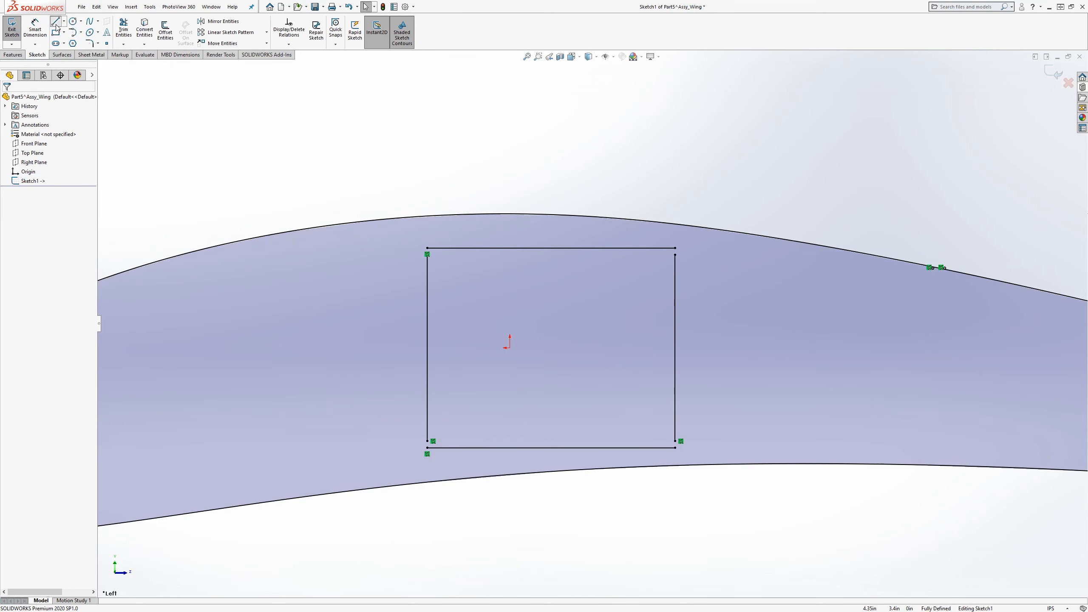
left_click(69, 32)
scroll(399, 255, "down", 3)
left_click(514, 261)
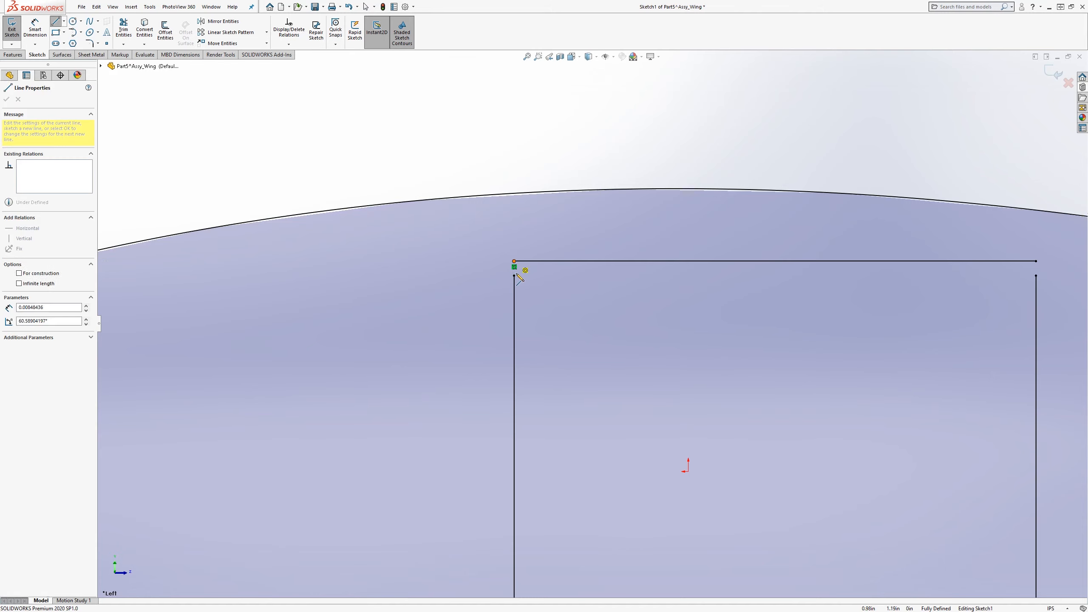
left_click(513, 275)
key("Escape")
scroll(868, 362, "up", 5)
scroll(869, 365, "down", 1)
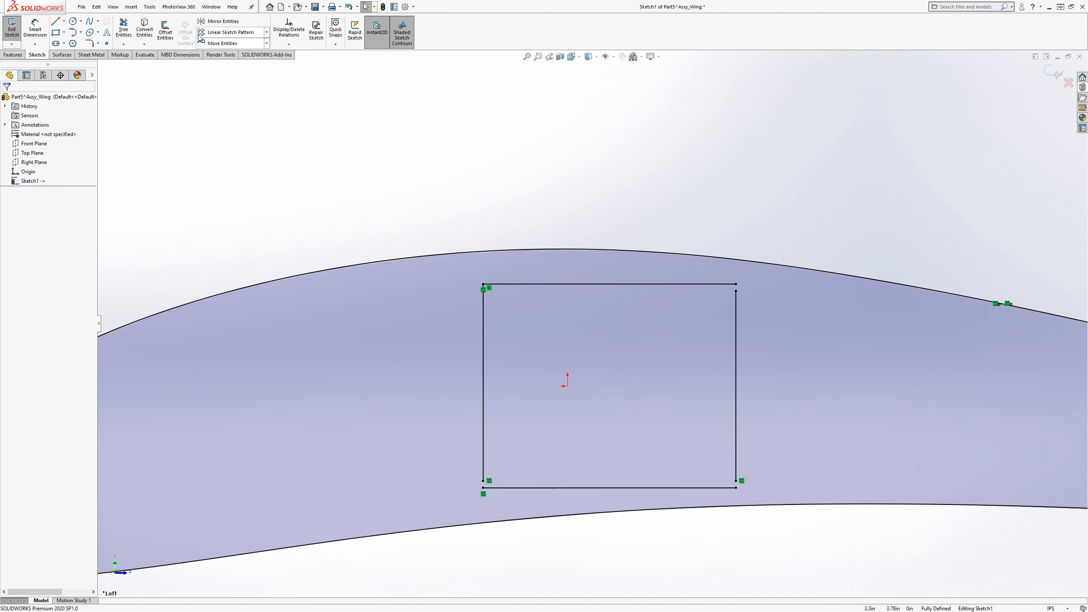
Close the gap at the wing box rectangle's upper-right corner with a short line
left_click(59, 20)
scroll(799, 339, "down", 5)
left_click(636, 199)
left_click(636, 218)
scroll(617, 450, "up", 9)
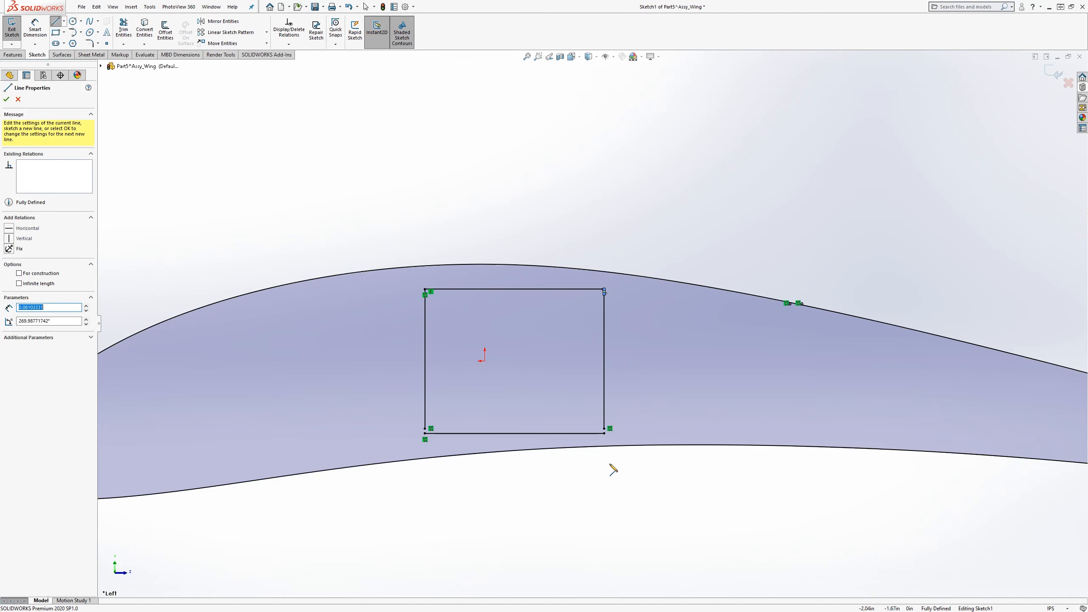
key("Escape")
Close the gap at the wing box rectangle's lower-right corner with a short line
scroll(597, 446, "down", 6)
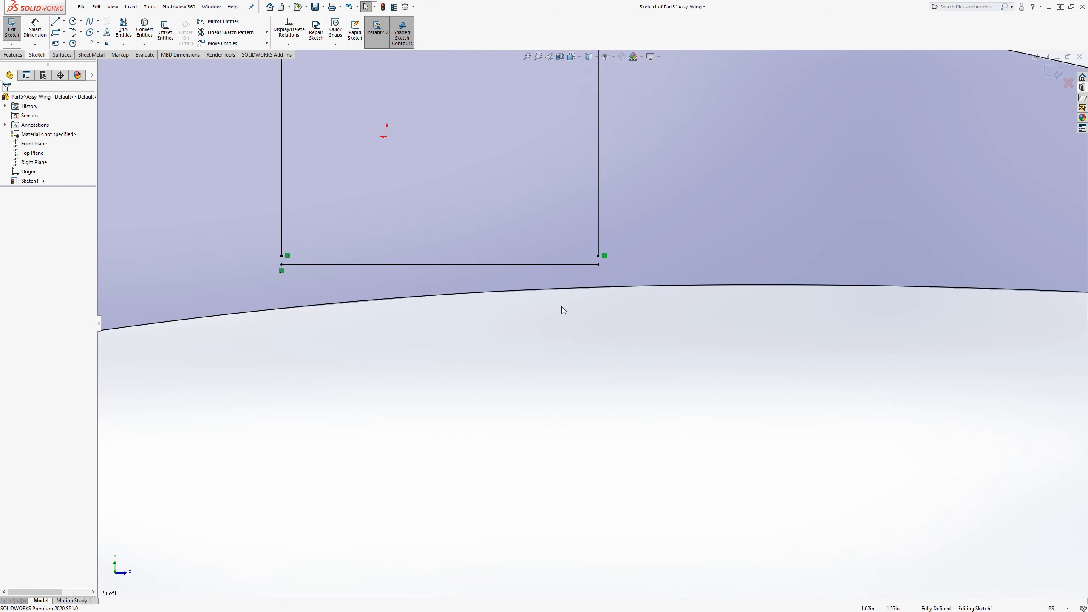
left_click(55, 21)
left_click(598, 264)
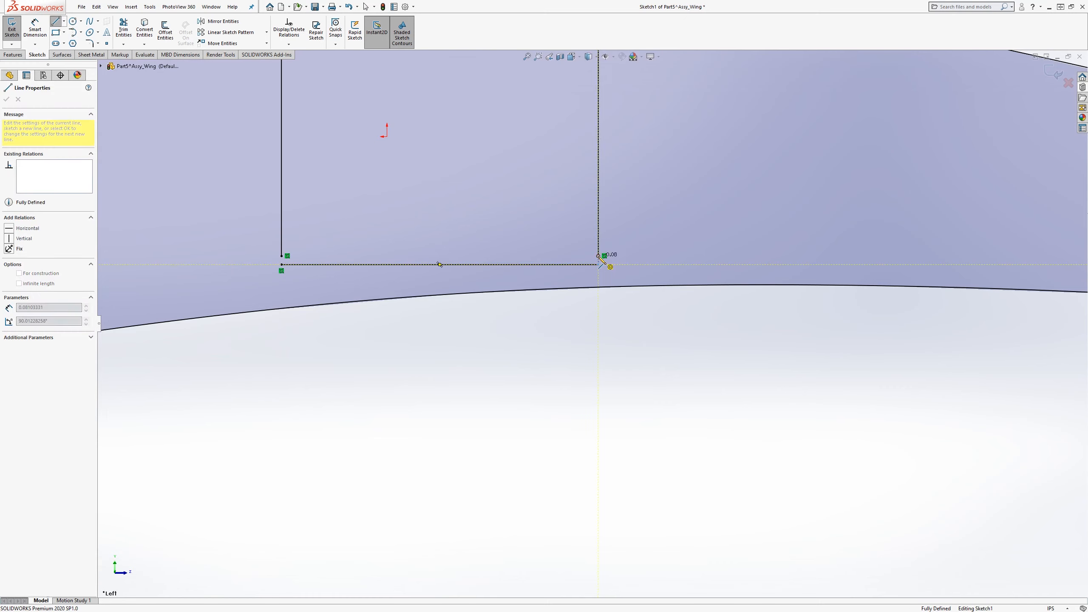
left_click(598, 256)
key("Escape")
Close the gap at the wing box rectangle's lower-left corner with a short line
left_click(56, 21)
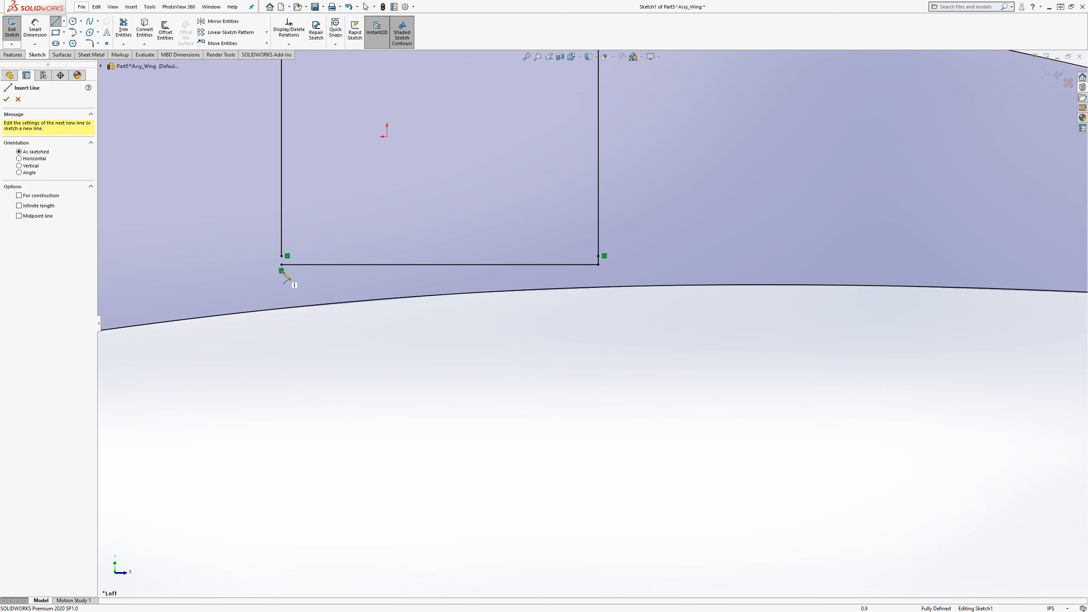
left_click(281, 264)
left_click(281, 255)
key("Escape")
scroll(591, 322, "up", 5)
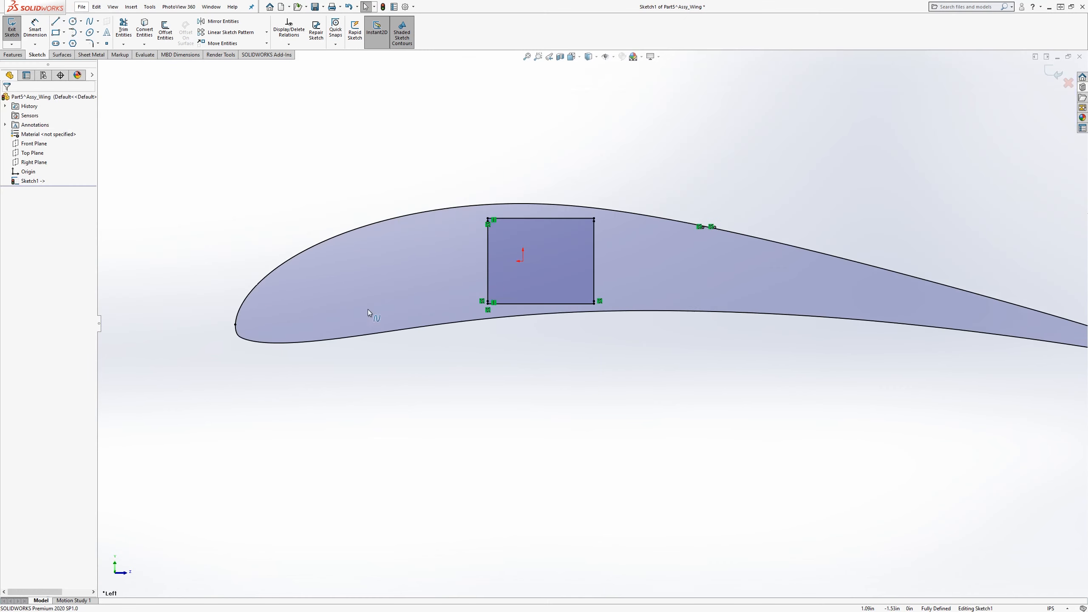
Exit the sketch and extrude Sketch1 from its sketch plane into a solid rib with the wing box cutout
left_click(11, 27)
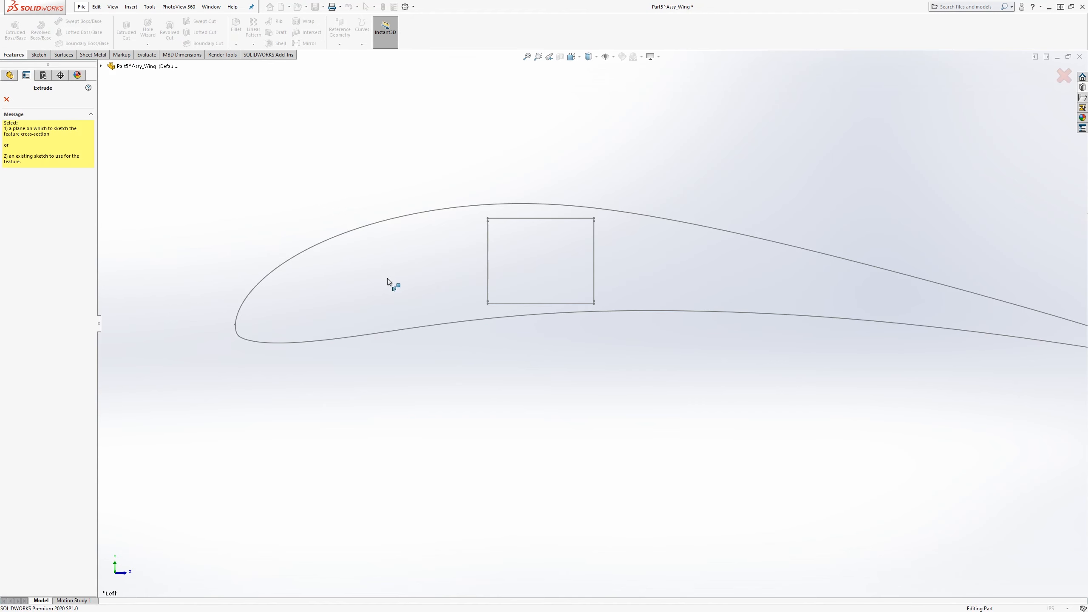
left_click(7, 99)
left_click(30, 180)
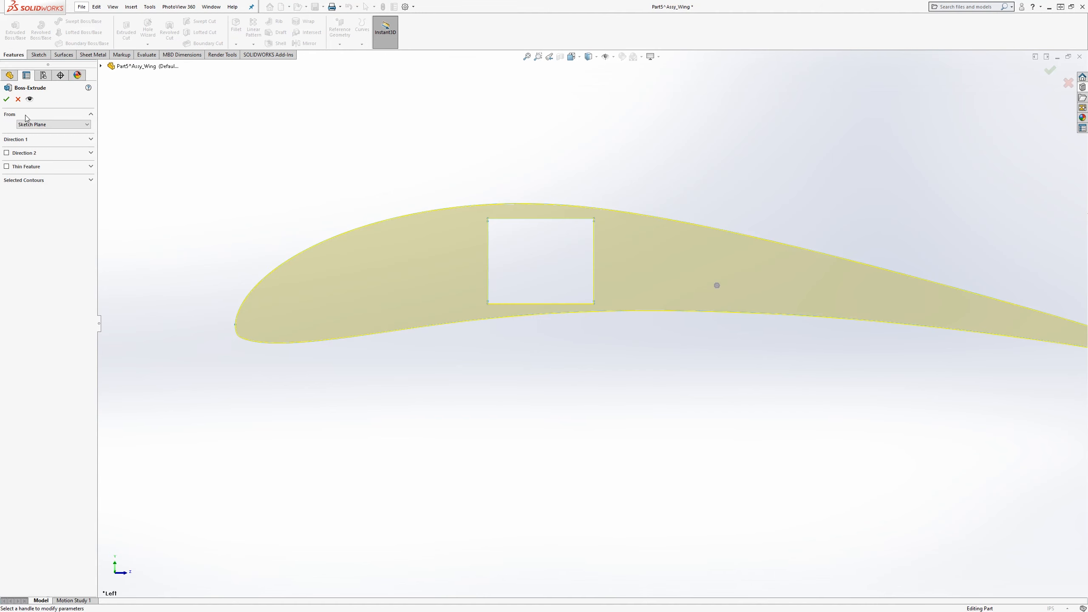
left_click(7, 99)
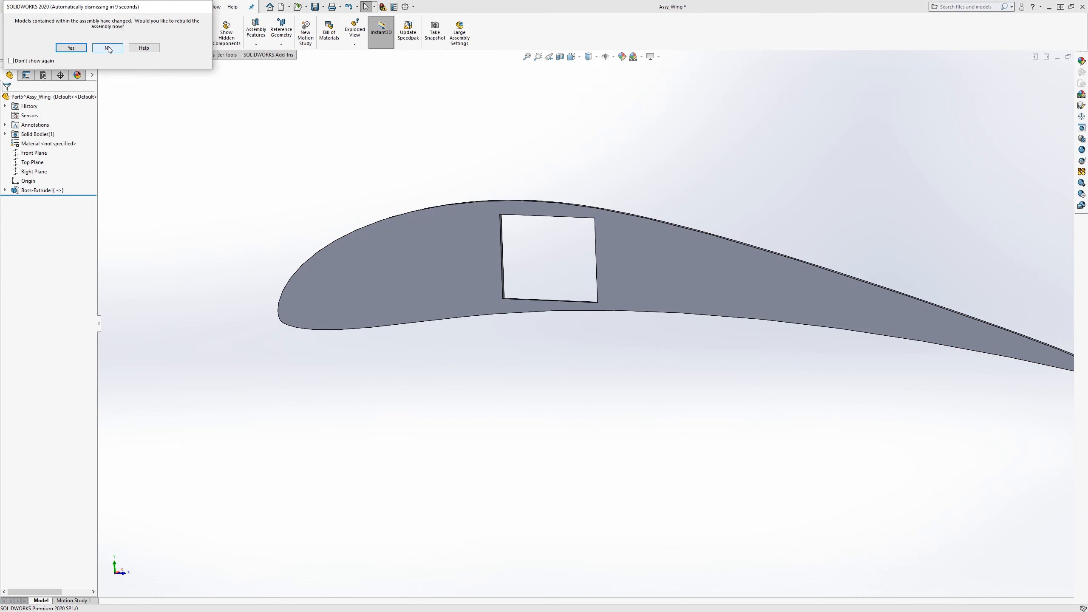
Return to Assy_Wing and rebuild it with the extruded rib
left_click(85, 48)
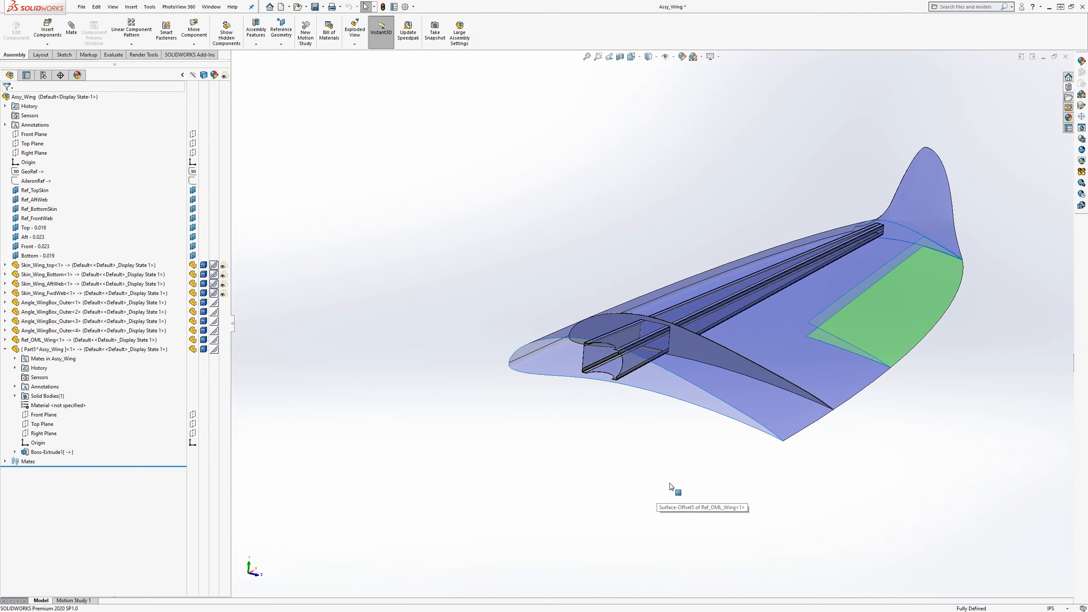
middle_click_drag(671, 487, 601, 493)
middle_click_drag(435, 428, 224, 8)
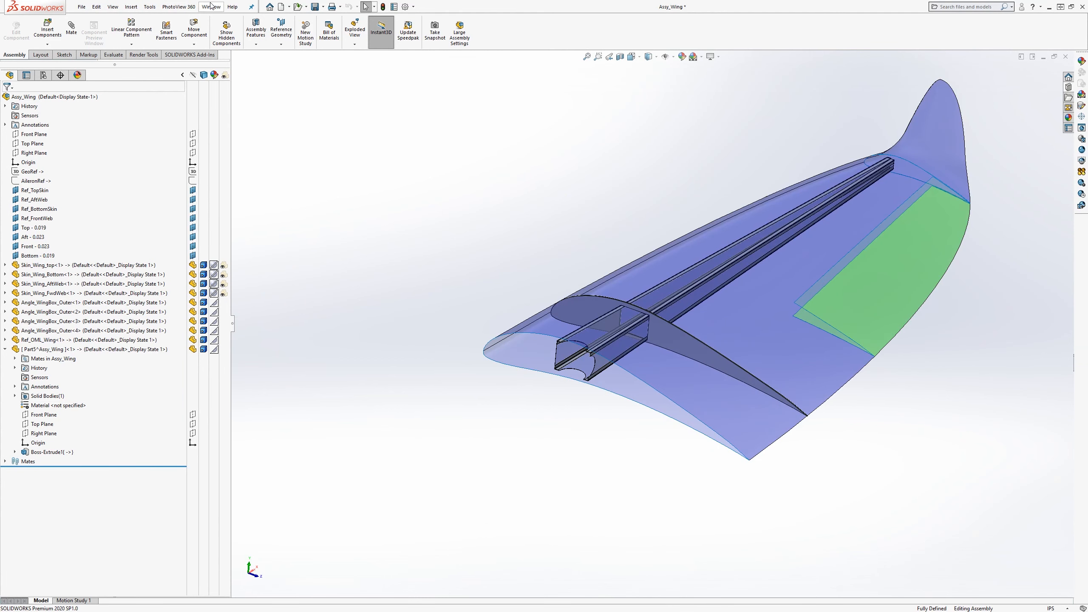
Switch to Assy_FullAircraft and show Assy_HStab, Assy_VFin, Assy_MainGear, its mirrored copy and Assy_NoseGear
left_click(211, 6)
left_click(253, 110)
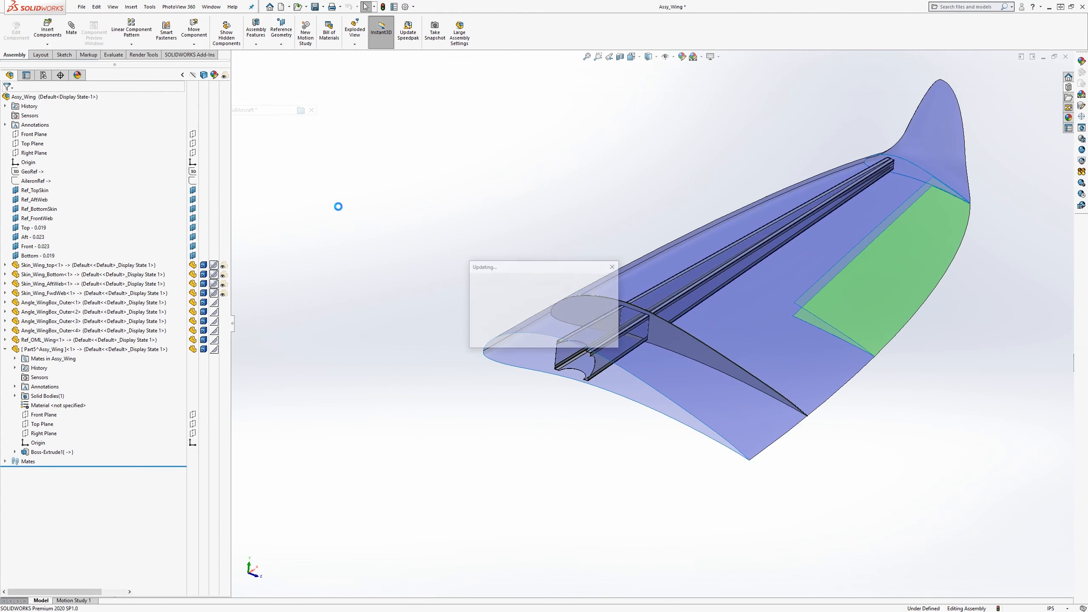
scroll(587, 370, "up", 5)
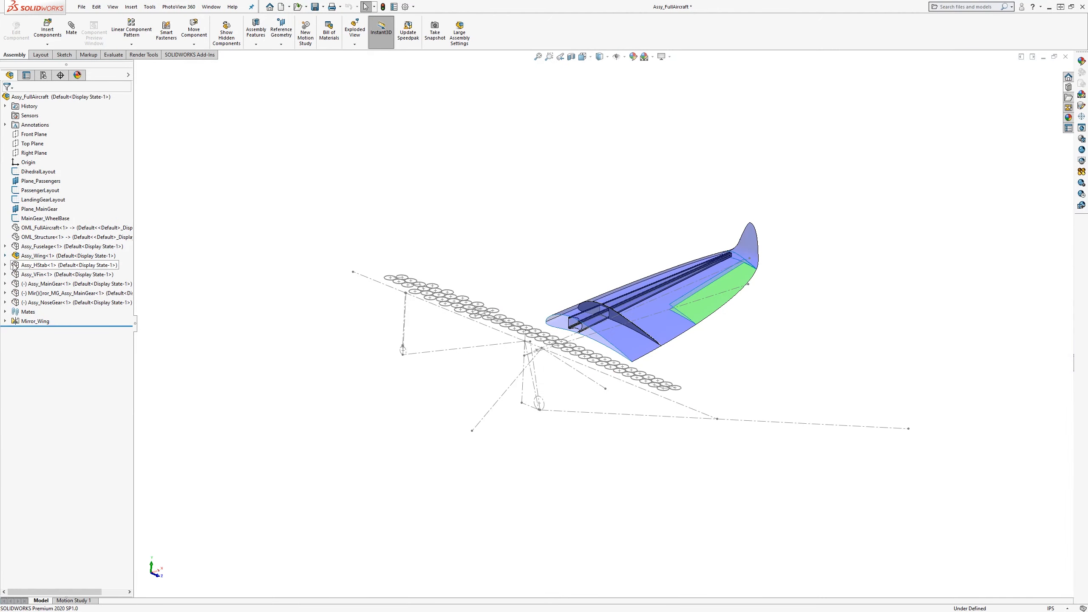
left_click(52, 296)
left_click(50, 301)
left_click(34, 268, "shift")
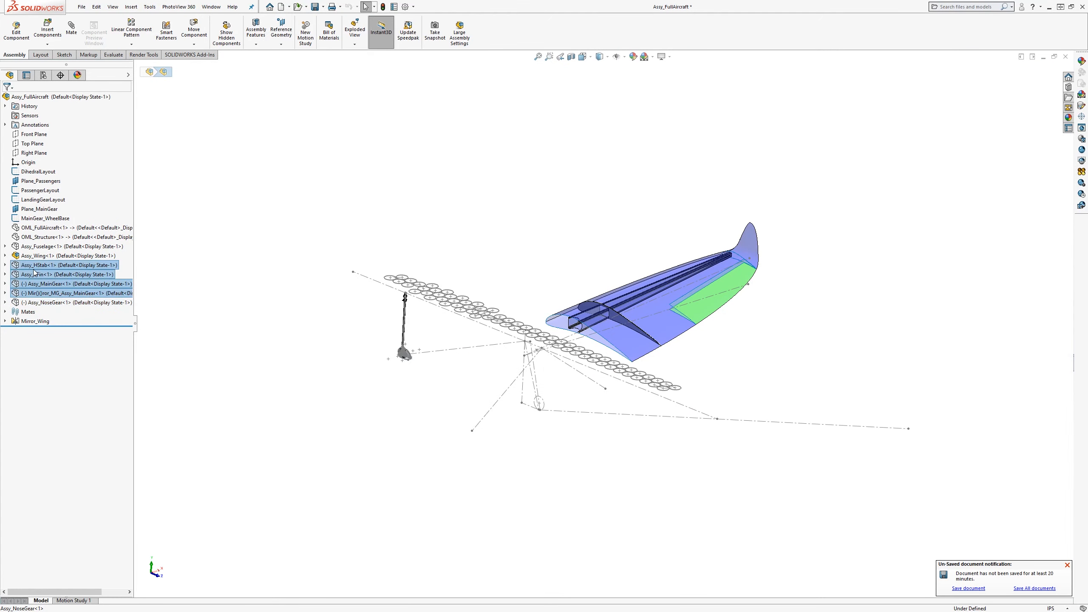
right_click(34, 272)
left_click(43, 242)
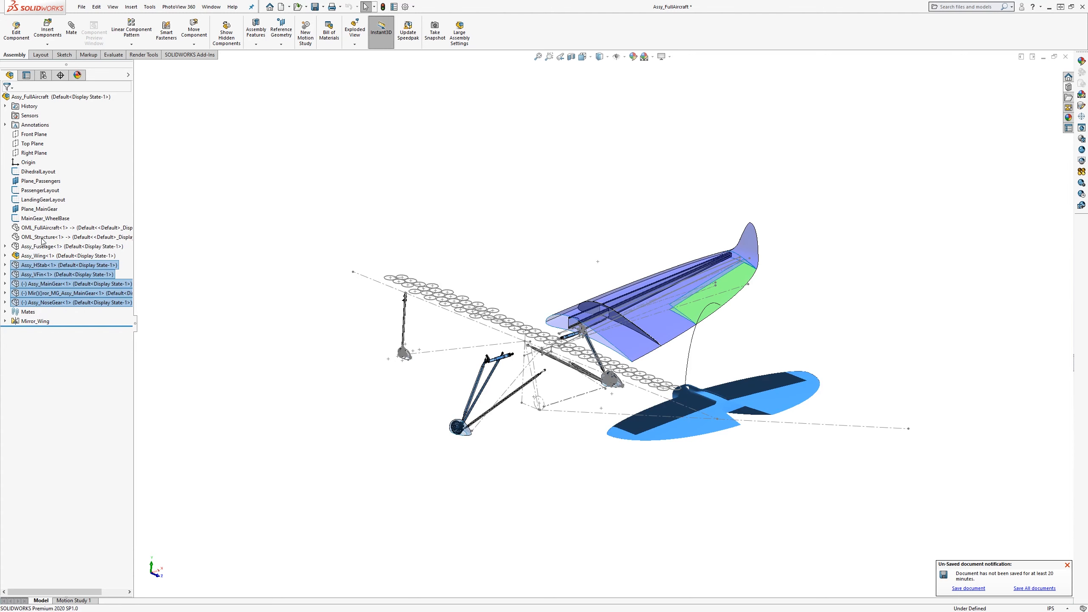
Show OML_FullAircraft, OML_Structure and Assy_Fuselage
left_click(40, 230)
left_click(42, 246, "shift")
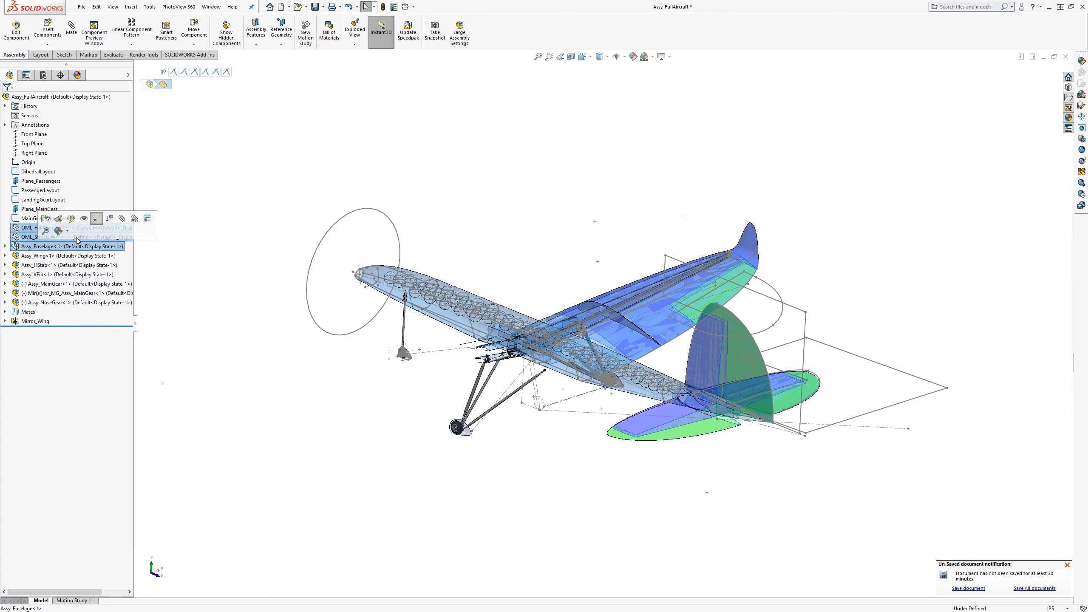
right_click(38, 244)
left_click(85, 219)
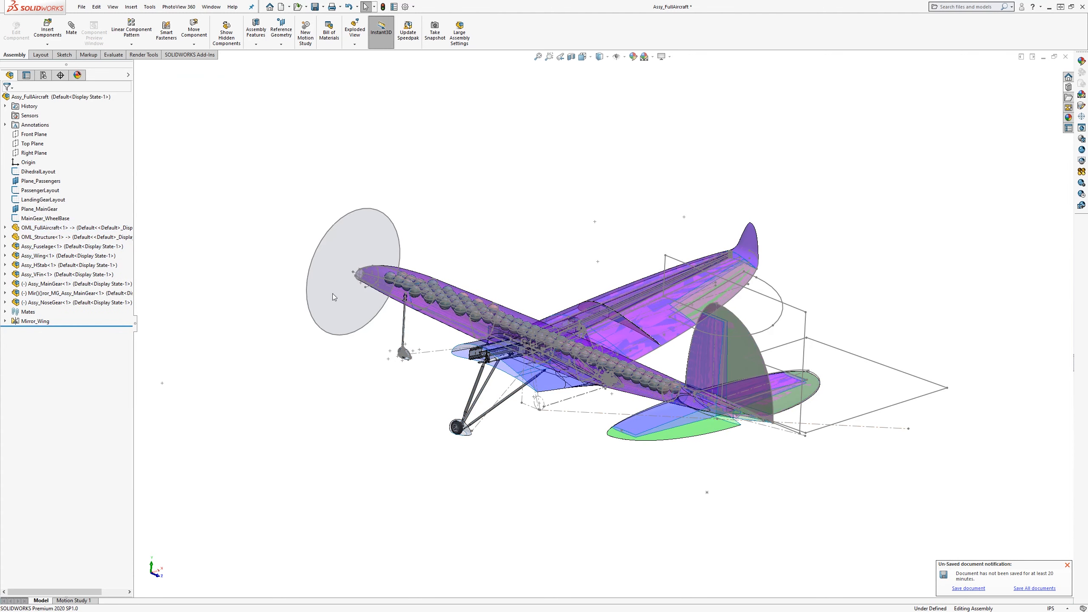
Hide OML_FullAircraft and OML_Structure, and show the mirrored wing from Mirror_Wing
left_click(40, 227)
left_click(44, 238, "shift")
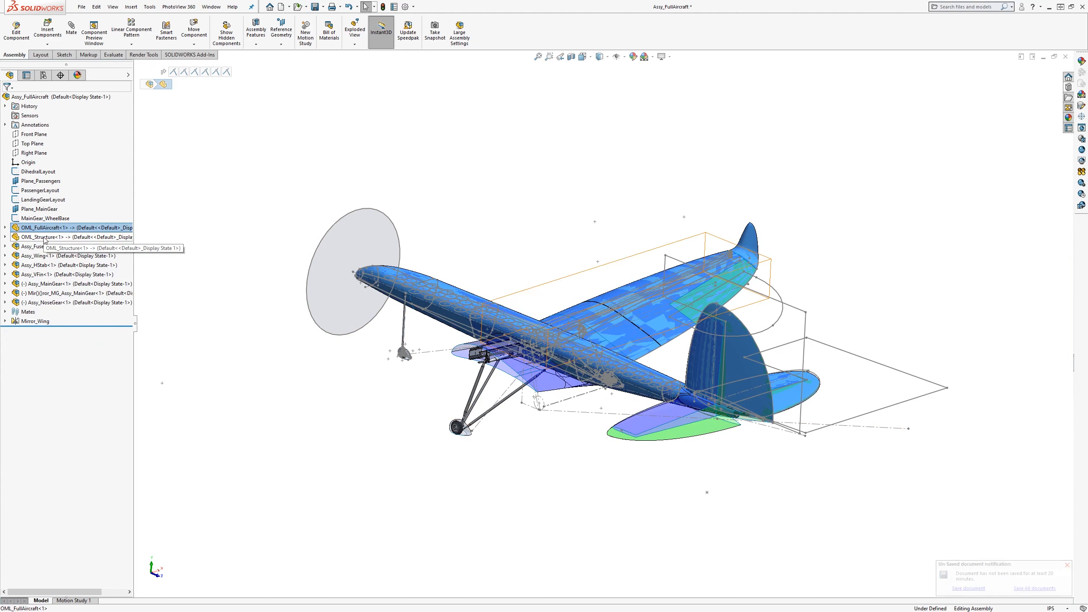
right_click(45, 239)
left_click(79, 223)
right_click(42, 322)
left_click(534, 461)
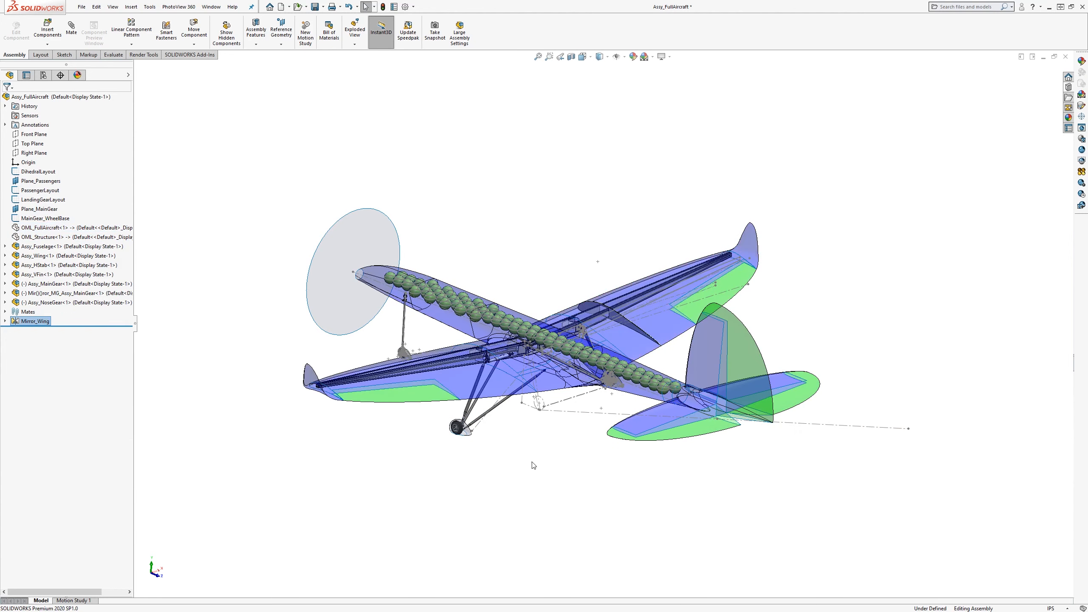
Hide the layout sketches in the full aircraft assembly
scroll(619, 330, "down", 5)
mouse_move(619, 330)
middle_mouse_down()
mouse_move(537, 394)
mouse_move(627, 312)
middle_mouse_up()
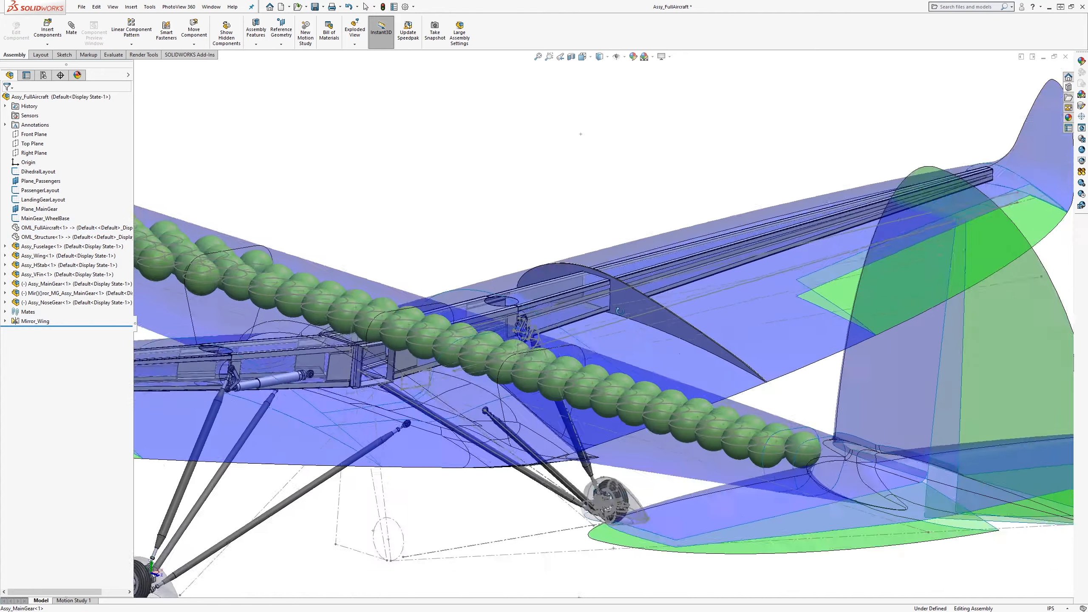
middle_click_drag(626, 313, 623, 321)
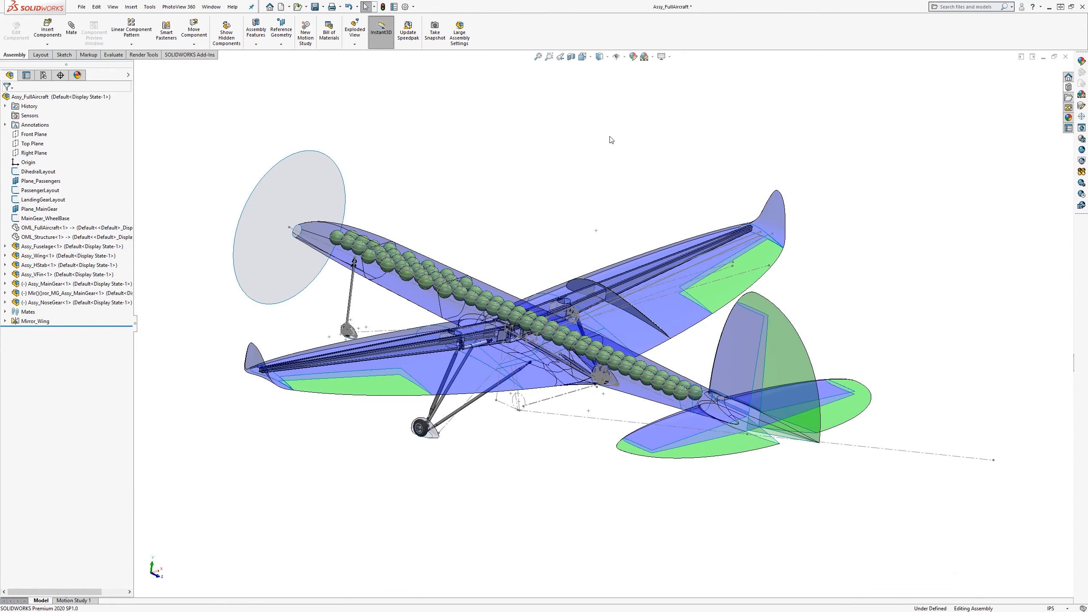
left_click(625, 57)
left_click(628, 152)
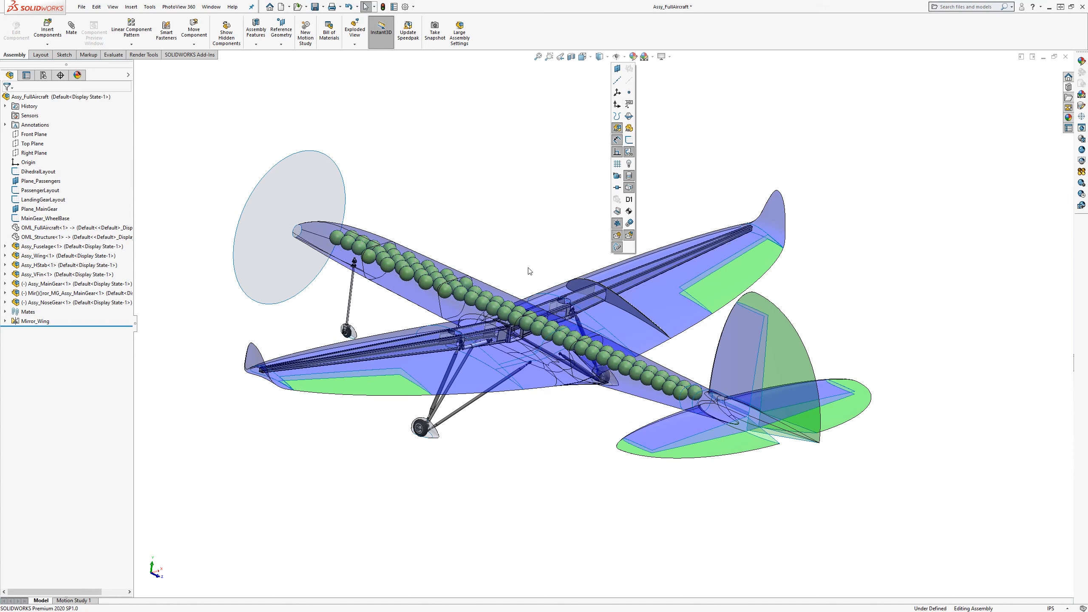
left_click(396, 427)
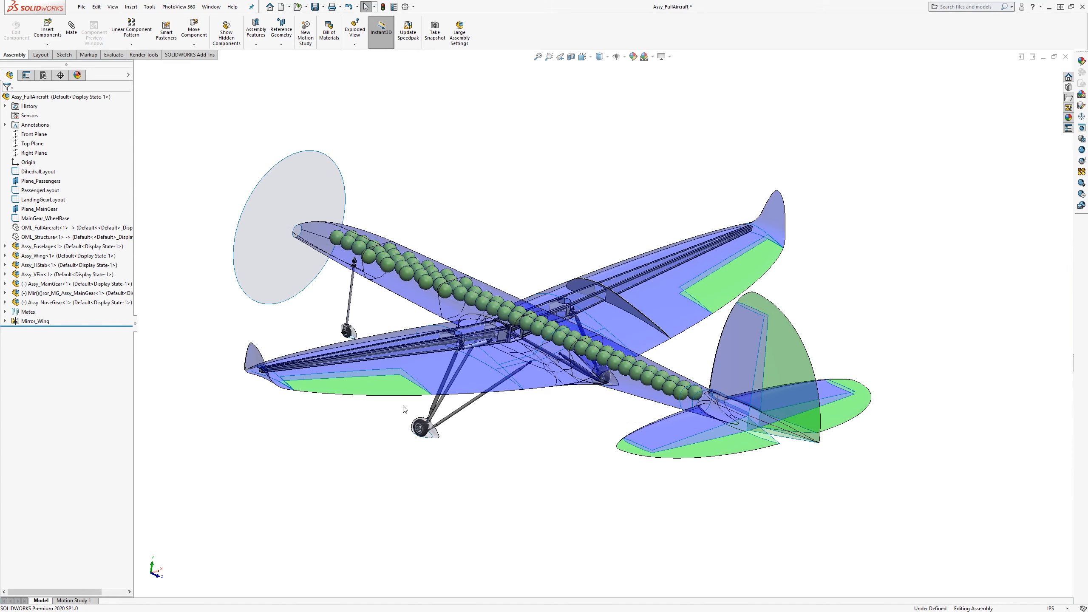
mouse_move(500, 417)
middle_mouse_down()
mouse_move(513, 424)
mouse_move(505, 432)
middle_mouse_up()
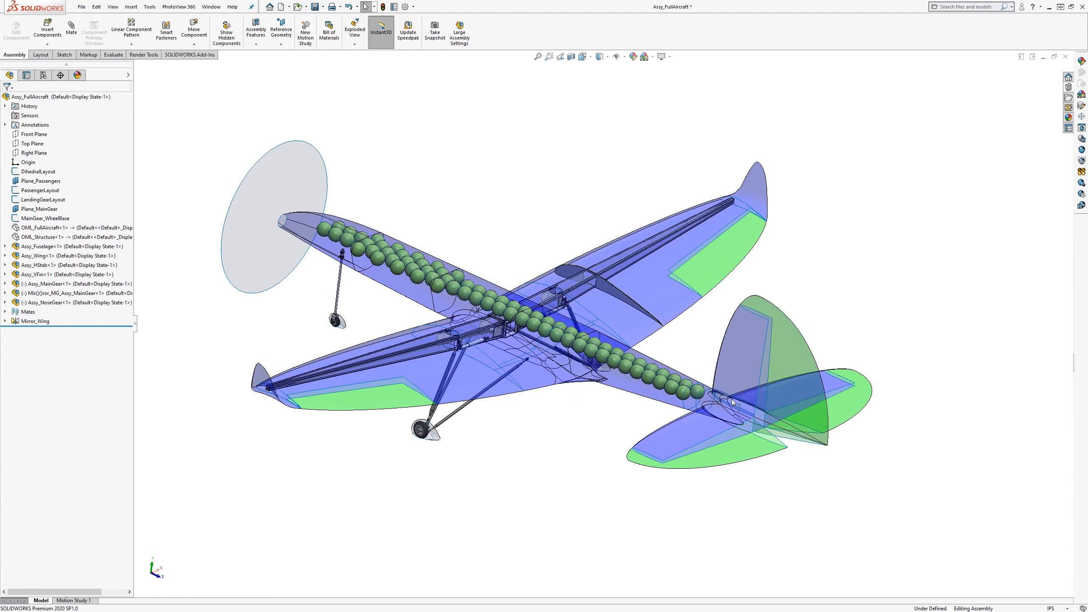
middle_click_drag(588, 430, 583, 408)
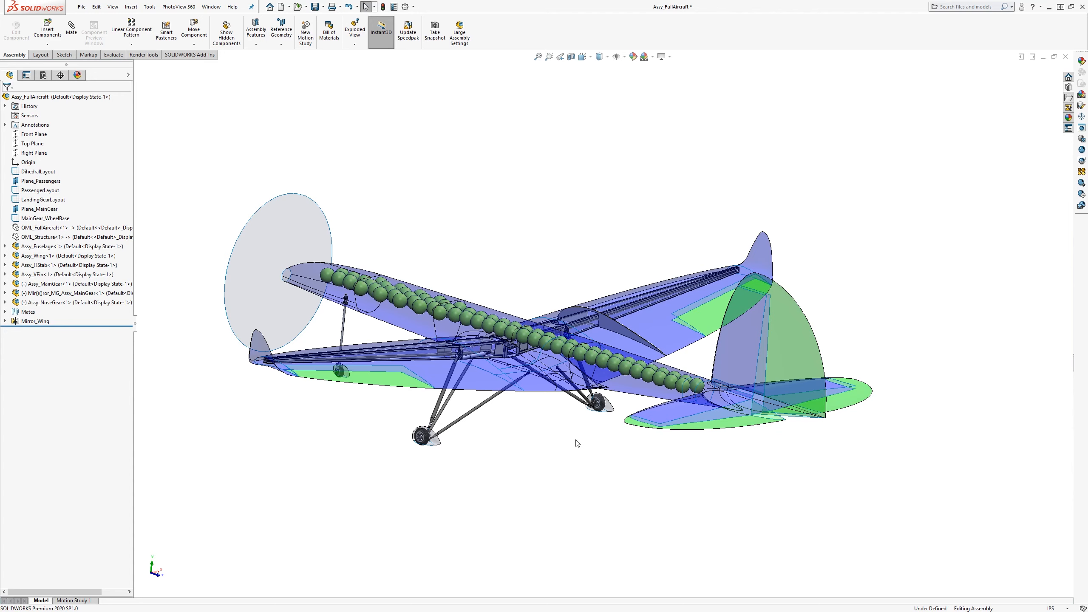
middle_click_drag(564, 443, 565, 451)
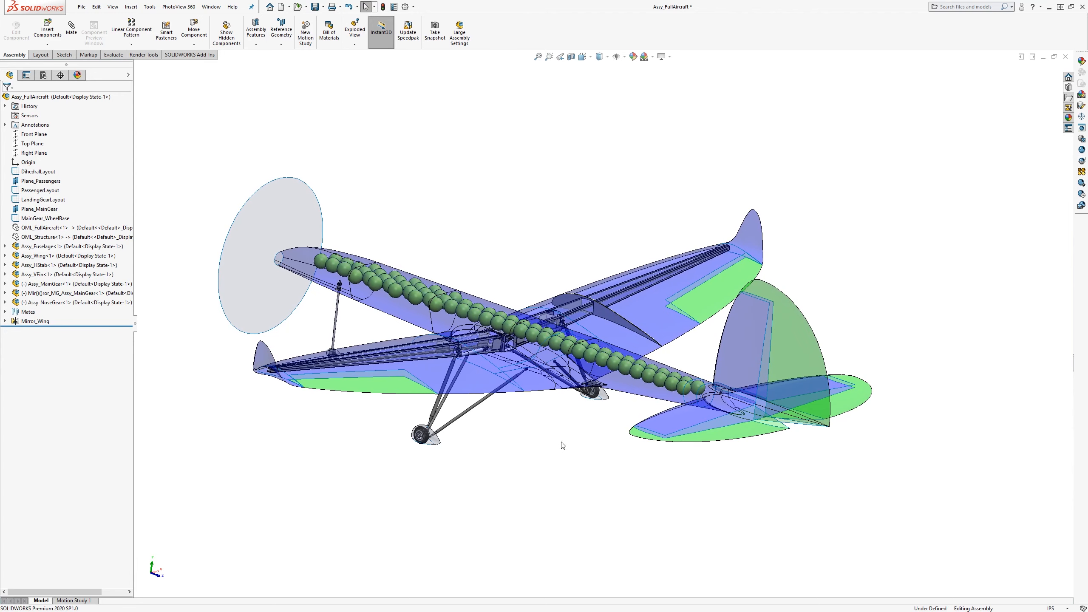